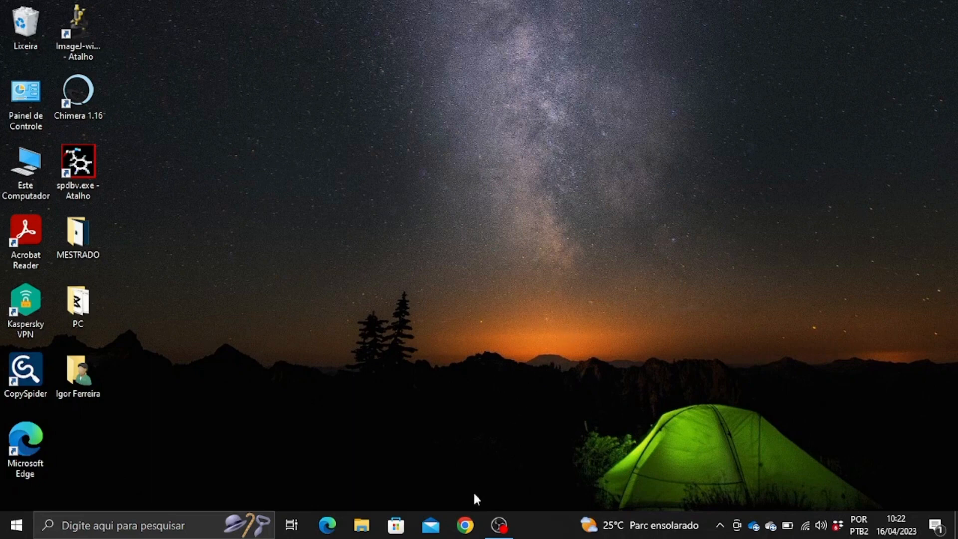
Launch Chrome and load the UniProt site by entering 'uniprot' in the address bar.
{"action": "left_click", "coordinate": [465, 524]}
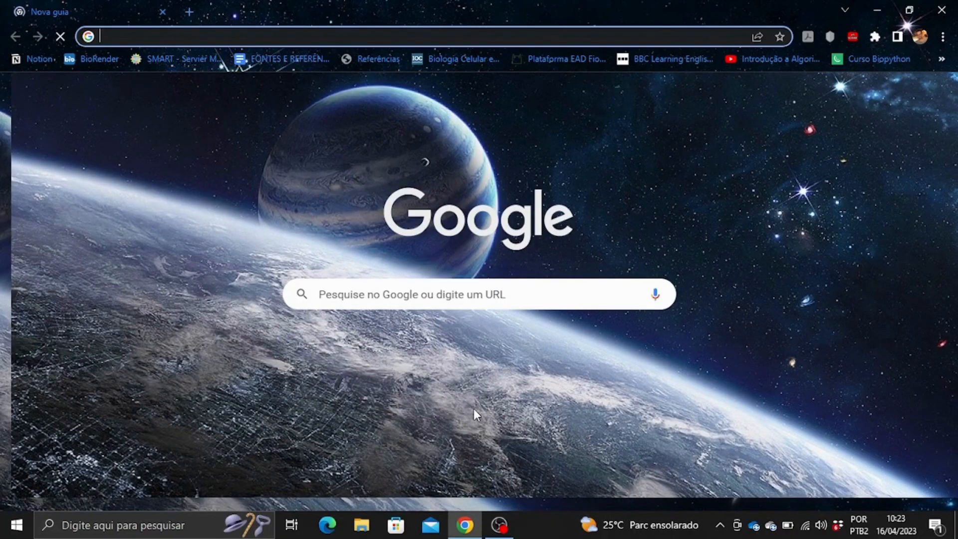
{"action": "type", "text": "uniprot.org"}
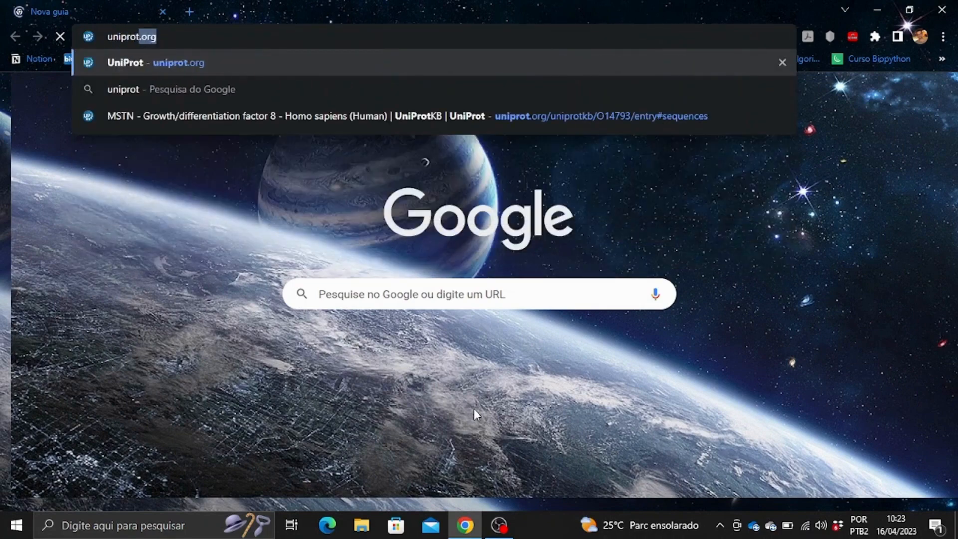
{"action": "key", "text": "Return"}
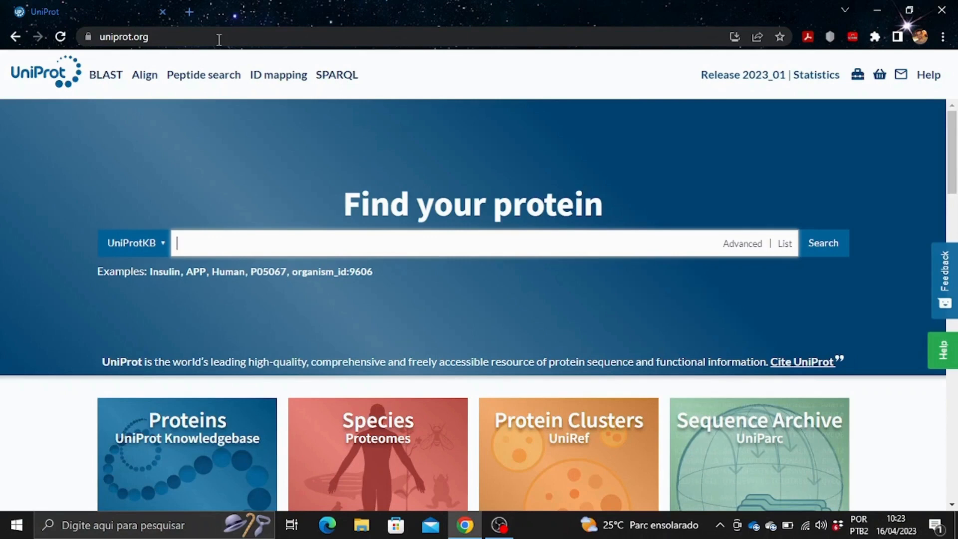
Search UniProtKB for GDF8, skim the results, and open the human entry O14793.
{"action": "type", "text": "GDF8"}
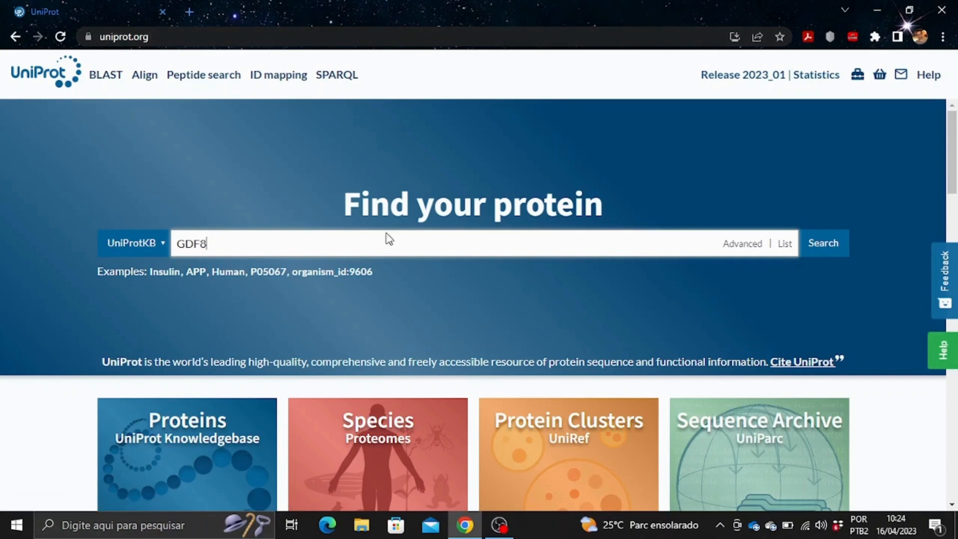
{"action": "left_click", "coordinate": [820, 248]}
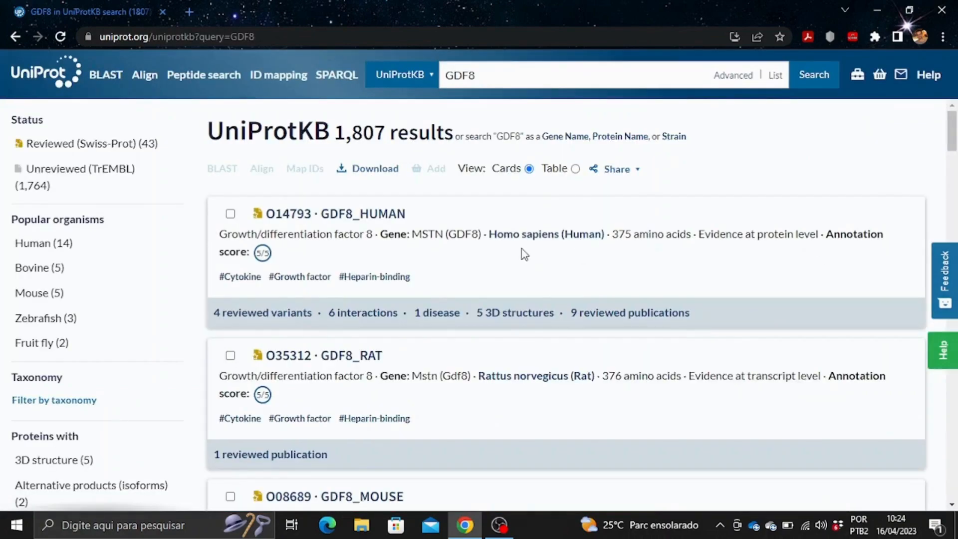
{"action": "scroll", "coordinate": [368, 353], "scroll_direction": "down", "scroll_amount": 2}
{"action": "scroll", "coordinate": [430, 310], "scroll_direction": "up", "scroll_amount": 2}
{"action": "scroll", "coordinate": [392, 370], "scroll_direction": "down", "scroll_amount": 3}
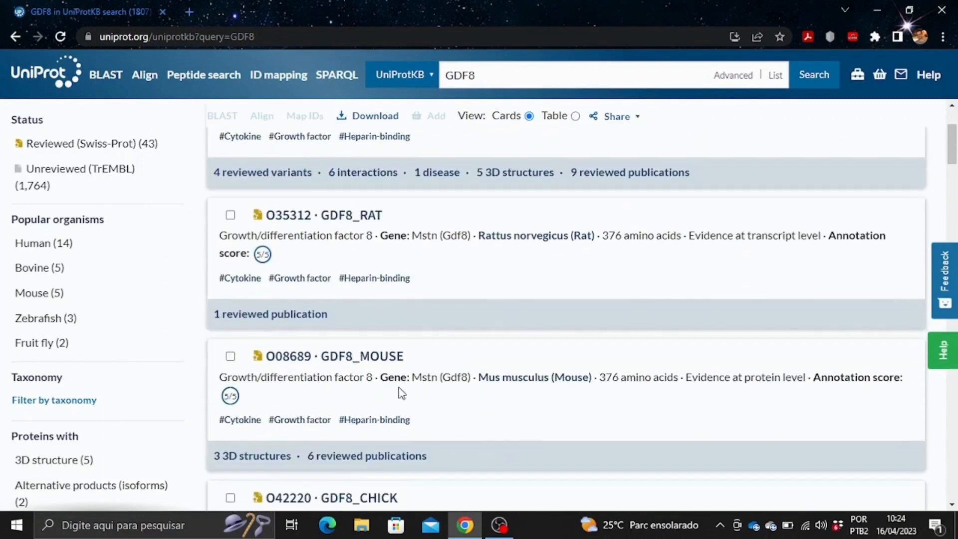
{"action": "scroll", "coordinate": [401, 394], "scroll_direction": "up", "scroll_amount": 3}
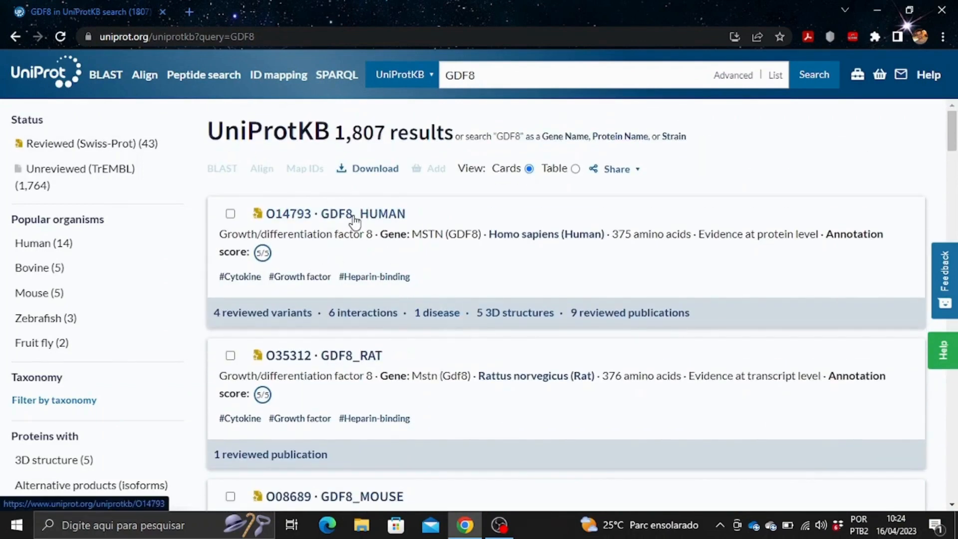
{"action": "left_click", "coordinate": [354, 217]}
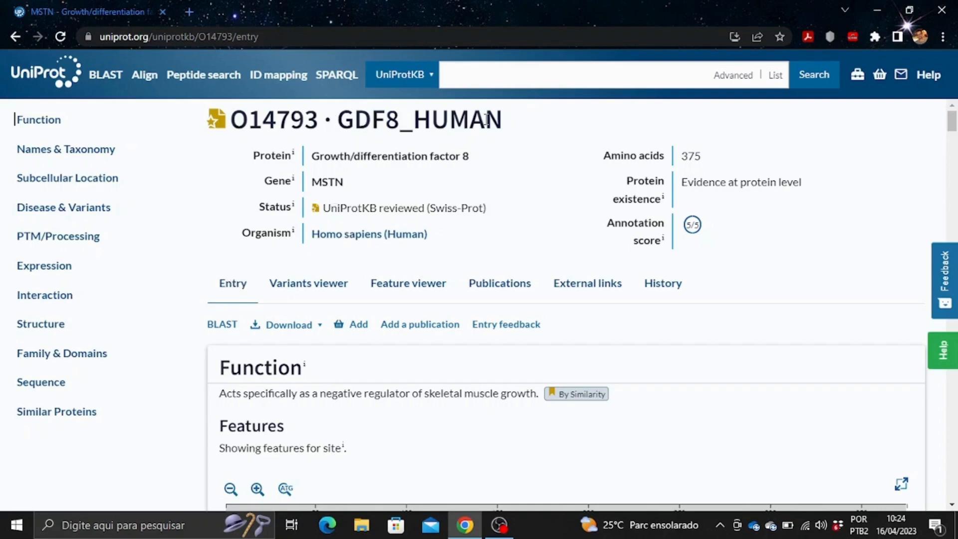
Scroll through the O14793 GDF8_HUMAN annotations, then jump to its Structure section.
{"action": "scroll", "coordinate": [316, 235], "scroll_direction": "down", "scroll_amount": 3}
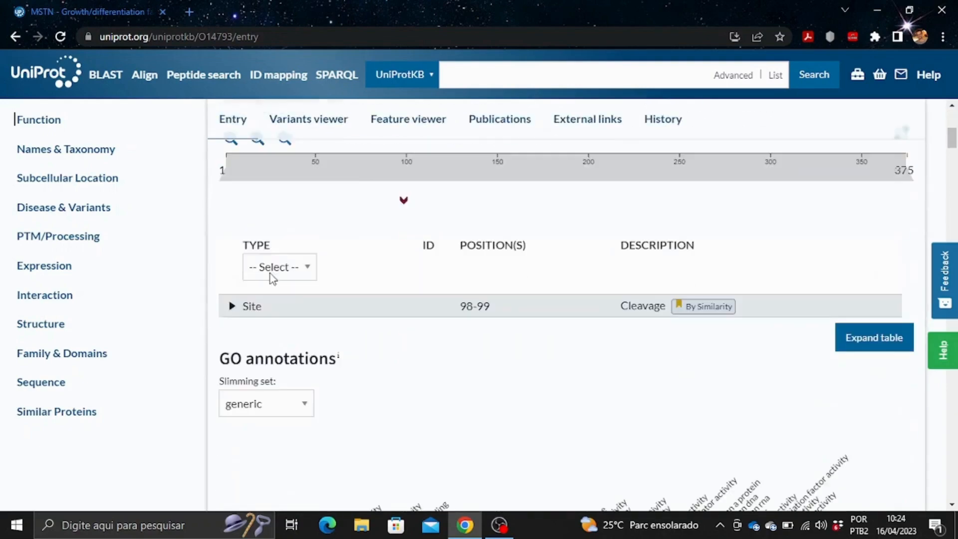
{"action": "scroll", "coordinate": [220, 319], "scroll_direction": "down", "scroll_amount": 6}
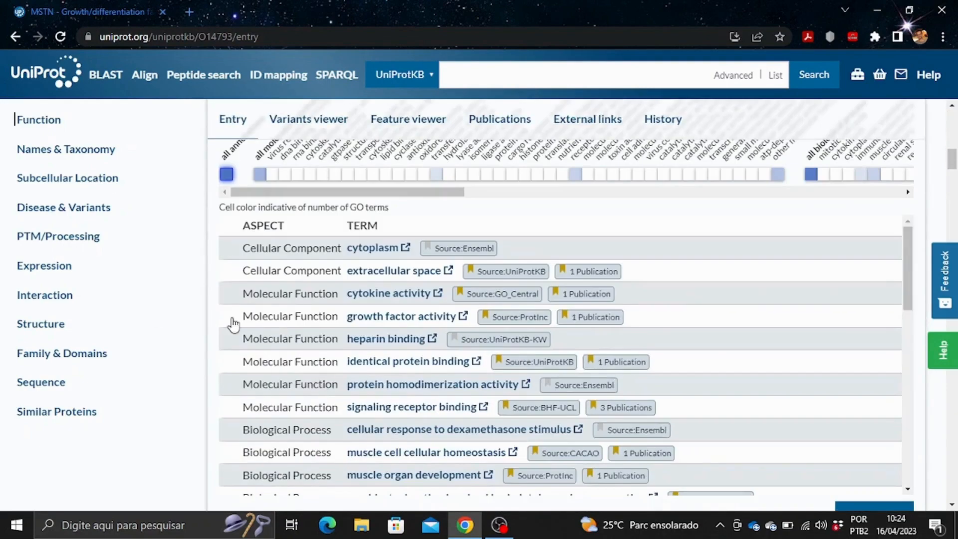
{"action": "scroll", "coordinate": [234, 324], "scroll_direction": "down", "scroll_amount": 10}
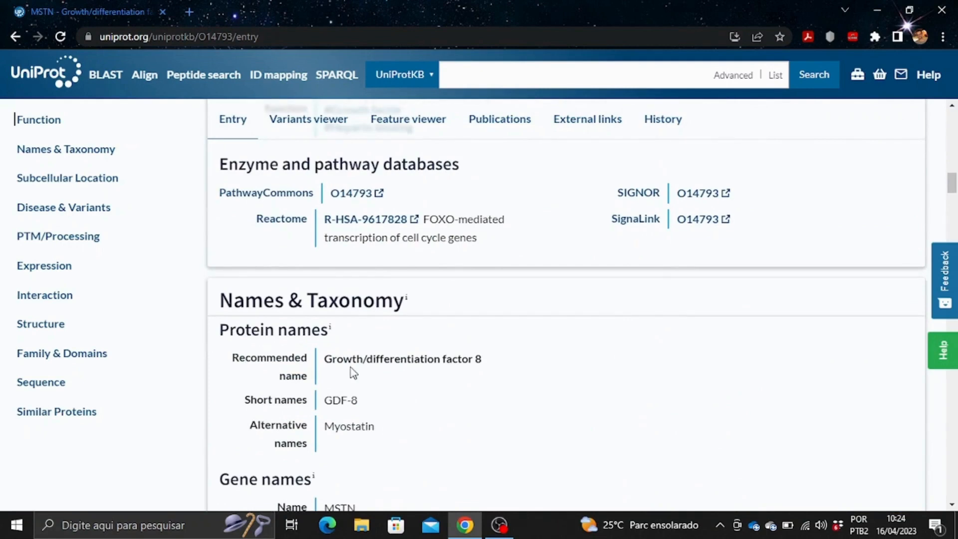
{"action": "scroll", "coordinate": [268, 313], "scroll_direction": "down", "scroll_amount": 3}
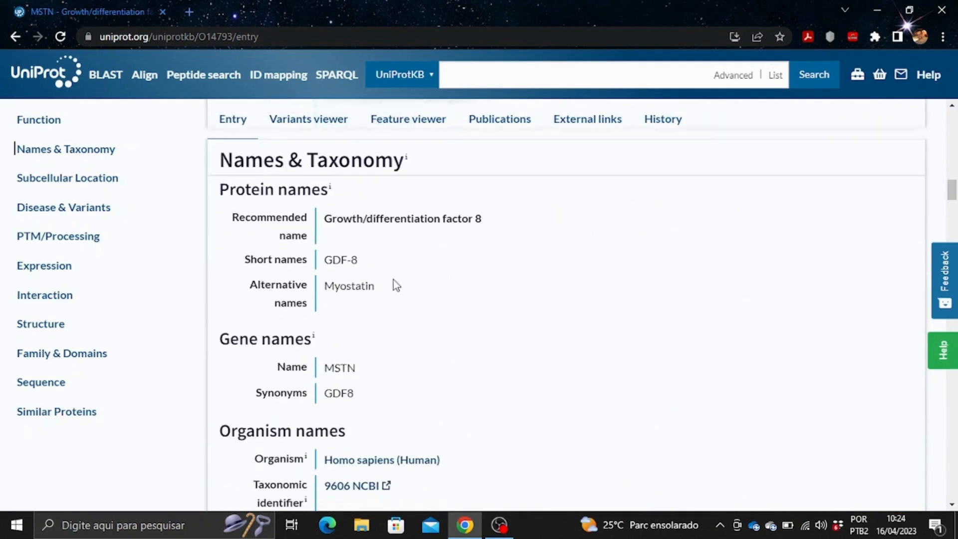
{"action": "scroll", "coordinate": [395, 286], "scroll_direction": "down", "scroll_amount": 5}
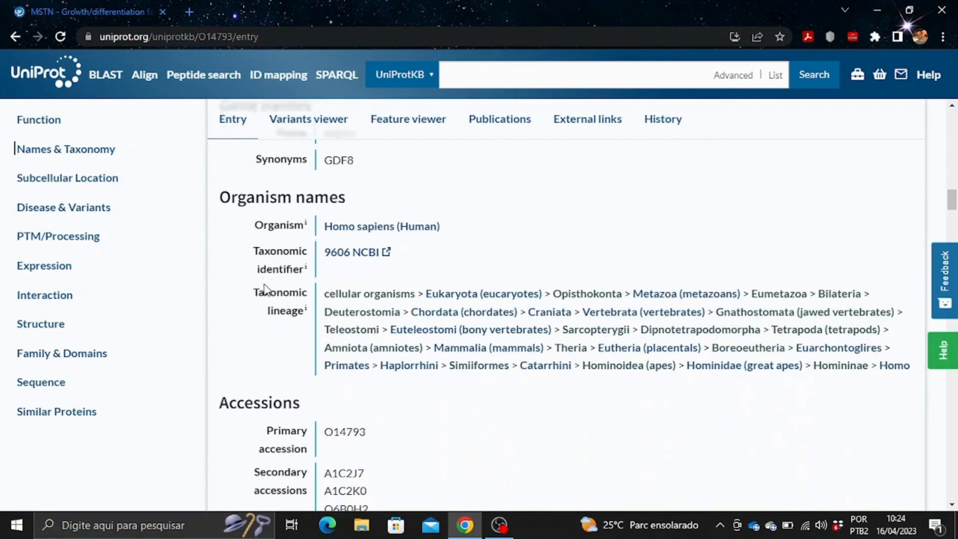
{"action": "scroll", "coordinate": [264, 288], "scroll_direction": "down", "scroll_amount": 6}
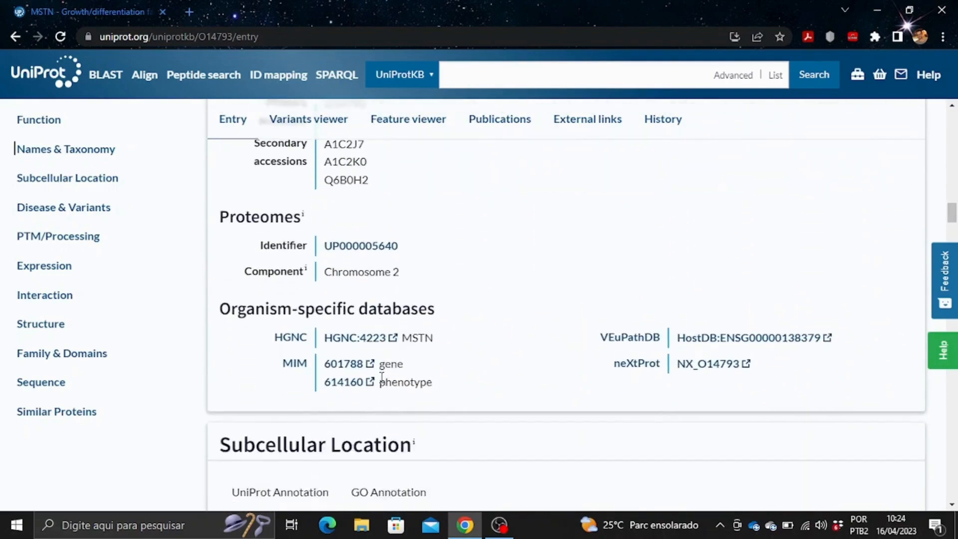
{"action": "scroll", "coordinate": [382, 378], "scroll_direction": "down", "scroll_amount": 4}
{"action": "scroll", "coordinate": [529, 353], "scroll_direction": "down", "scroll_amount": 3}
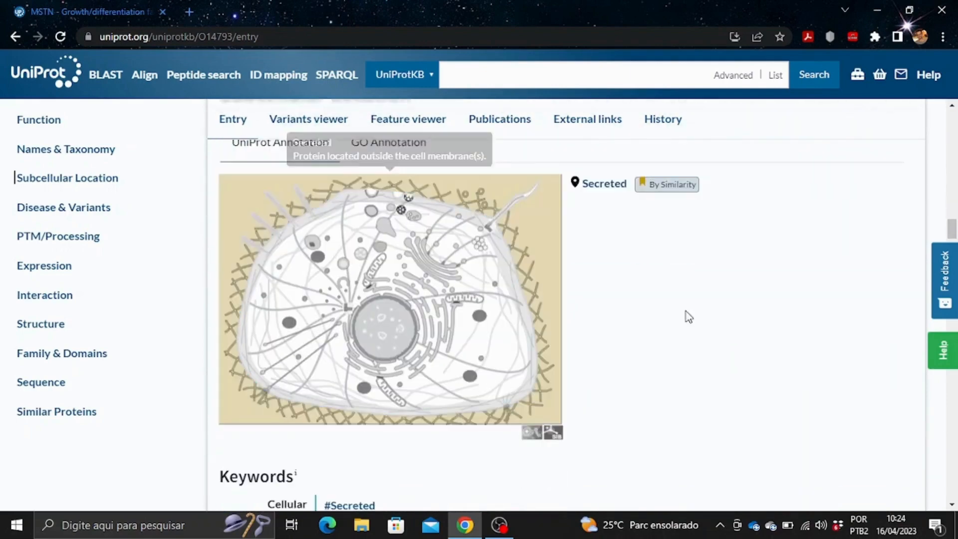
{"action": "scroll", "coordinate": [667, 366], "scroll_direction": "up", "scroll_amount": 3}
{"action": "scroll", "coordinate": [651, 377], "scroll_direction": "down", "scroll_amount": 3}
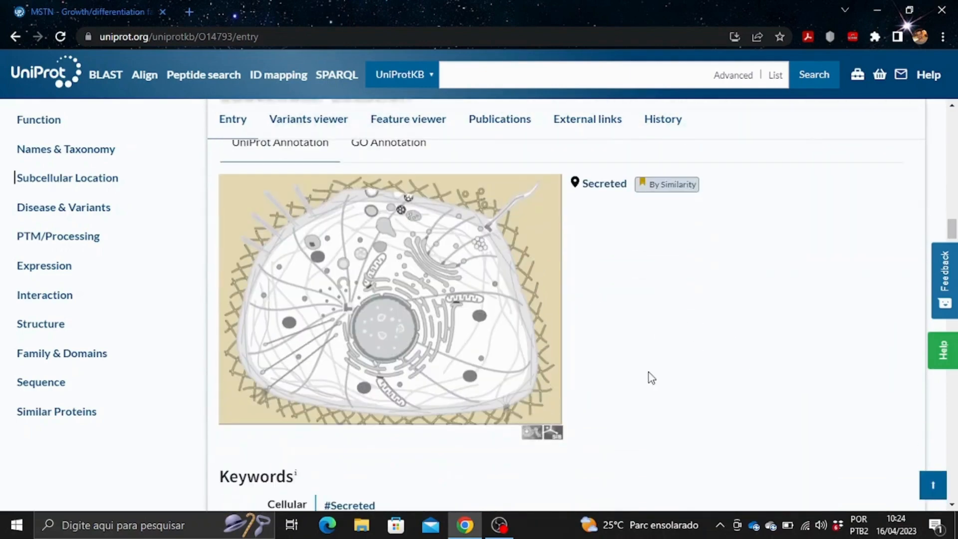
{"action": "scroll", "coordinate": [224, 368], "scroll_direction": "down", "scroll_amount": 7}
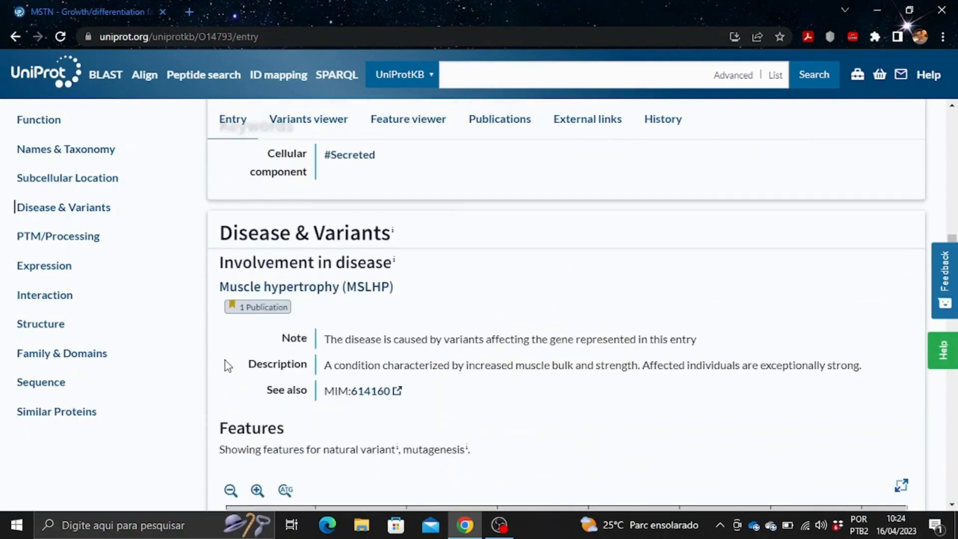
{"action": "scroll", "coordinate": [224, 360], "scroll_direction": "down", "scroll_amount": 7}
{"action": "scroll", "coordinate": [220, 332], "scroll_direction": "down", "scroll_amount": 5}
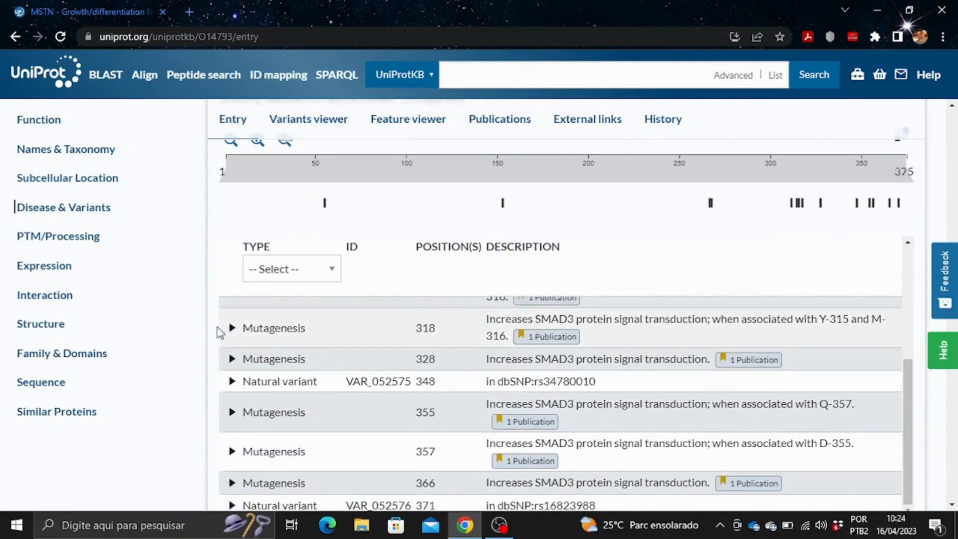
{"action": "scroll", "coordinate": [220, 332], "scroll_direction": "down", "scroll_amount": 14}
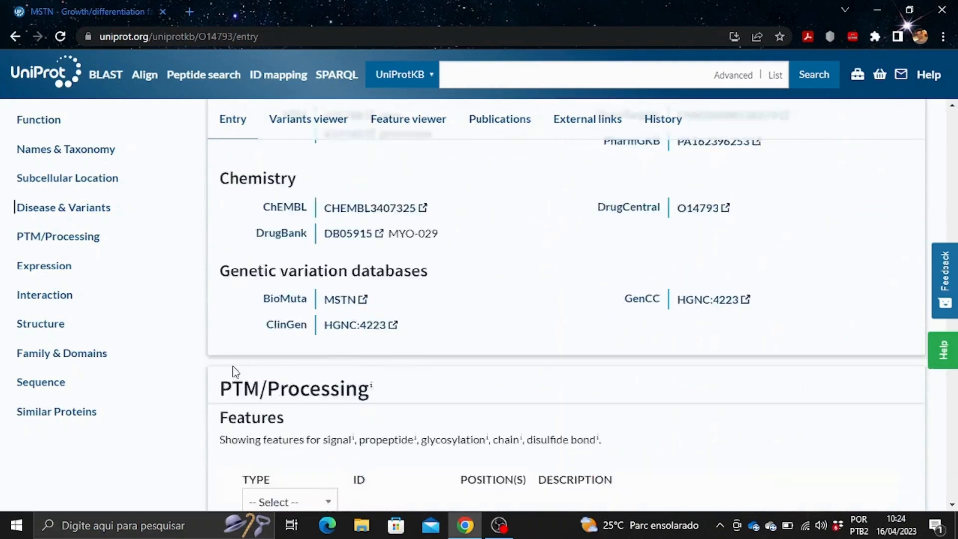
{"action": "scroll", "coordinate": [156, 413], "scroll_direction": "down", "scroll_amount": 4}
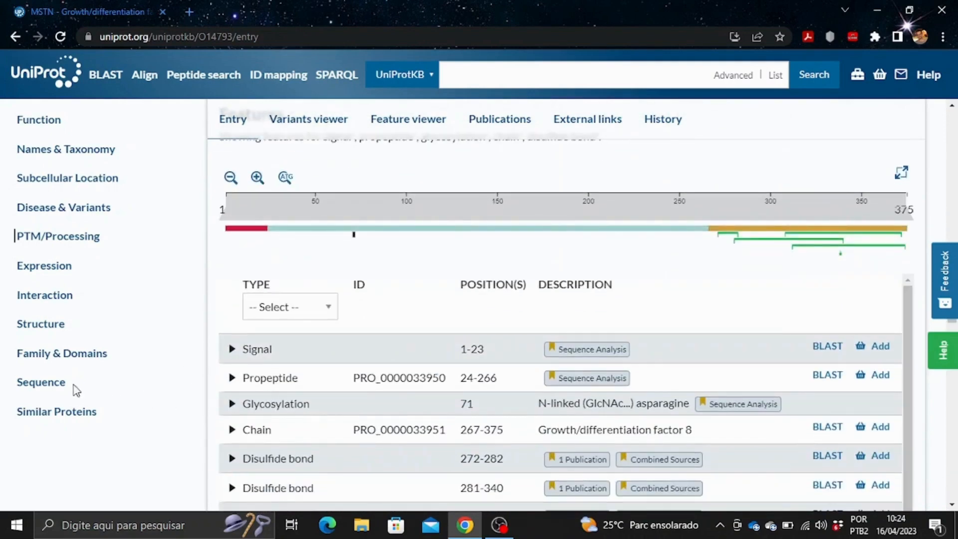
{"action": "left_click", "coordinate": [41, 327]}
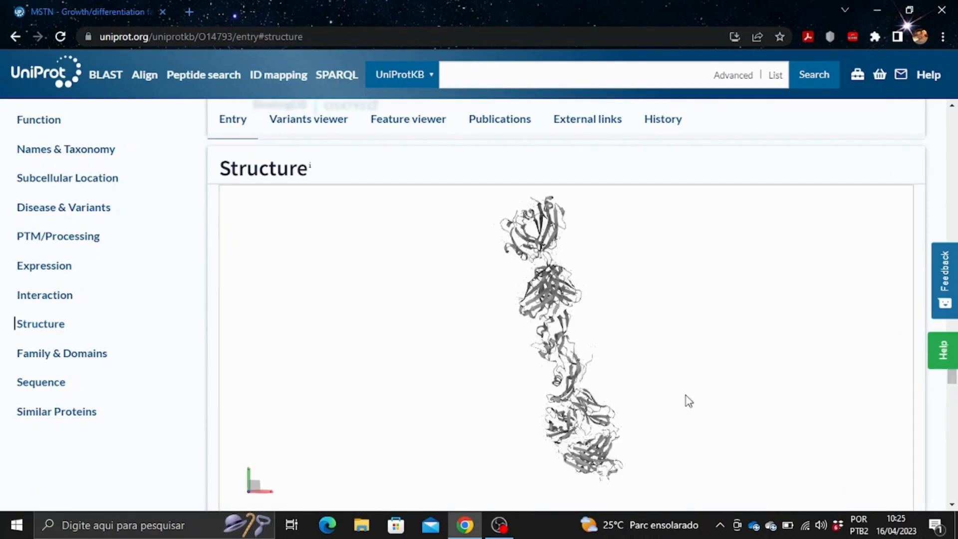
Rotate the GDF8 3D model and scroll down to the PDB structures table.
{"action": "left_click_drag", "start_coordinate": [689, 401], "coordinate": [430, 306]}
{"action": "scroll", "coordinate": [215, 230], "scroll_direction": "down", "scroll_amount": 4}
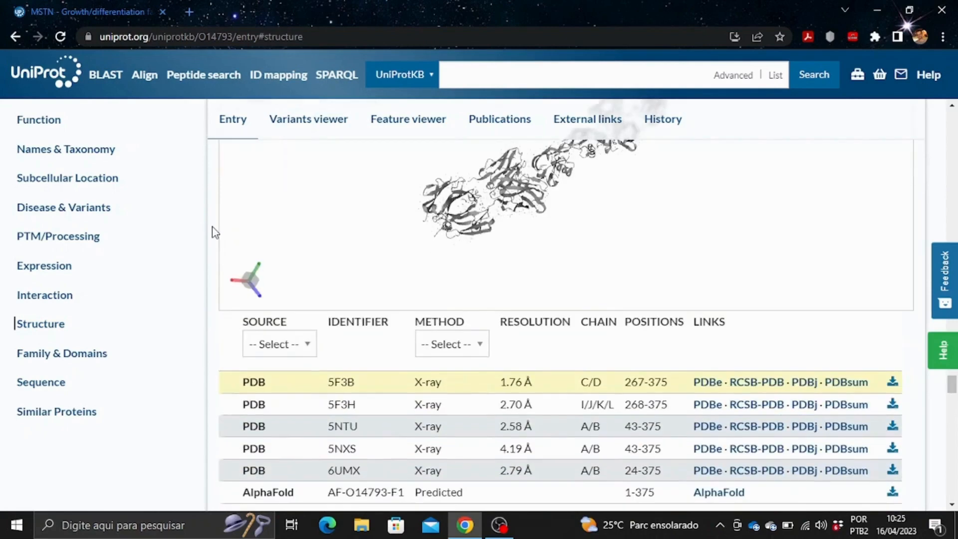
{"action": "scroll", "coordinate": [214, 232], "scroll_direction": "down", "scroll_amount": 3}
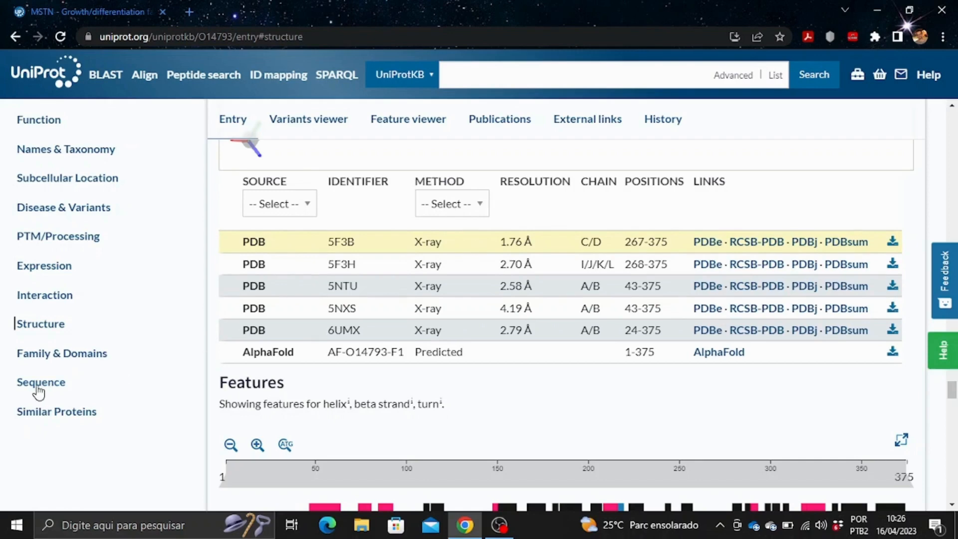
Go to the Sequence section and check the sequence length of 375.
{"action": "left_click", "coordinate": [38, 392]}
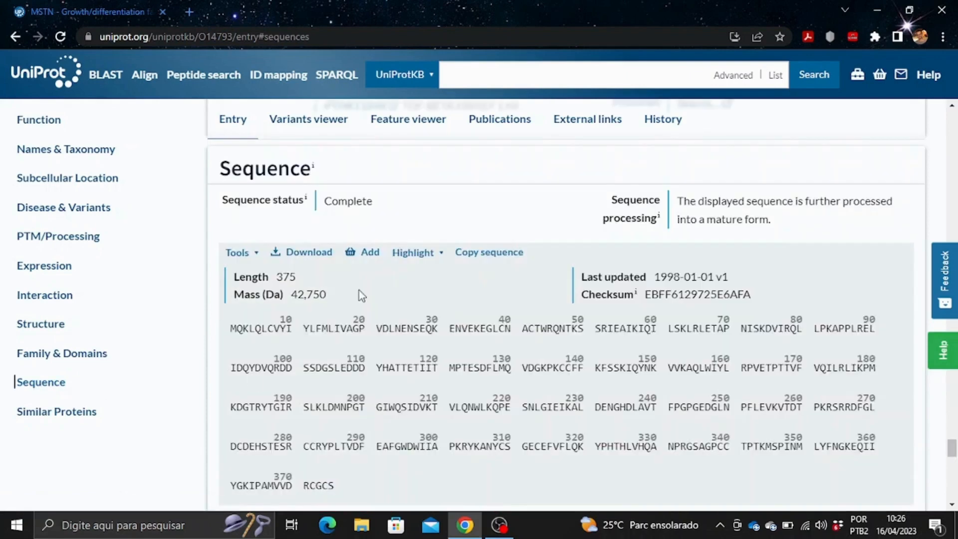
{"action": "scroll", "coordinate": [309, 213], "scroll_direction": "down", "scroll_amount": 1}
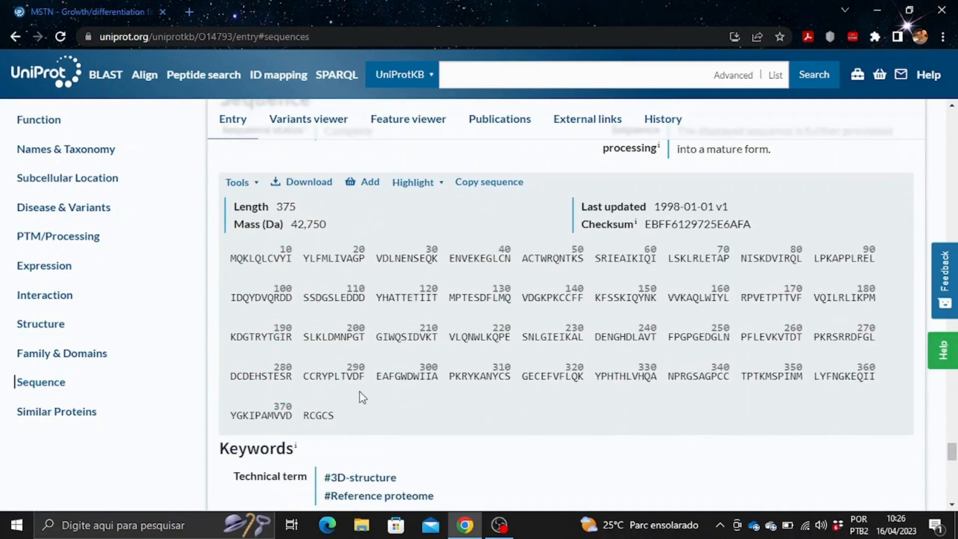
{"action": "left_click_drag", "start_coordinate": [296, 208], "coordinate": [278, 213]}
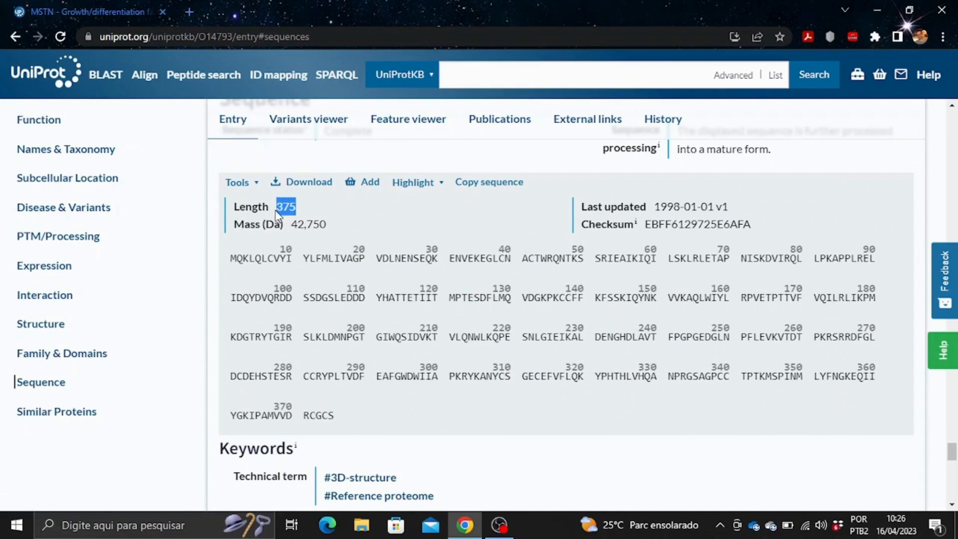
{"action": "left_click", "coordinate": [300, 212]}
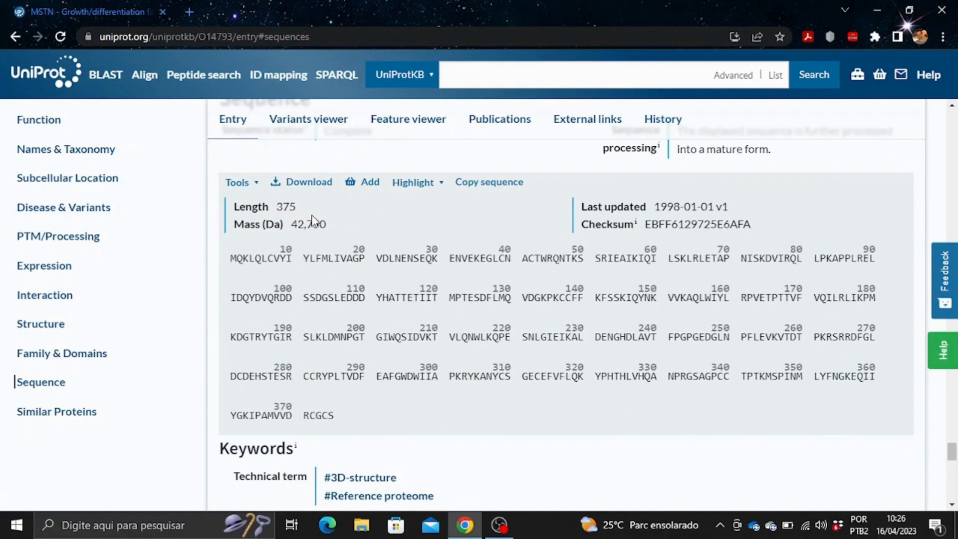
Open the O14793 FASTA file and select its whole header and sequence.
{"action": "left_click", "coordinate": [307, 183]}
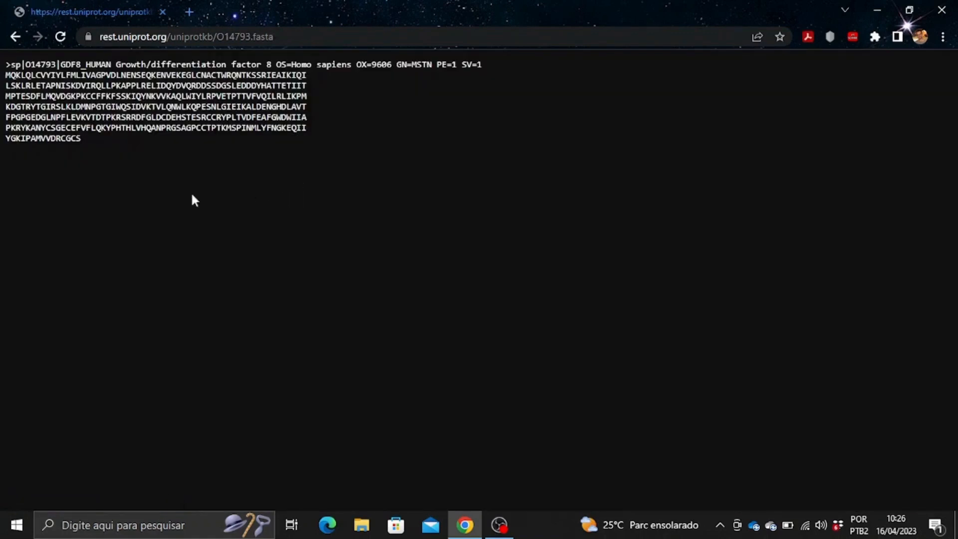
{"action": "left_click_drag", "start_coordinate": [92, 151], "coordinate": [1, 64]}
{"action": "key", "text": "ctrl+c"}
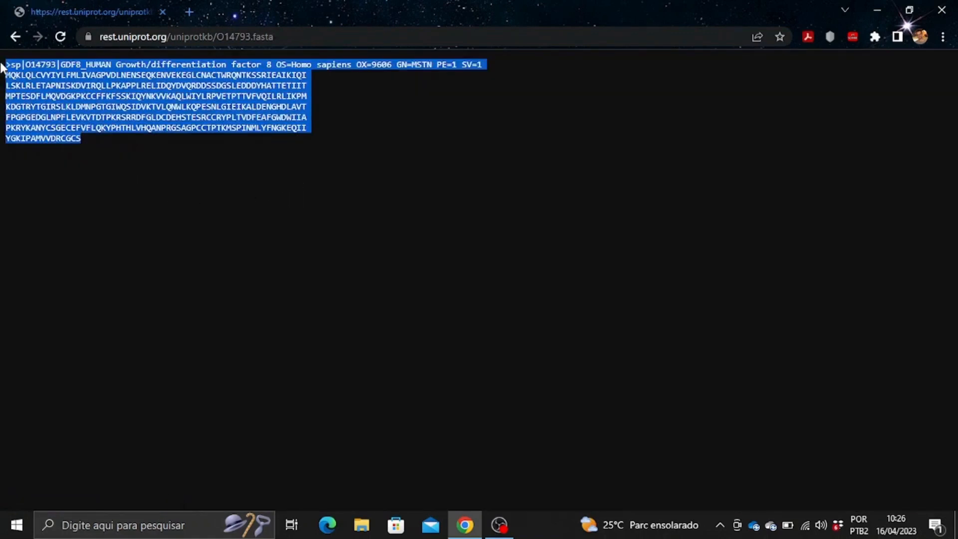
{"action": "left_click", "coordinate": [164, 521]}
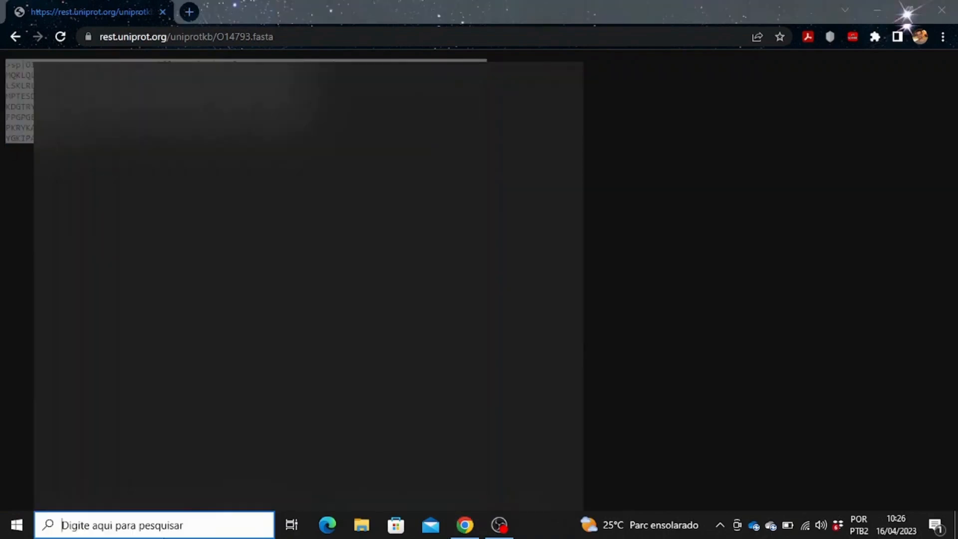
Open Bloco de Notas and paste the copied GDF8_HUMAN FASTA text.
{"action": "type", "text": "blo"}
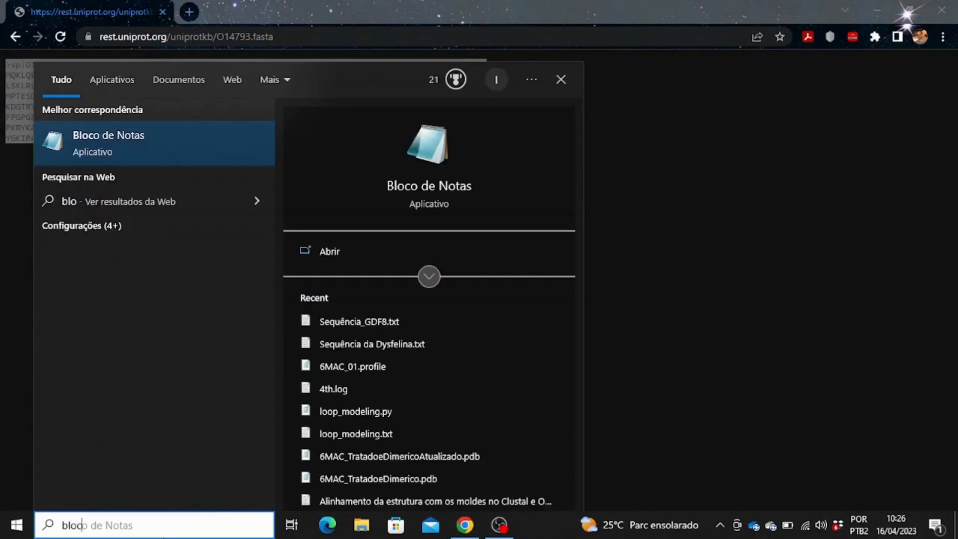
{"action": "type", "text": "co"}
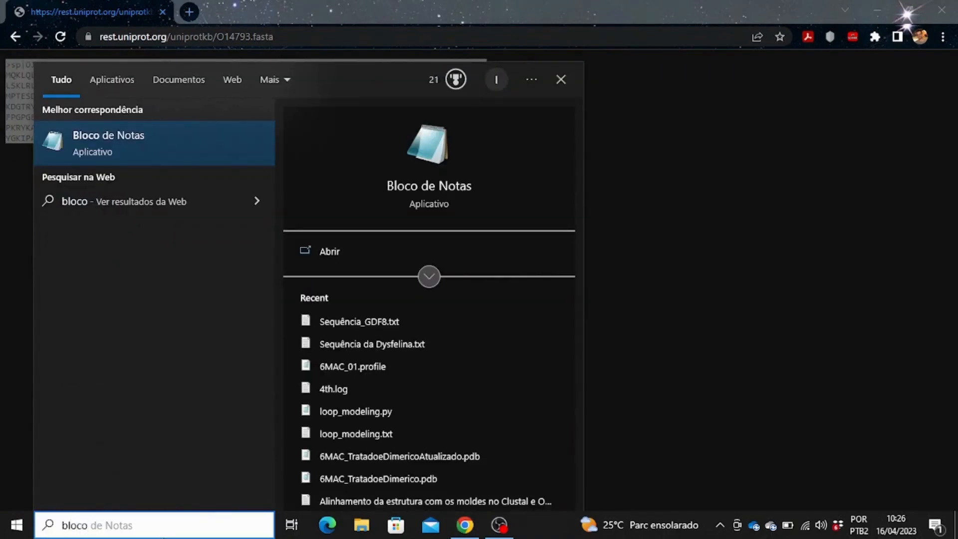
{"action": "key", "text": "Return"}
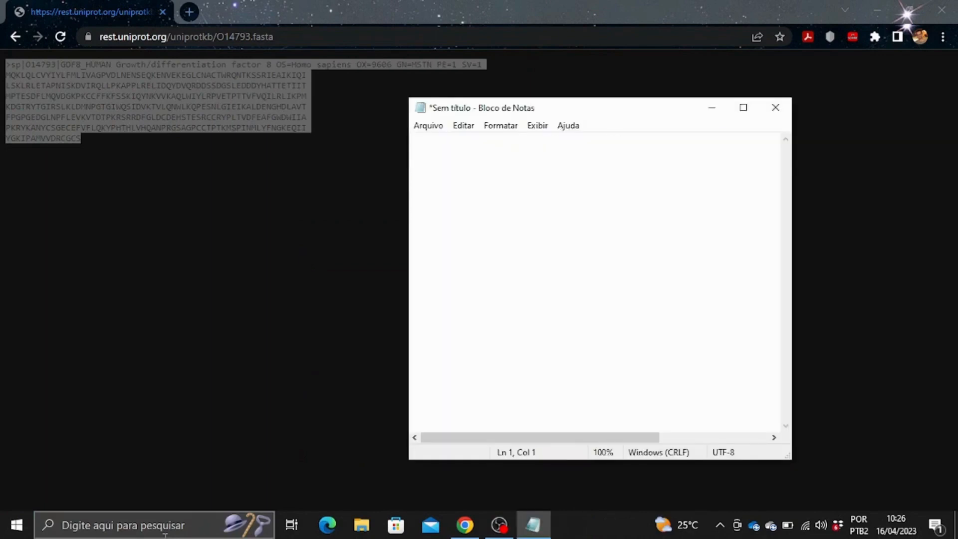
{"action": "key", "text": "ctrl+v"}
{"action": "left_click", "coordinate": [440, 126]}
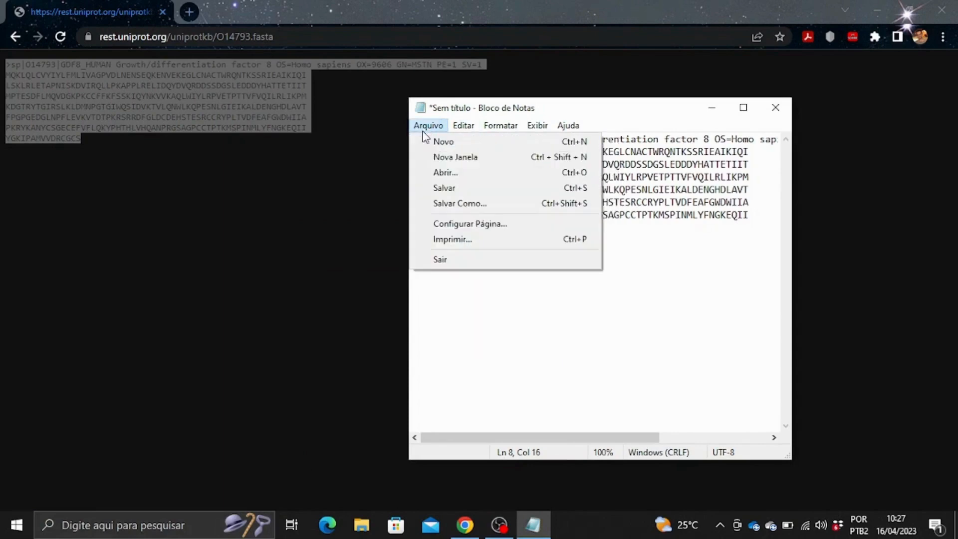
In the Save As dialog, create a new GDF8 folder on the Desktop.
{"action": "left_click", "coordinate": [444, 203]}
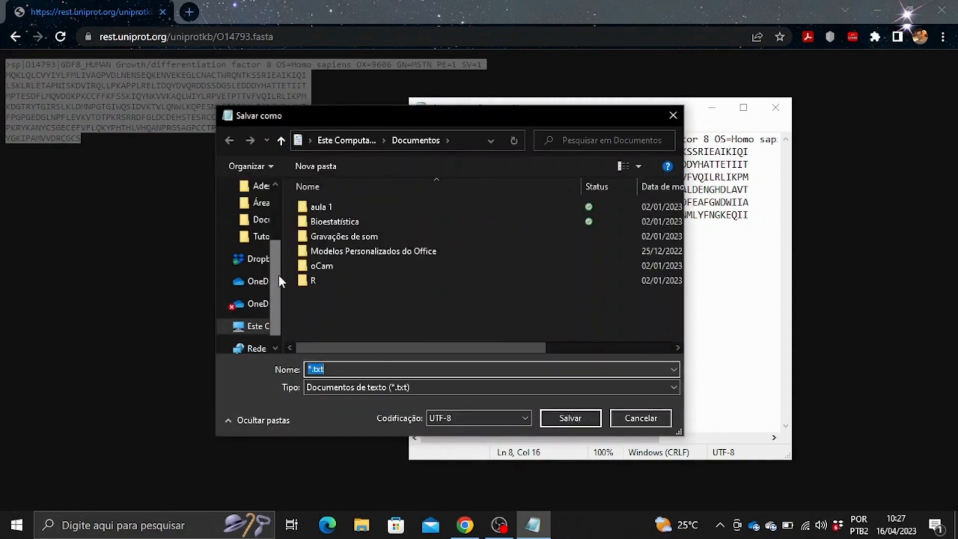
{"action": "left_click_drag", "start_coordinate": [279, 275], "coordinate": [278, 211]}
{"action": "left_click", "coordinate": [253, 215]}
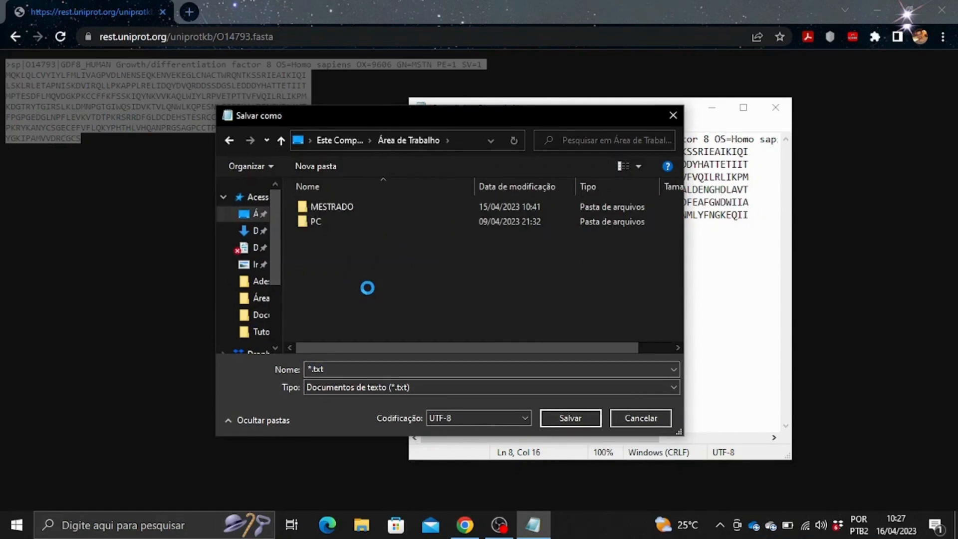
{"action": "right_click", "coordinate": [368, 289]}
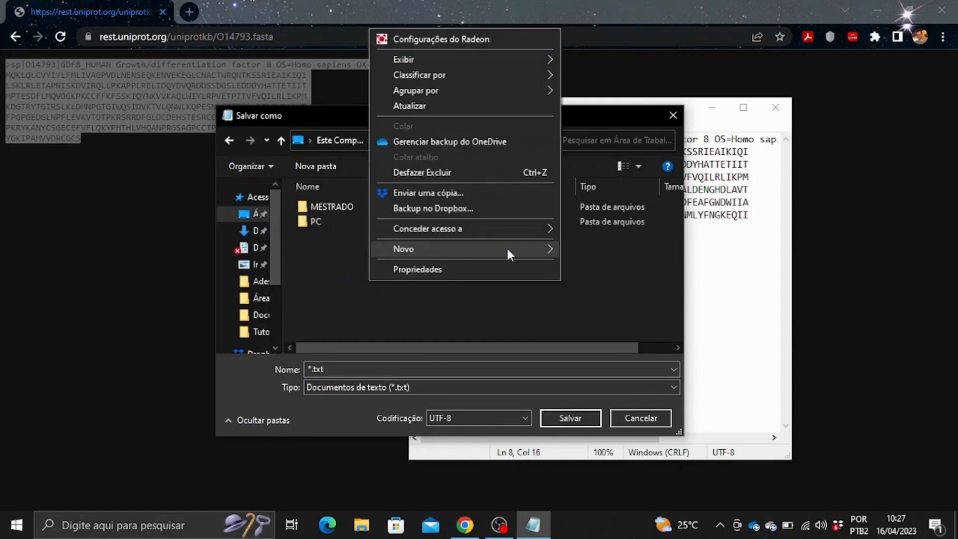
{"action": "mouse_move", "coordinate": [508, 246]}
{"action": "left_click", "coordinate": [601, 252]}
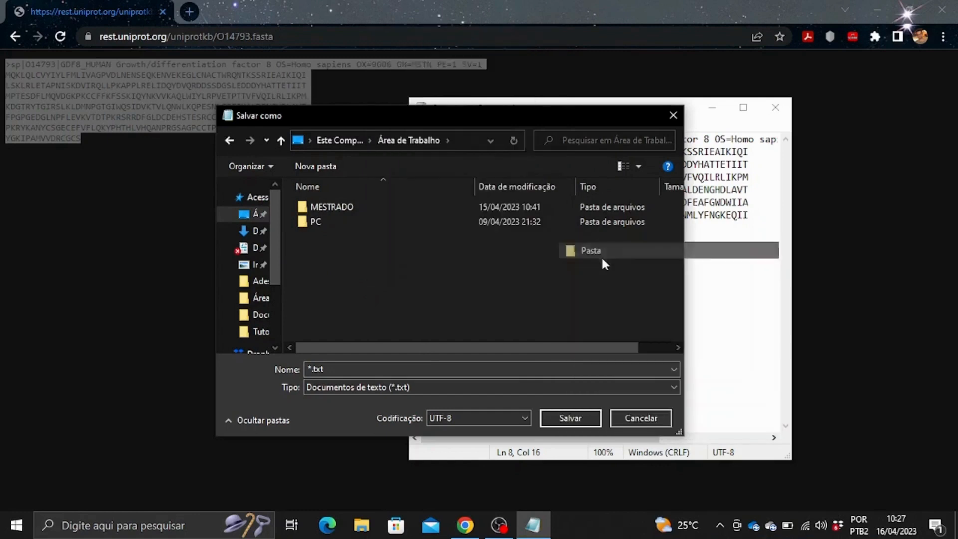
{"action": "type", "text": "GDF8"}
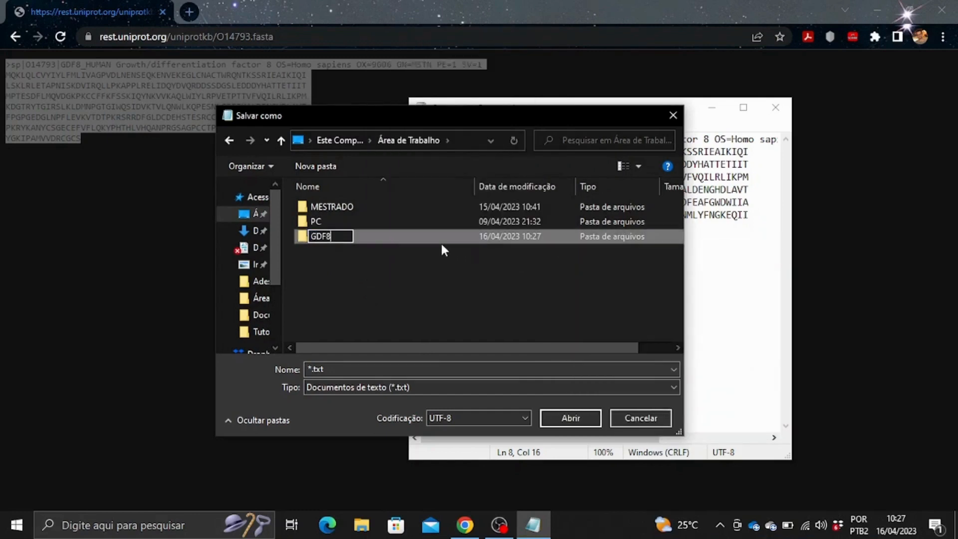
{"action": "left_click", "coordinate": [308, 370]}
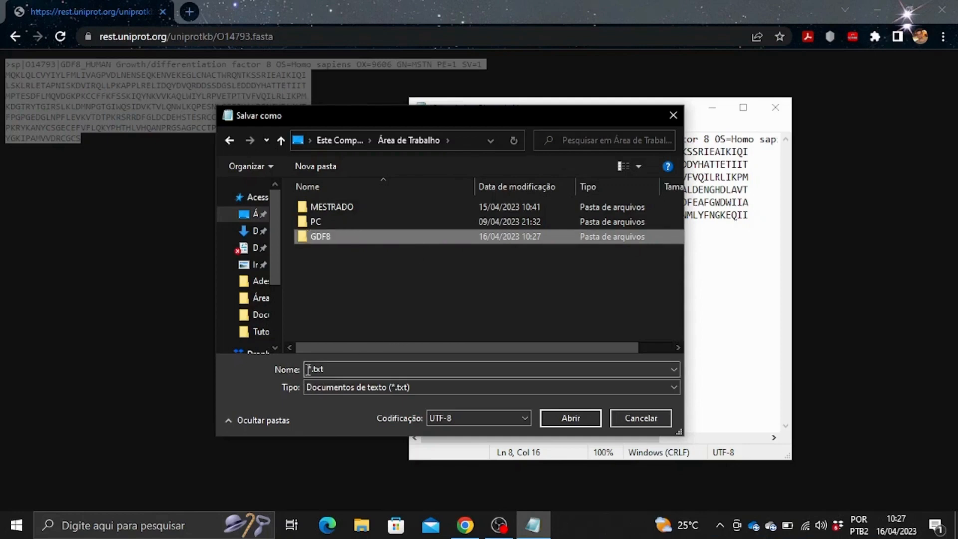
Save the document as Sequência.txt inside the GDF8 folder.
{"action": "left_click", "coordinate": [309, 370]}
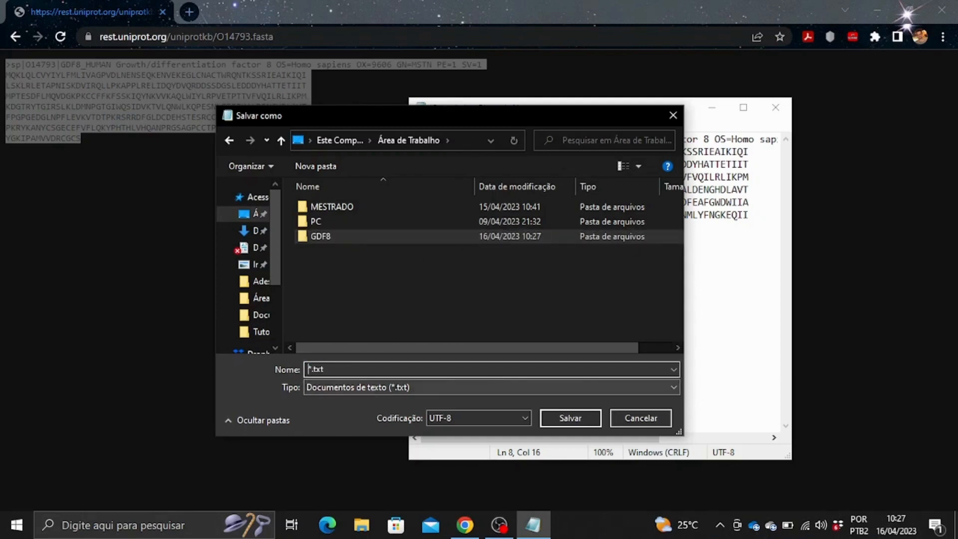
{"action": "type", "text": "Sequência"}
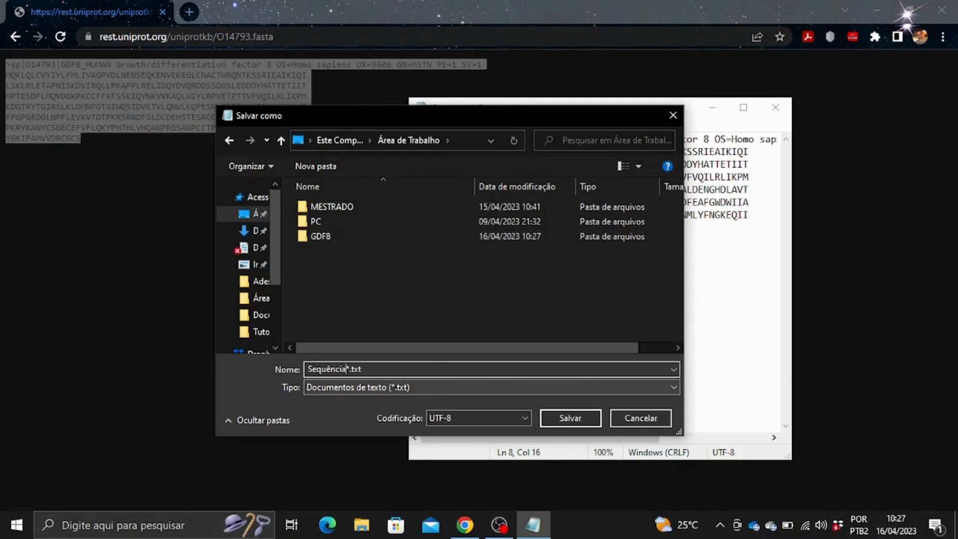
{"action": "double_click", "coordinate": [375, 238]}
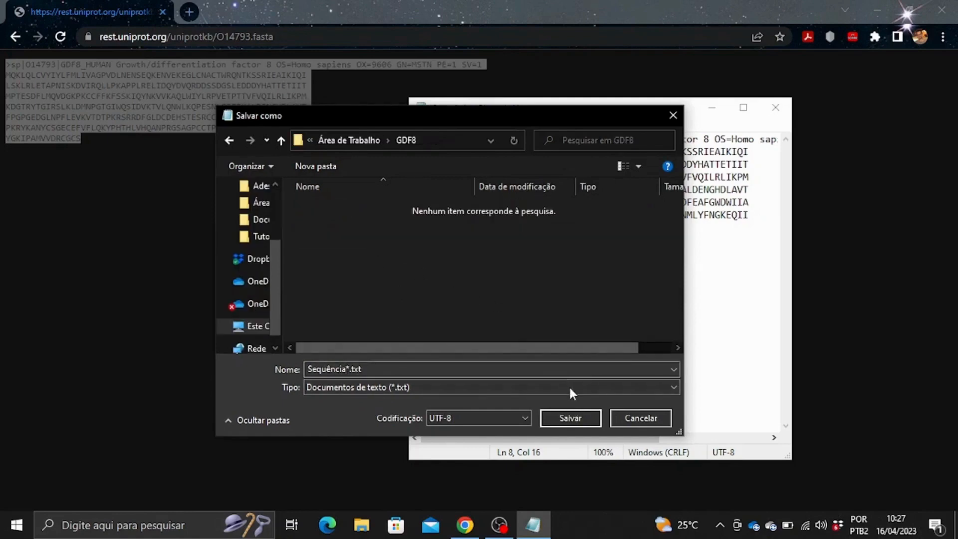
{"action": "left_click", "coordinate": [578, 417]}
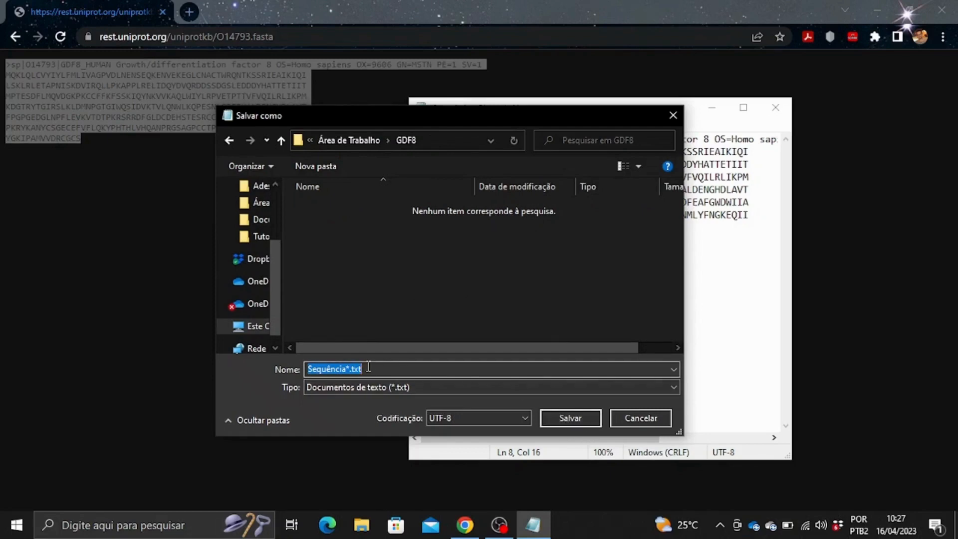
{"action": "left_click", "coordinate": [368, 369]}
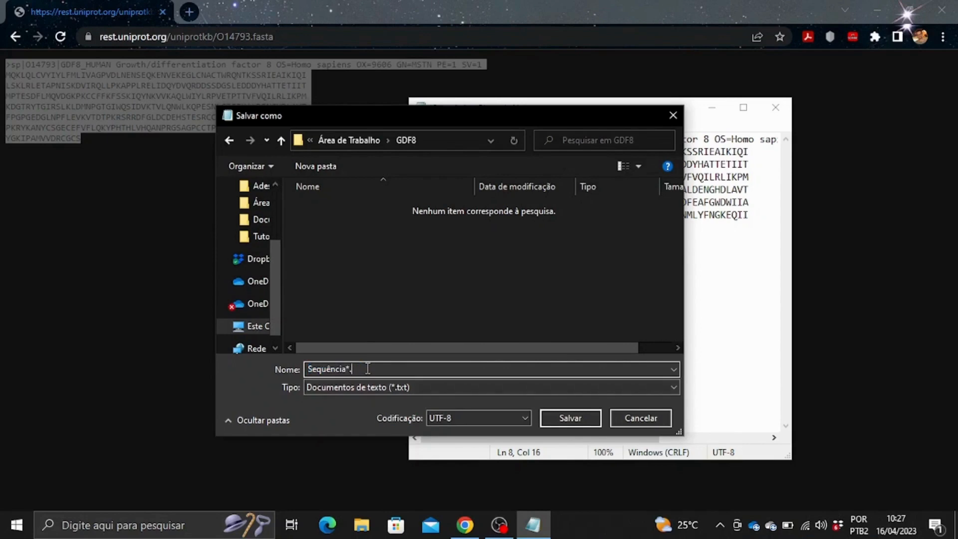
{"action": "left_click", "coordinate": [574, 421]}
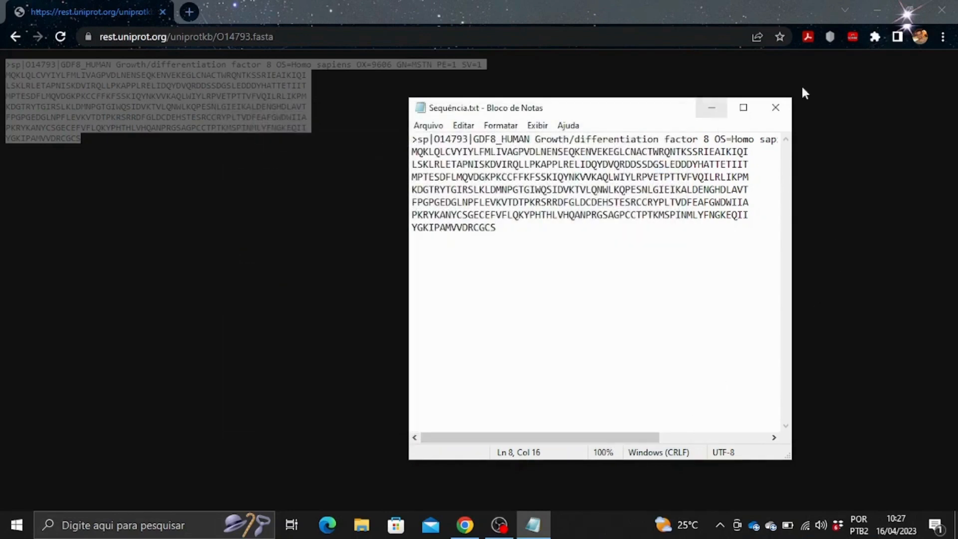
Confirm Sequência.txt is in the GDF8 folder on the desktop, then close Notepad.
{"action": "left_click", "coordinate": [957, 524]}
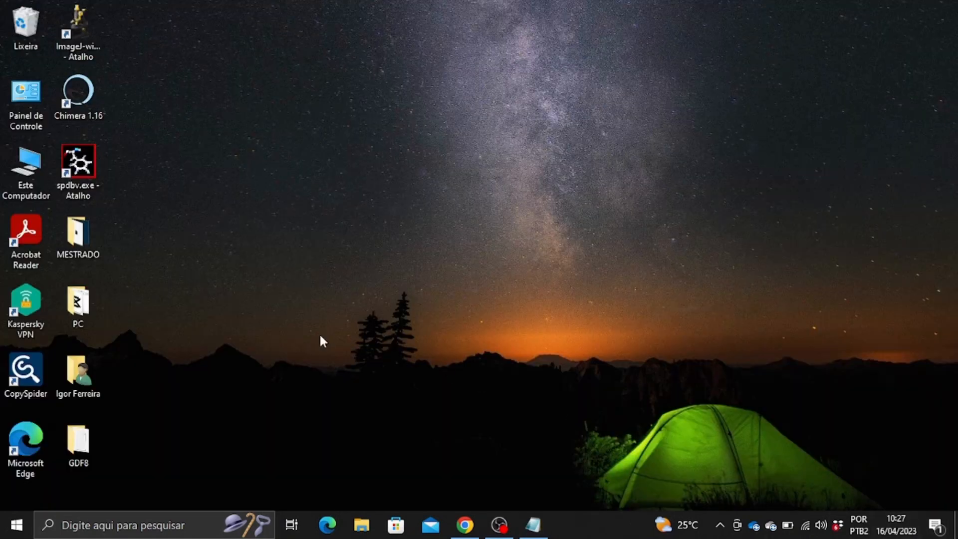
{"action": "left_click_drag", "start_coordinate": [62, 455], "coordinate": [483, 248]}
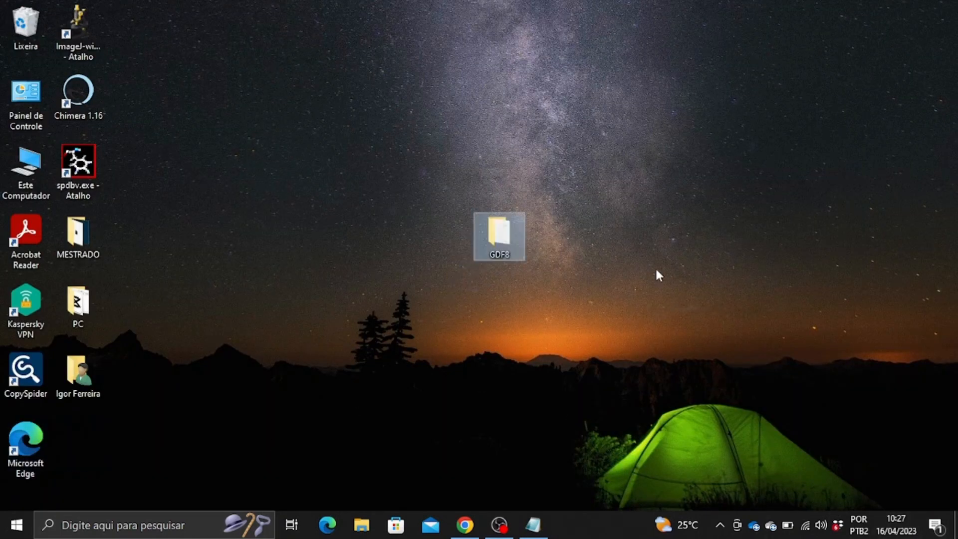
{"action": "double_click", "coordinate": [486, 237]}
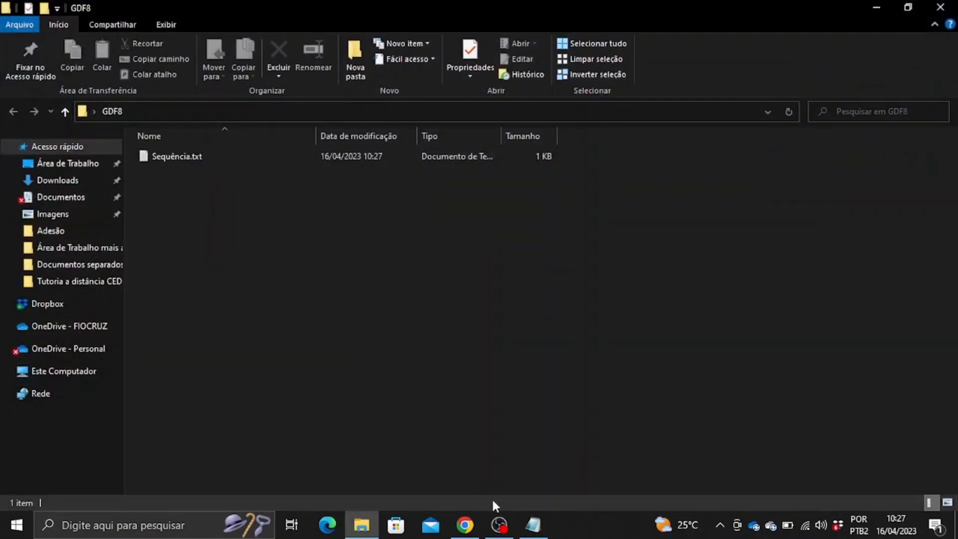
{"action": "left_click", "coordinate": [535, 525]}
{"action": "left_click", "coordinate": [768, 107]}
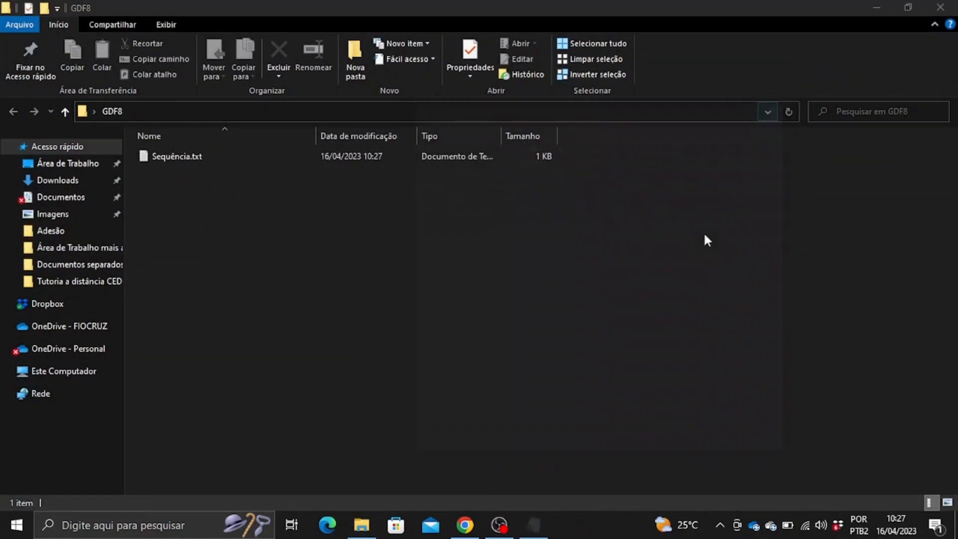
{"action": "left_click", "coordinate": [465, 525]}
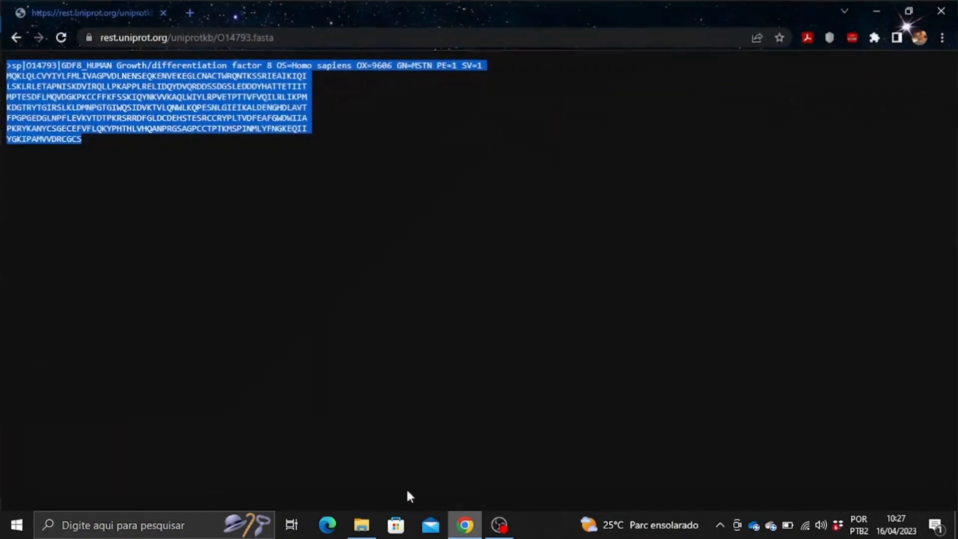
In a new tab, search 'blast' and open NCBI's Protein BLAST (blastp) form.
{"action": "left_click", "coordinate": [193, 11]}
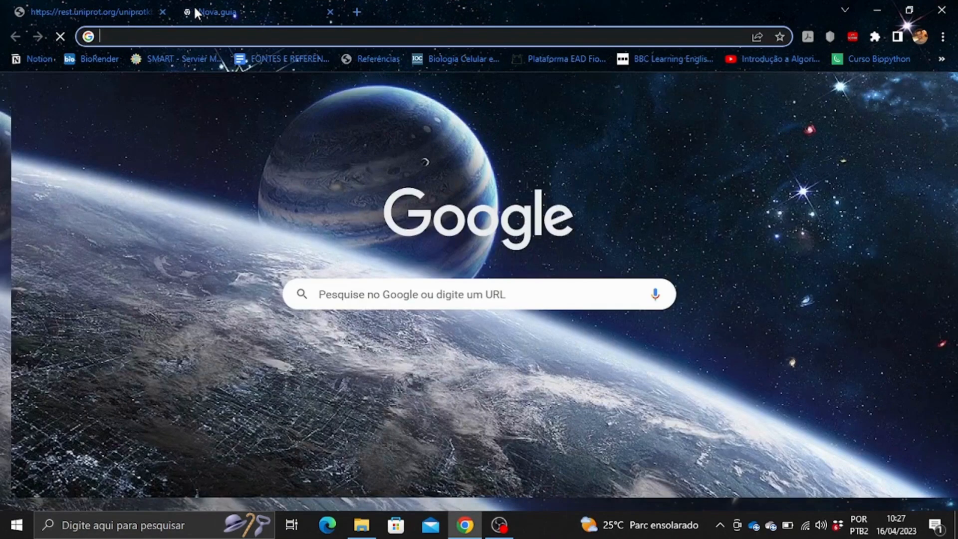
{"action": "type", "text": "blast"}
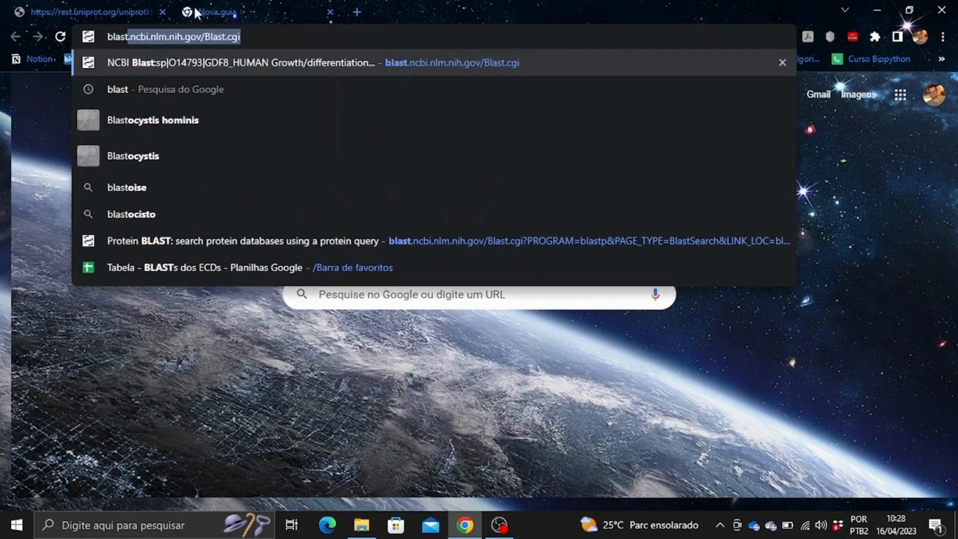
{"action": "key", "text": "BackSpace"}
{"action": "key", "text": "Return"}
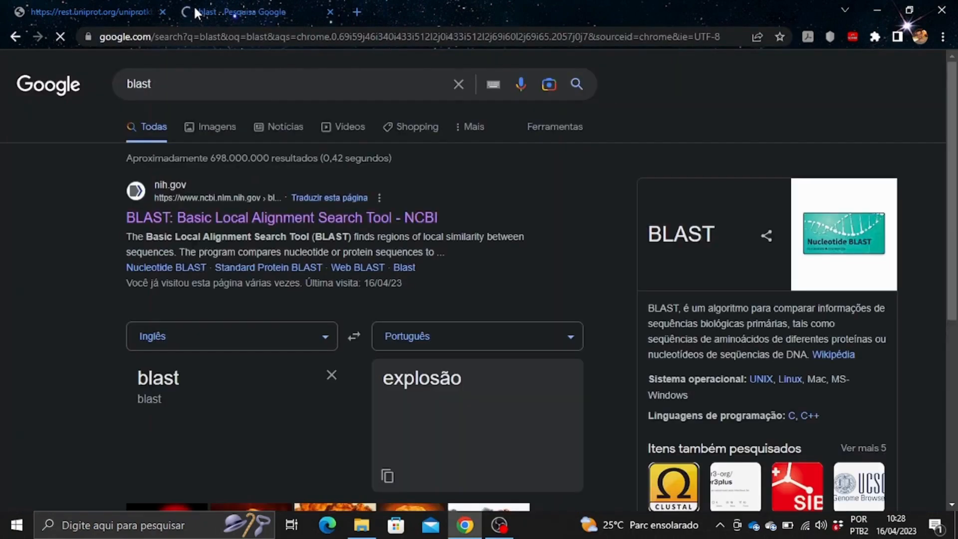
{"action": "left_click", "coordinate": [340, 222]}
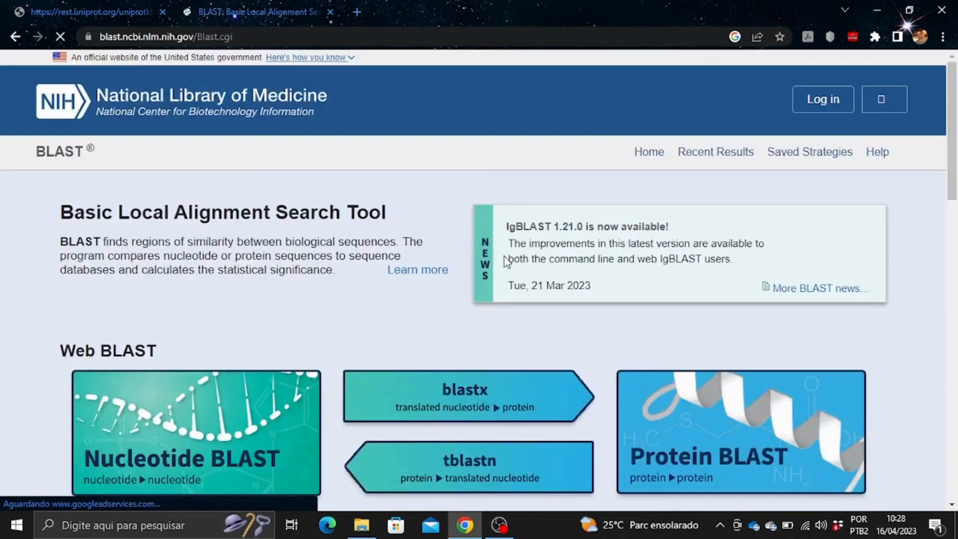
{"action": "scroll", "coordinate": [569, 278], "scroll_direction": "down", "scroll_amount": 4}
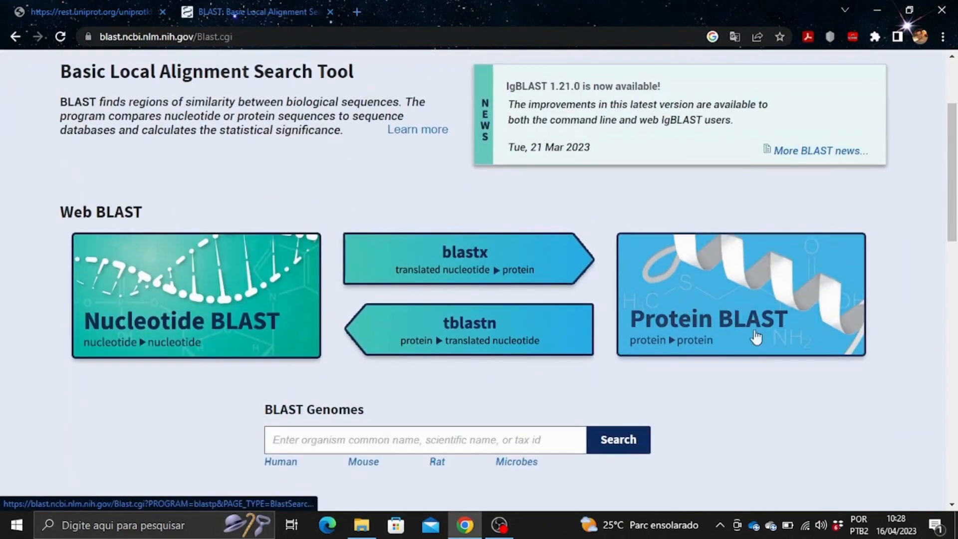
{"action": "left_click", "coordinate": [713, 306]}
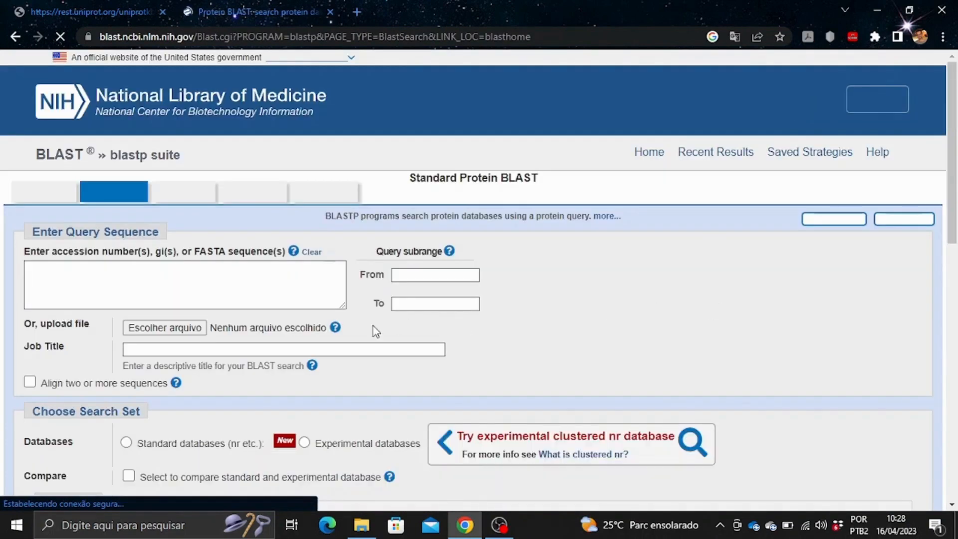
{"action": "left_click", "coordinate": [288, 282]}
Paste the GDF8 query, set the database to Protein Data Bank proteins (pdb), and run BLAST.
{"action": "type", "text": ">sp|O14793|GDF8_HUMAN Growth/differentiation factor 8 OS=Homo sapiens OX=9606 GN=MSTN PE=1 SV=1 MQKLQLCVYIYLFMLIVAGPVDLNENSEQKENVEKEGLCNACTWRQNTKSSRIEAIKIQI LSKLRLETAPNISKDVIRQLLPKAPPLRELIDQYDVQRDDSSDGSLEDDDYHATTETIIT MPTESDFLMQVDGKPKCCFFKFSSKIQYNKVVKAQLWIYLRPVETPTTVFVQILRLIKPM KDGTRYTGIRSLKLDMNPGTGIWQSIDVKTVLQNWLKQPESNLGIEIKALDENGHDLAVT FPGPGEDGLNPFLEVKVTDTPKRSRRDFGLDCDEHSTESRCCRYPLTVDFEAFGWDWIIA PKRYKANYCSGECEFVFLQKYPHTHLVHQANPRGSAGPCCTPTKMSPINMLYFNGKEQII YGKIPAMVVDRCGCS"}
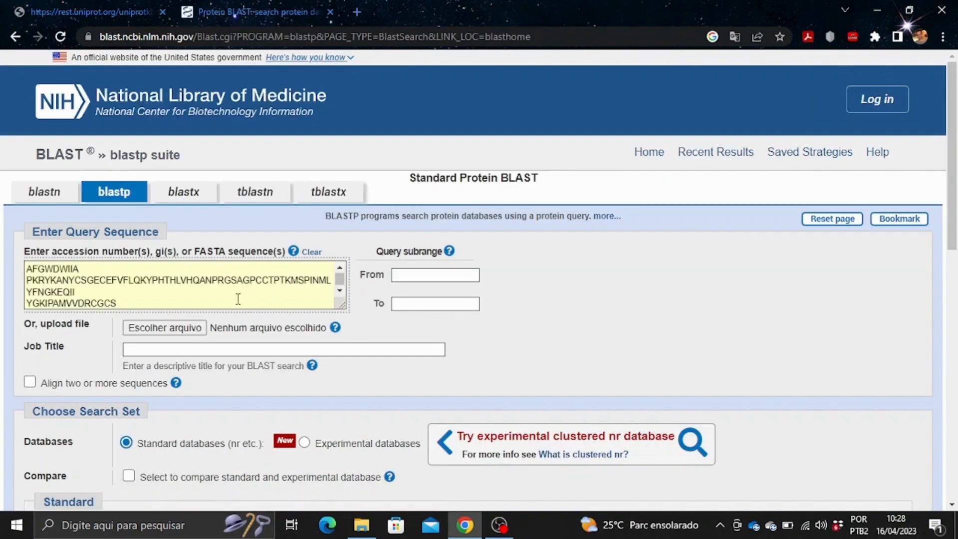
{"action": "scroll", "coordinate": [226, 293], "scroll_direction": "up", "scroll_amount": 2}
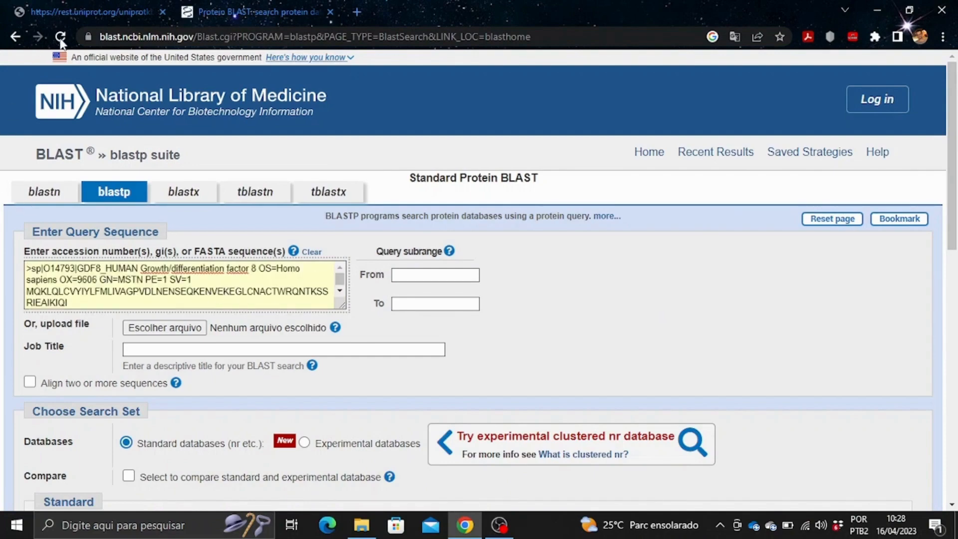
{"action": "scroll", "coordinate": [565, 300], "scroll_direction": "down", "scroll_amount": 3}
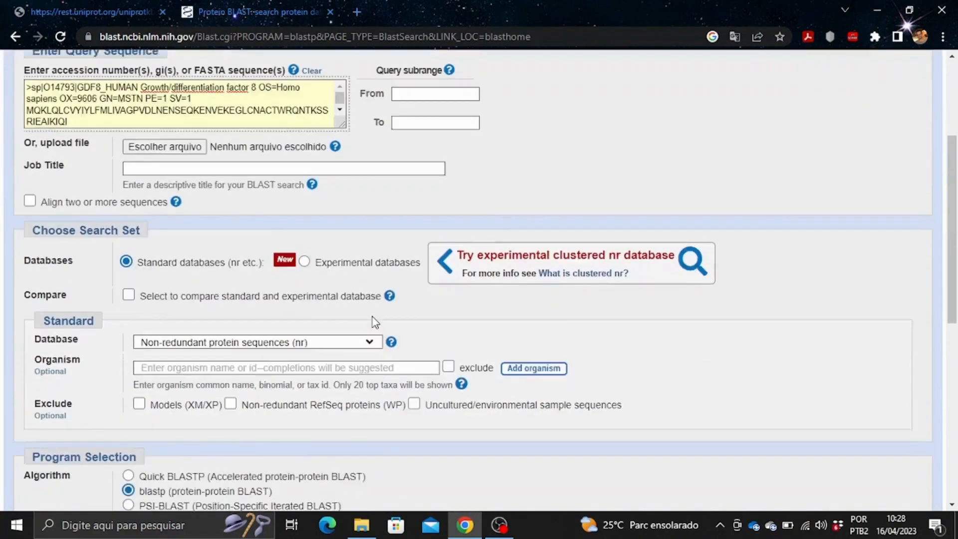
{"action": "scroll", "coordinate": [375, 322], "scroll_direction": "down", "scroll_amount": 2}
{"action": "left_click", "coordinate": [148, 245]}
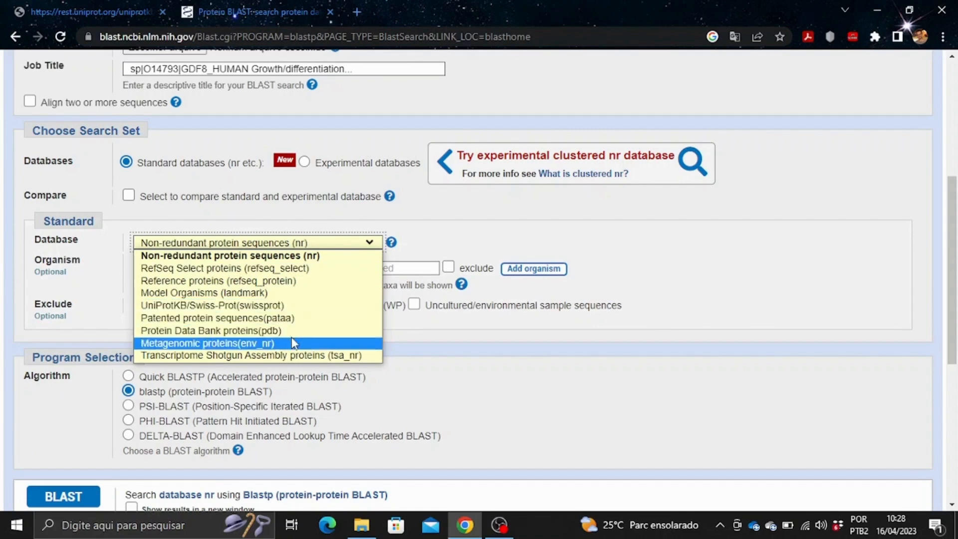
{"action": "left_click", "coordinate": [230, 331]}
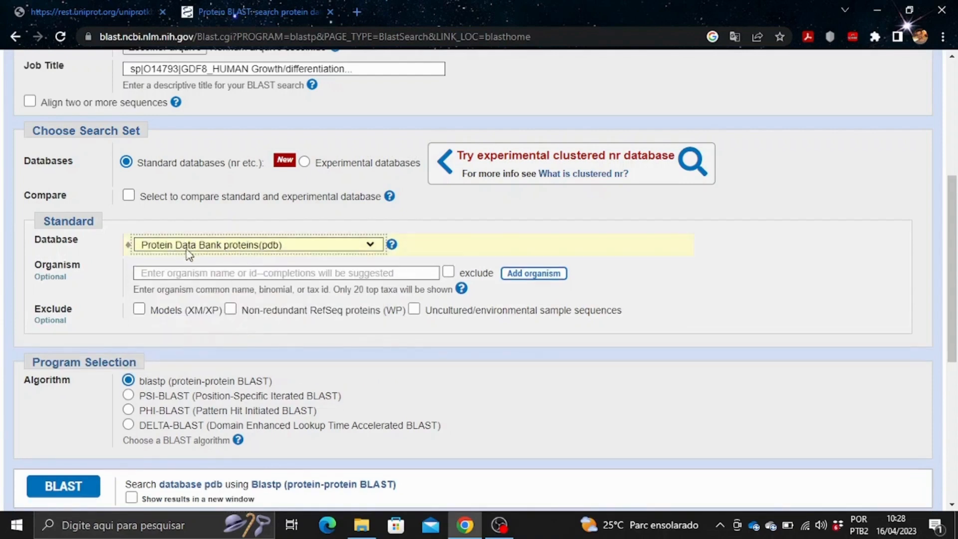
{"action": "scroll", "coordinate": [57, 428], "scroll_direction": "down", "scroll_amount": 1}
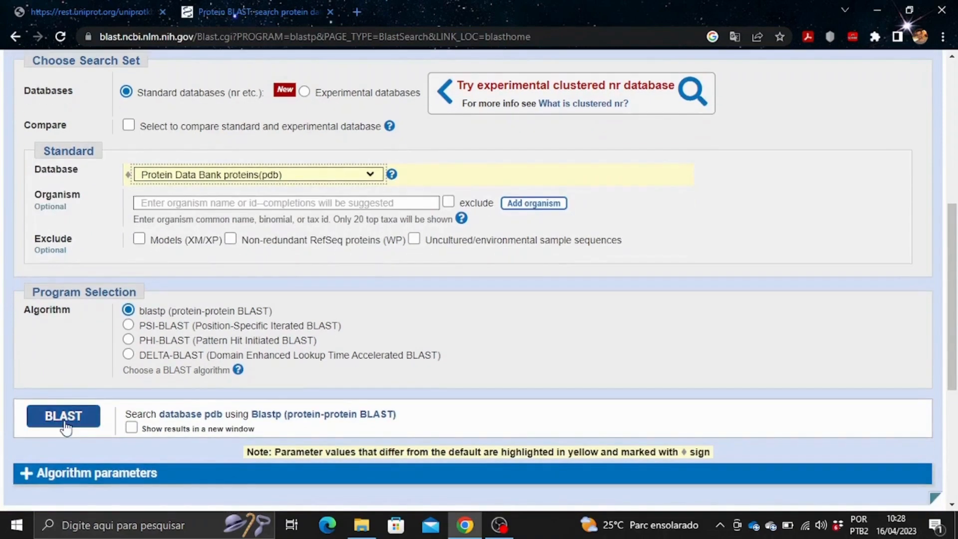
{"action": "left_click", "coordinate": [65, 425]}
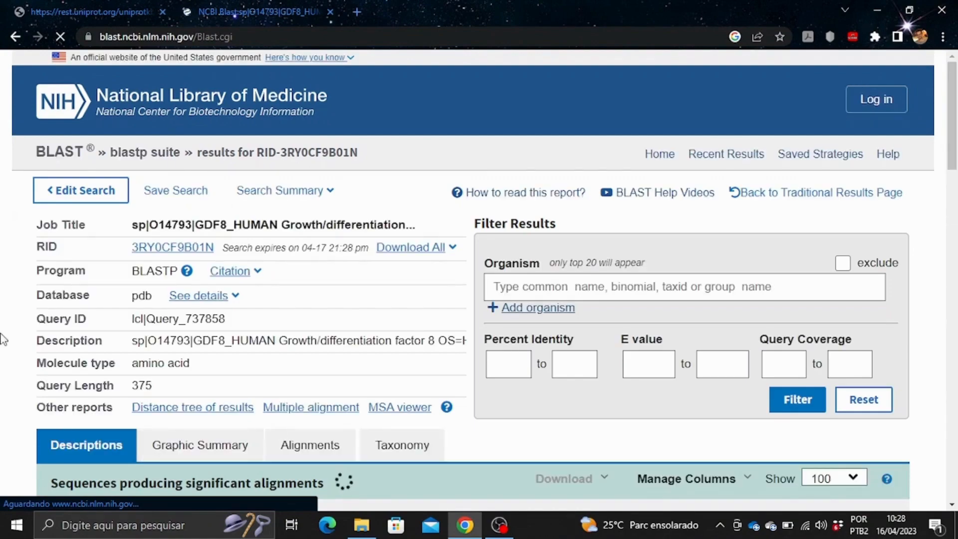
Review the 46 PDB hits in the Descriptions table, led by 6UMX_A at 99.15% identity.
{"action": "scroll", "coordinate": [125, 332], "scroll_direction": "down", "scroll_amount": 3}
{"action": "scroll", "coordinate": [120, 286], "scroll_direction": "down", "scroll_amount": 4}
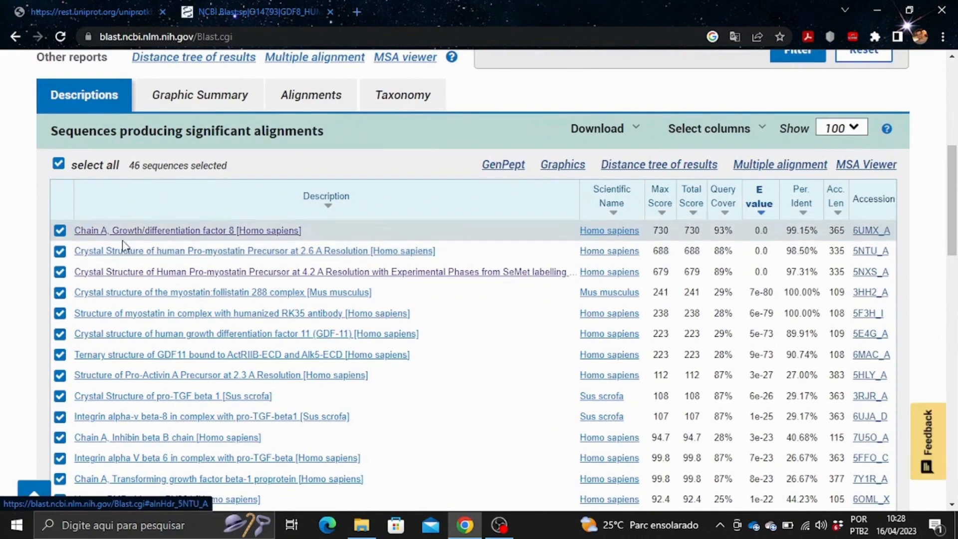
{"action": "scroll", "coordinate": [449, 237], "scroll_direction": "down", "scroll_amount": 3}
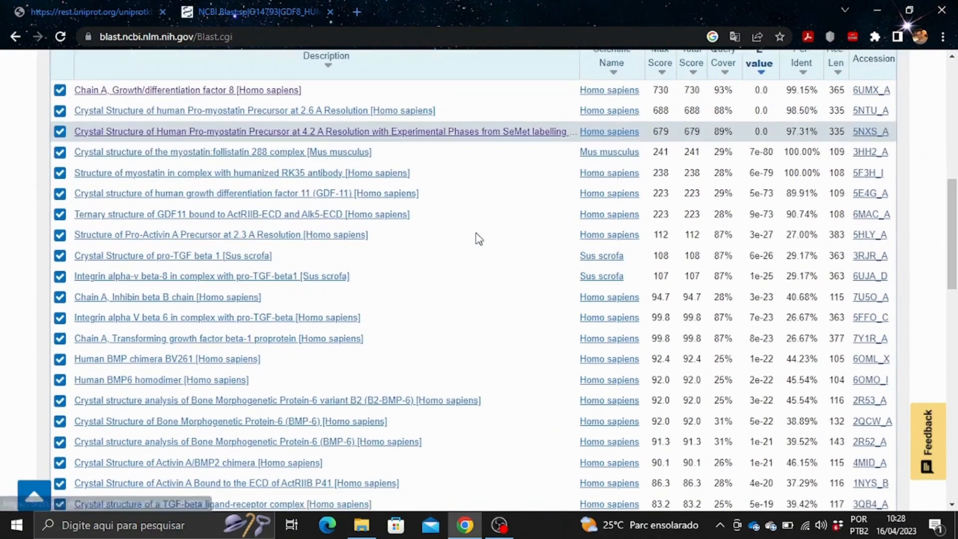
{"action": "scroll", "coordinate": [443, 286], "scroll_direction": "up", "scroll_amount": 4}
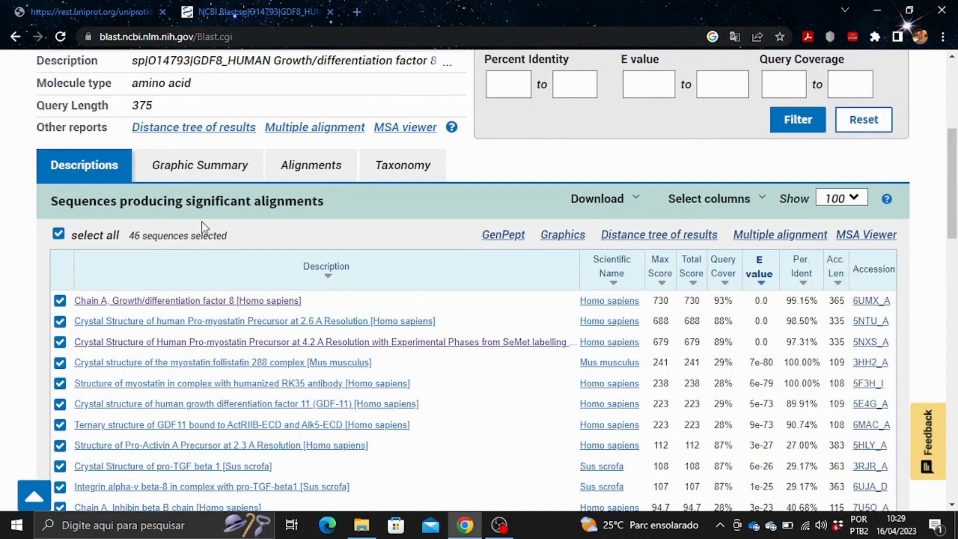
{"action": "scroll", "coordinate": [202, 221], "scroll_direction": "down", "scroll_amount": 1}
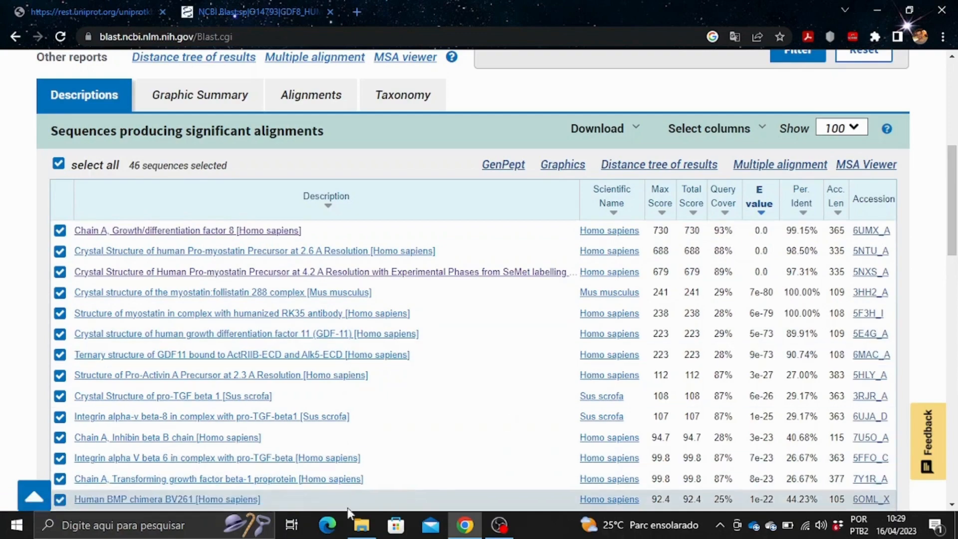
{"action": "left_click", "coordinate": [159, 532]}
Launch Word from the search and start a blank document.
{"action": "type", "text": "word"}
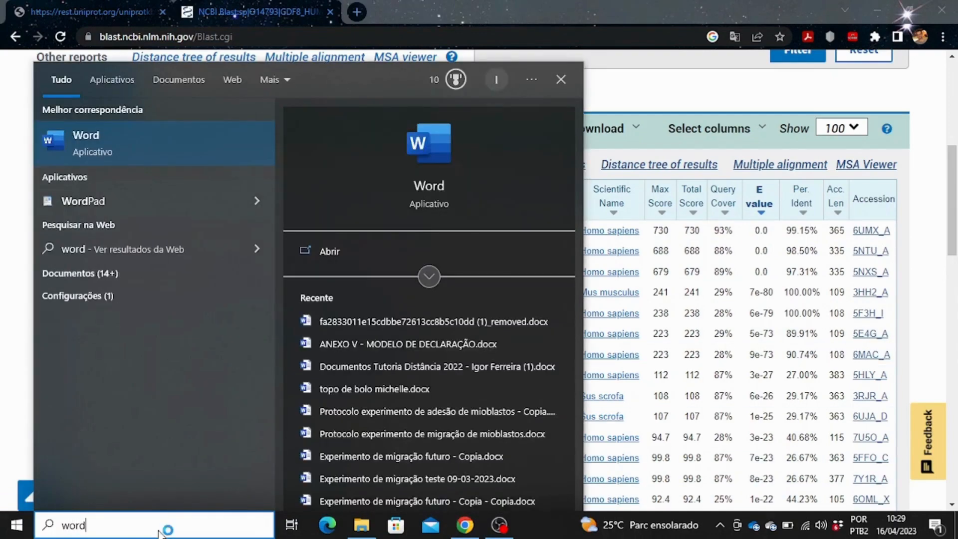
{"action": "key", "text": "Return"}
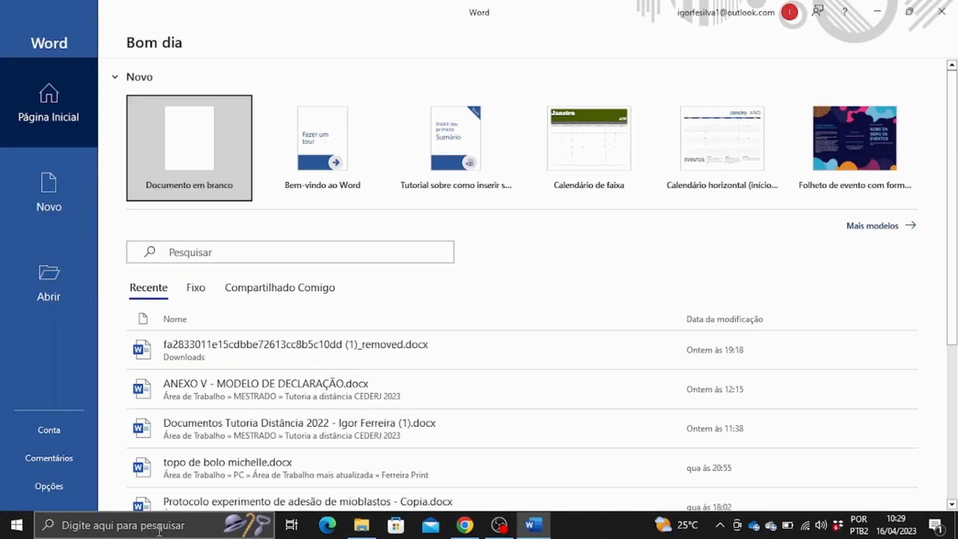
{"action": "left_click", "coordinate": [185, 161]}
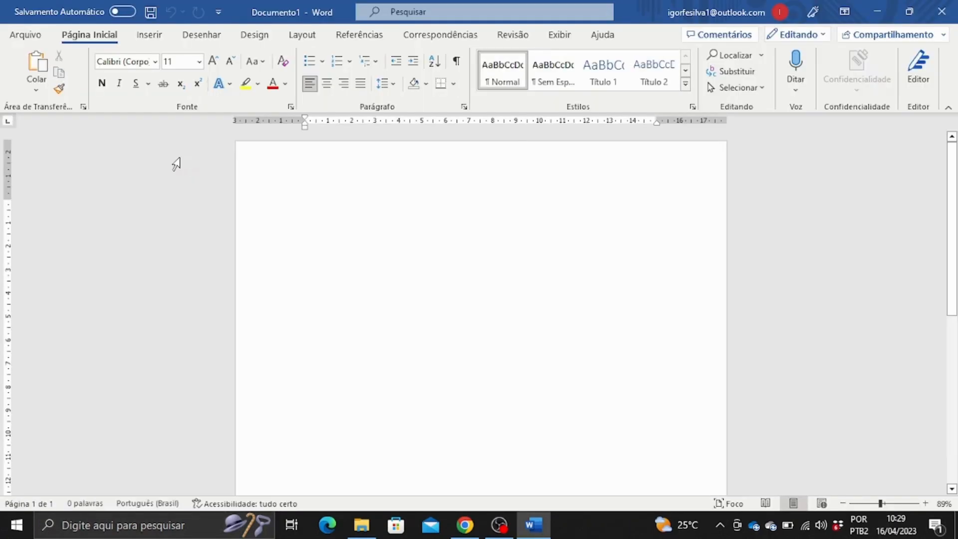
Give the page Moderate margins and Landscape orientation.
{"action": "left_click", "coordinate": [303, 36]}
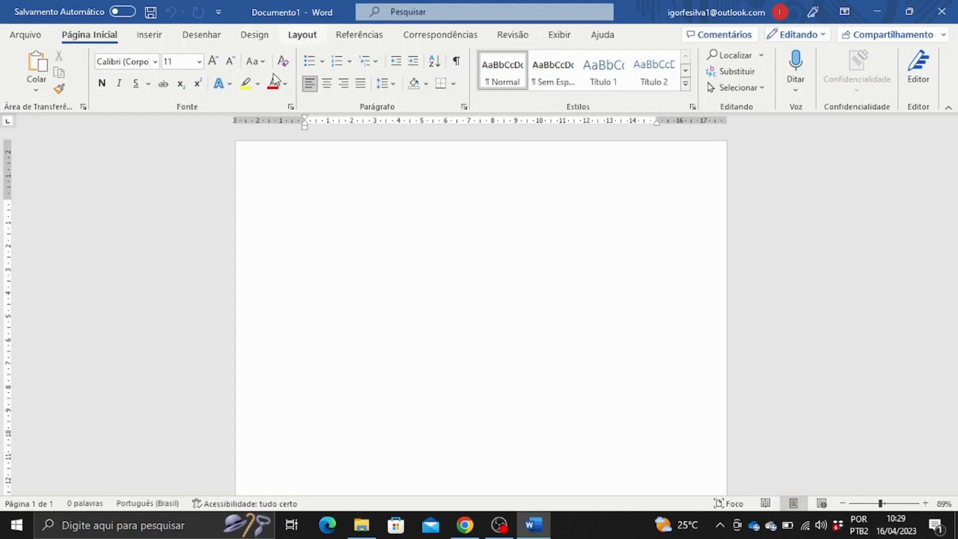
{"action": "left_click", "coordinate": [30, 88]}
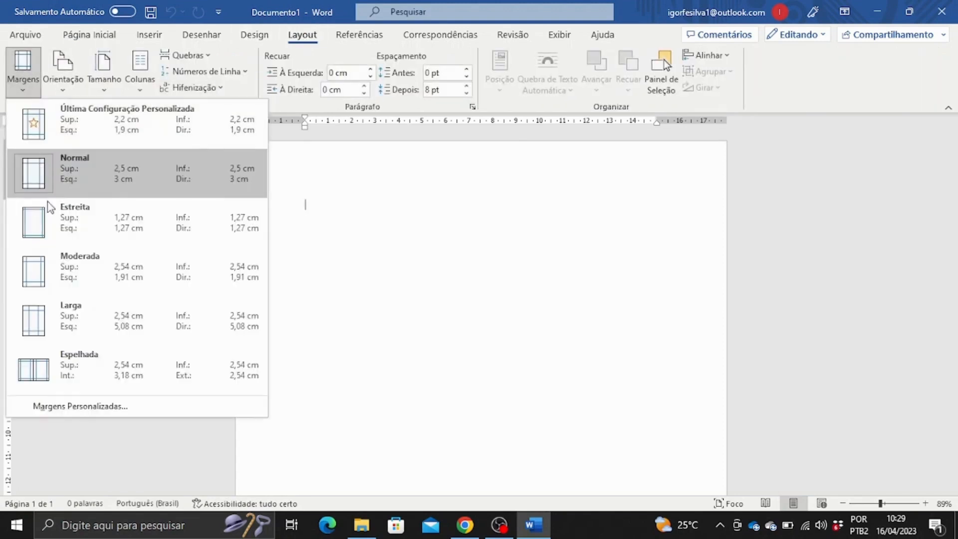
{"action": "left_click", "coordinate": [70, 267]}
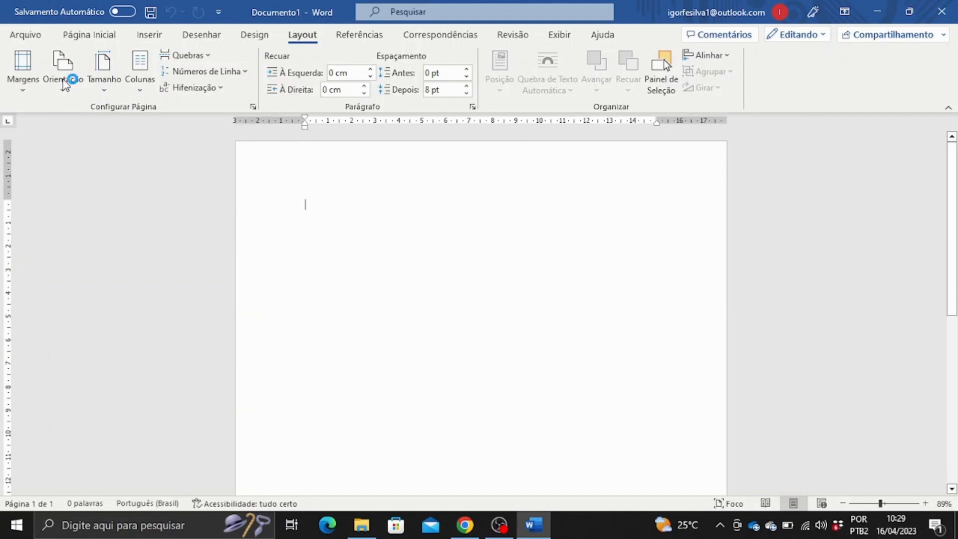
{"action": "left_click", "coordinate": [64, 80]}
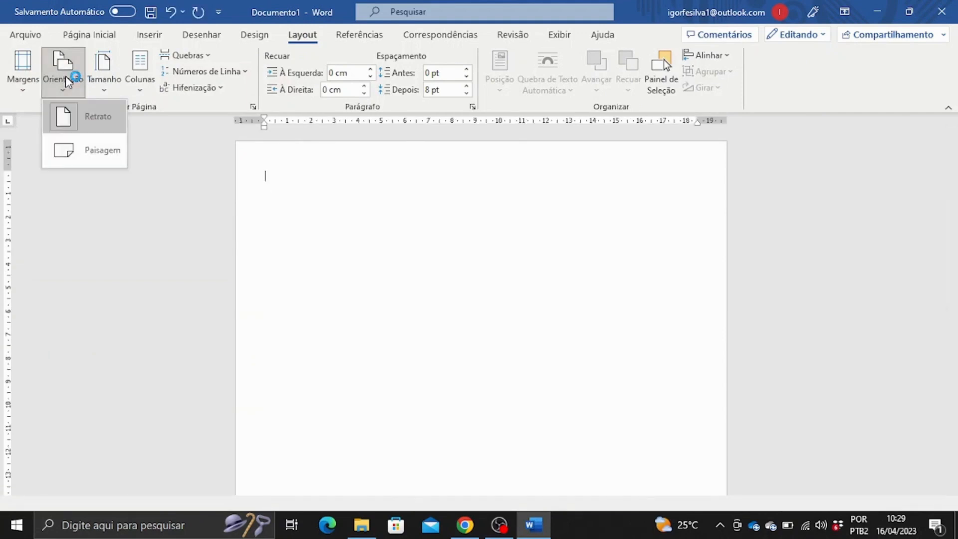
{"action": "left_click", "coordinate": [75, 154]}
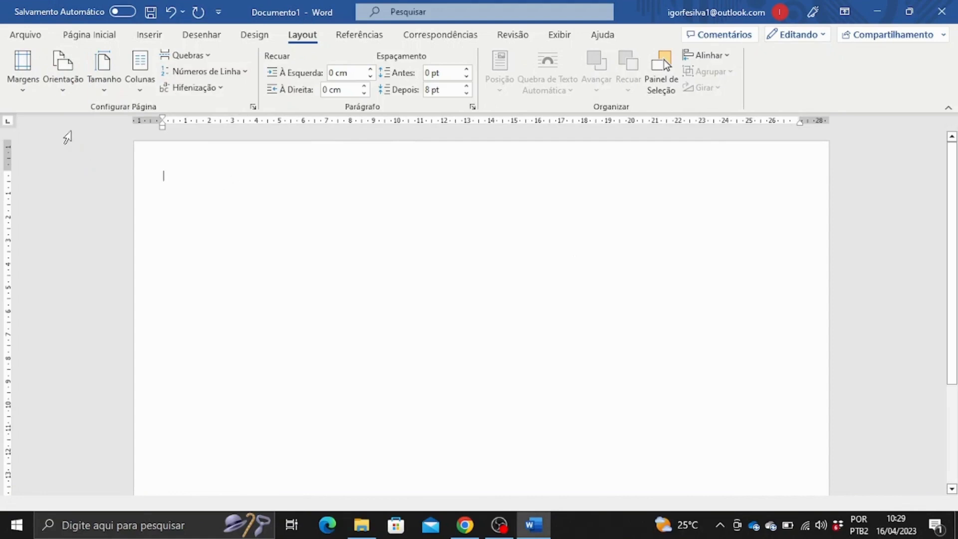
{"action": "left_click", "coordinate": [145, 36]}
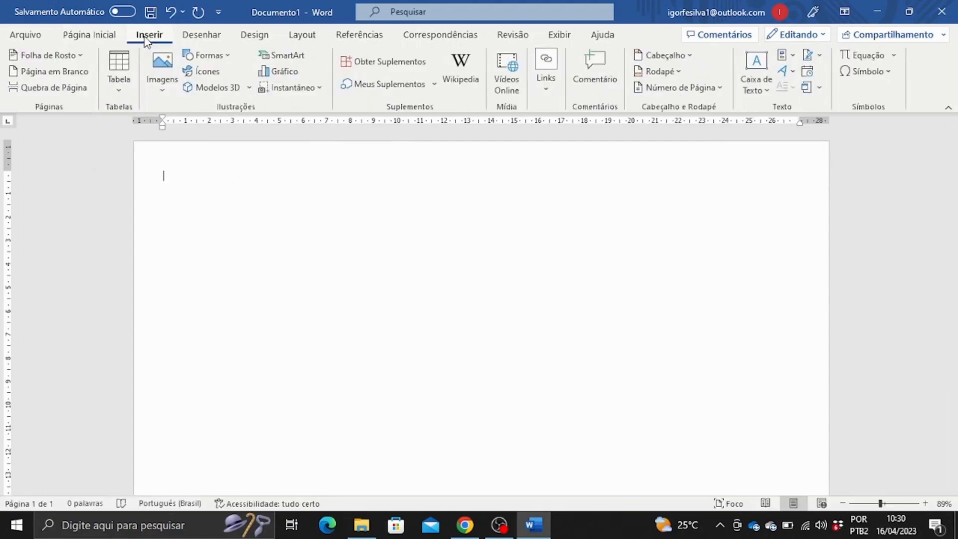
Insert a 10-by-8 table whose header row begins with Código PDB.
{"action": "left_click", "coordinate": [119, 80]}
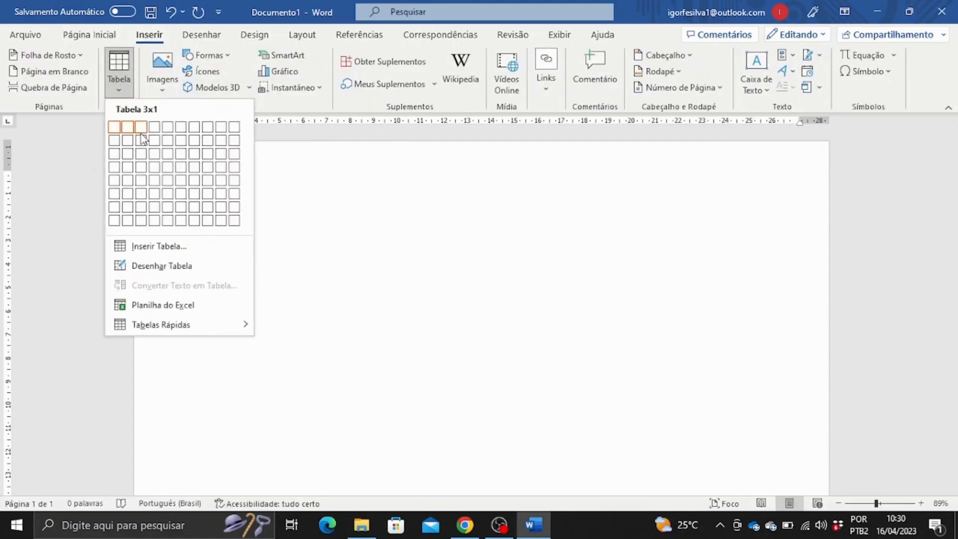
{"action": "left_click", "coordinate": [235, 221]}
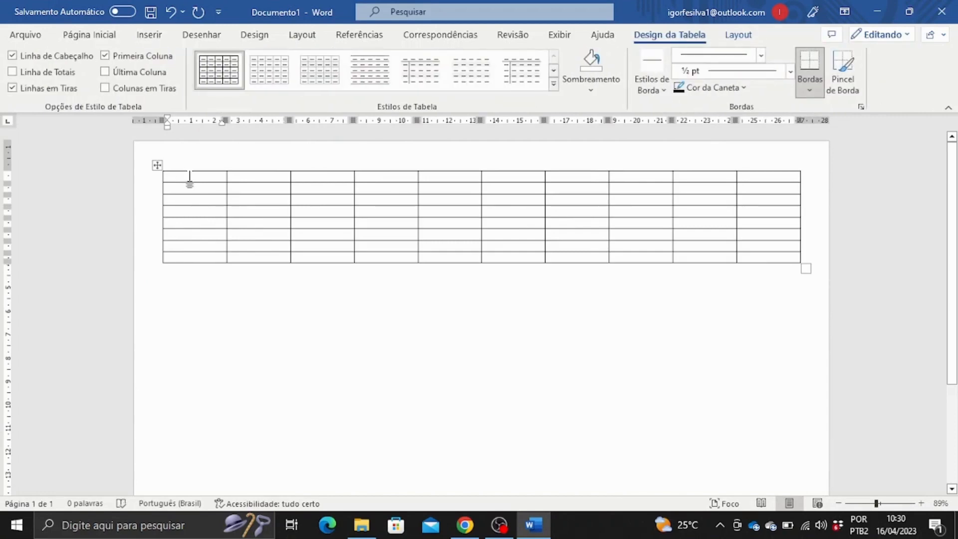
{"action": "type", "text": "Código"}
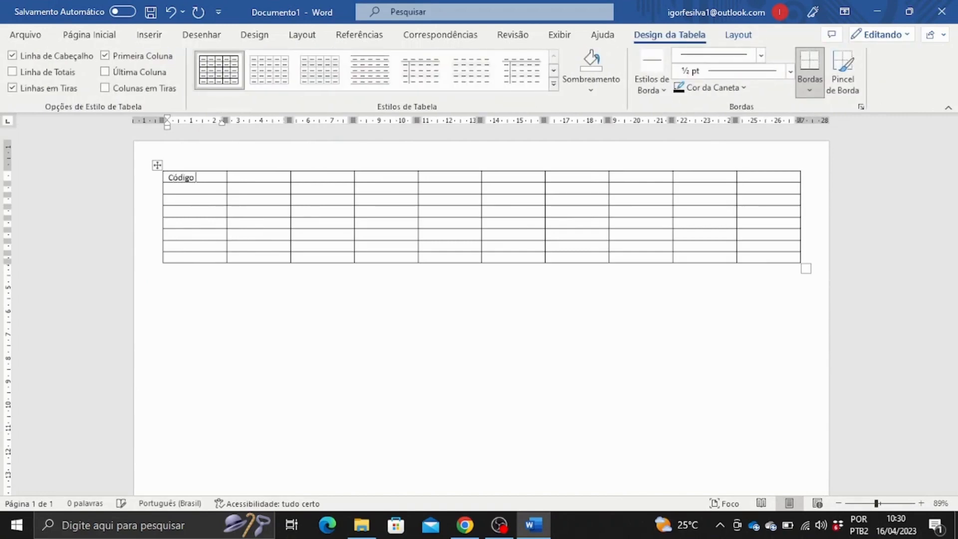
{"action": "type", "text": " PDB"}
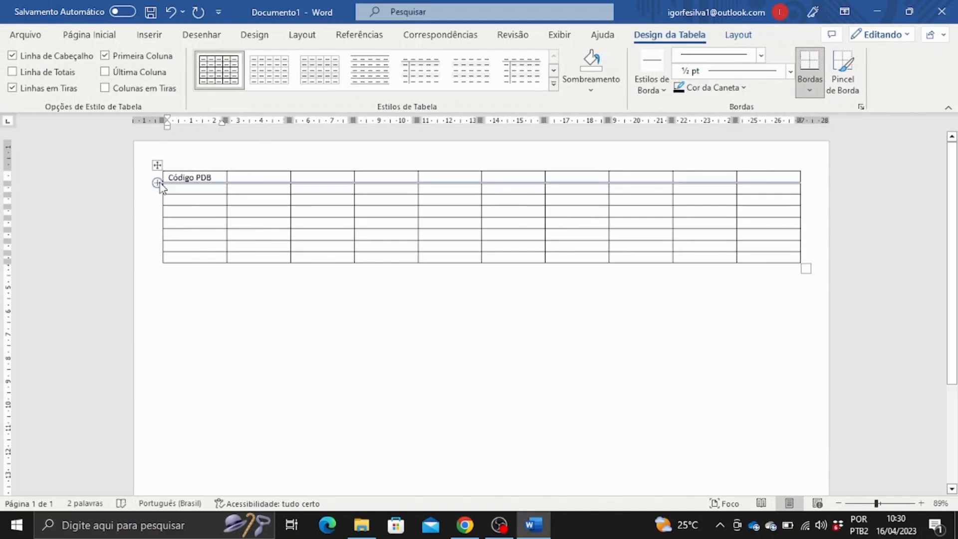
{"action": "left_click", "coordinate": [157, 184]}
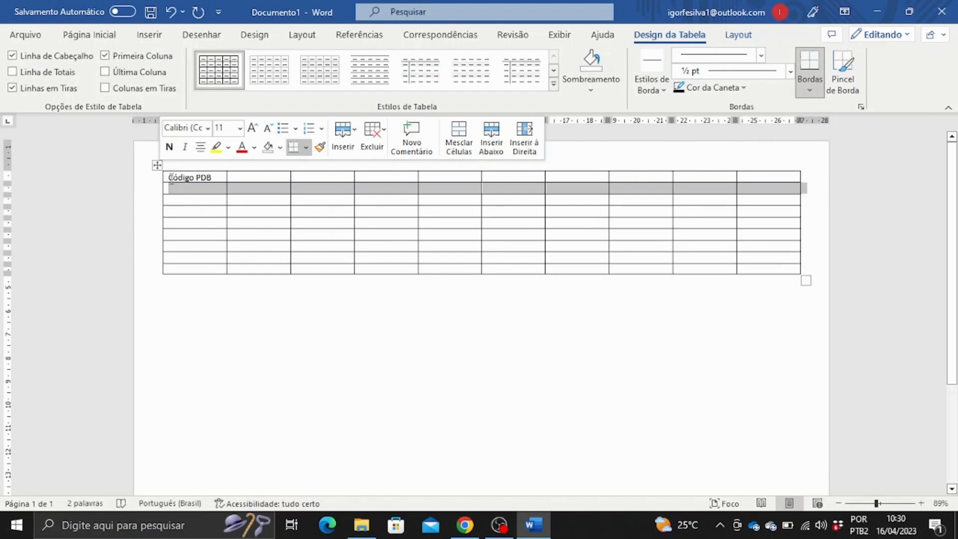
{"action": "left_click_drag", "start_coordinate": [170, 178], "coordinate": [212, 179]}
{"action": "key", "text": "ctrl+c"}
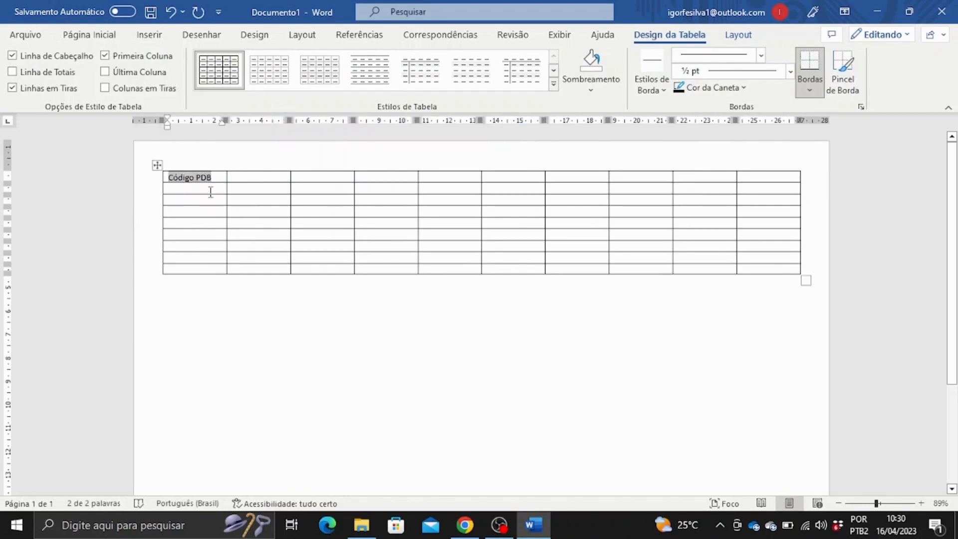
{"action": "left_click", "coordinate": [209, 190]}
{"action": "key", "text": "ctrl+v"}
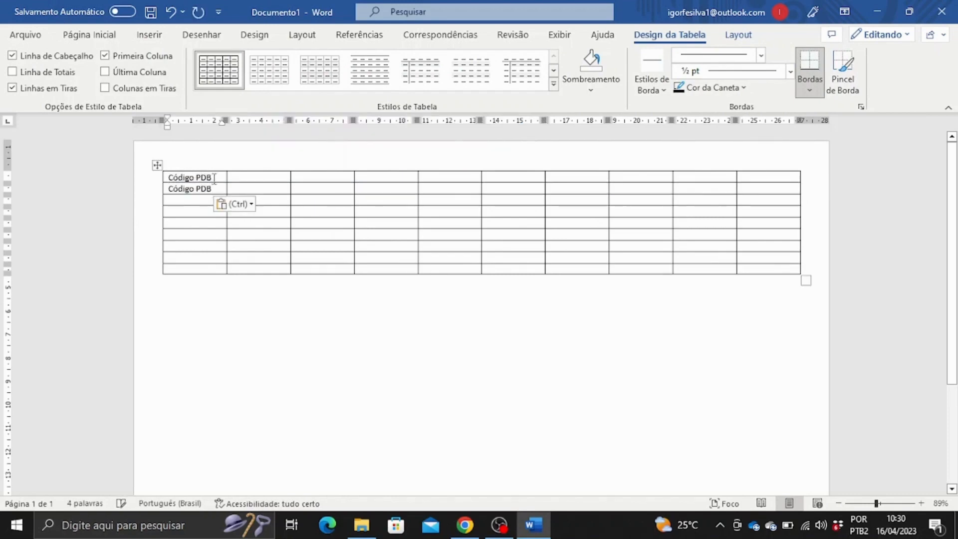
{"action": "left_click", "coordinate": [155, 178]}
{"action": "key", "text": "Delete"}
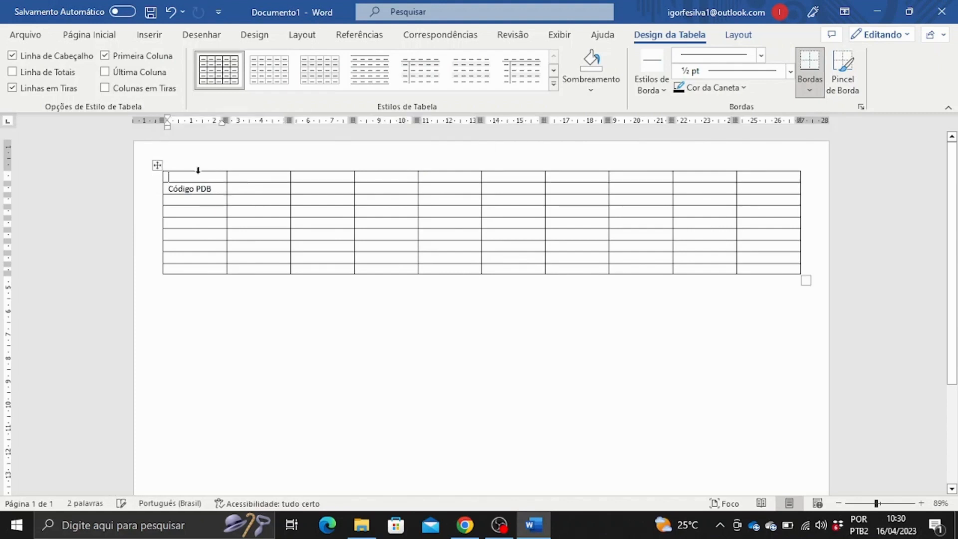
Fill in the headers Cadeia, Nome da estrutura, Método and Resol.
{"action": "left_click", "coordinate": [261, 190]}
{"action": "type", "text": "Cadeia"}
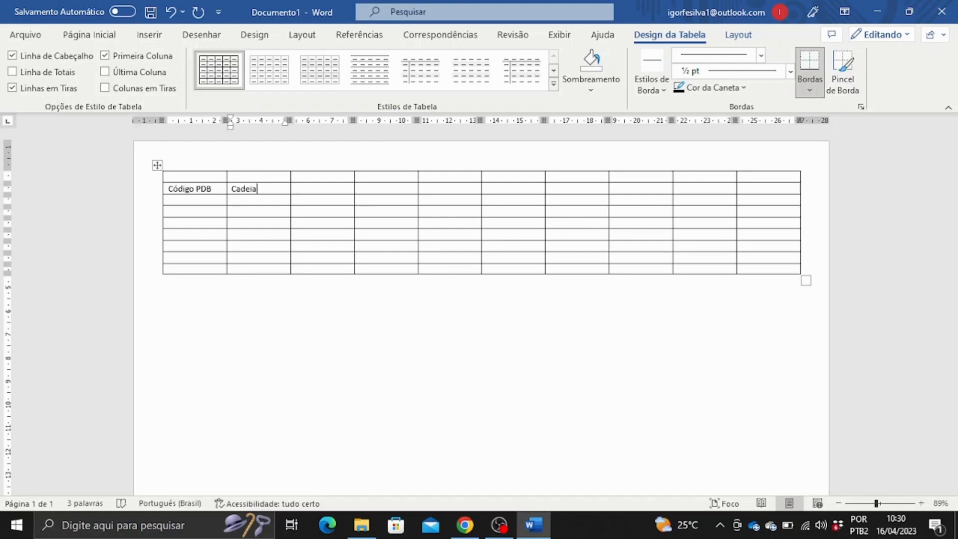
{"action": "left_click", "coordinate": [338, 189]}
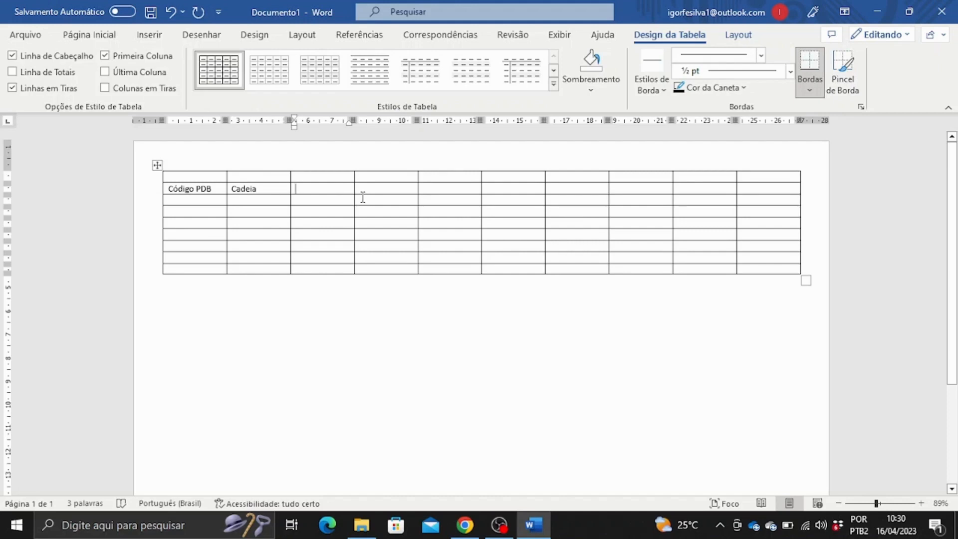
{"action": "type", "text": "Nome"}
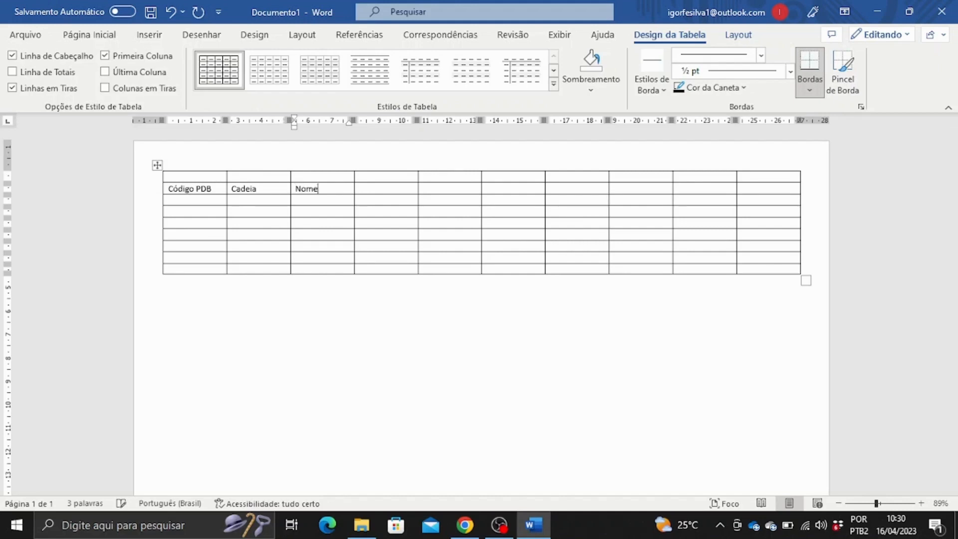
{"action": "type", "text": " da estrutura"}
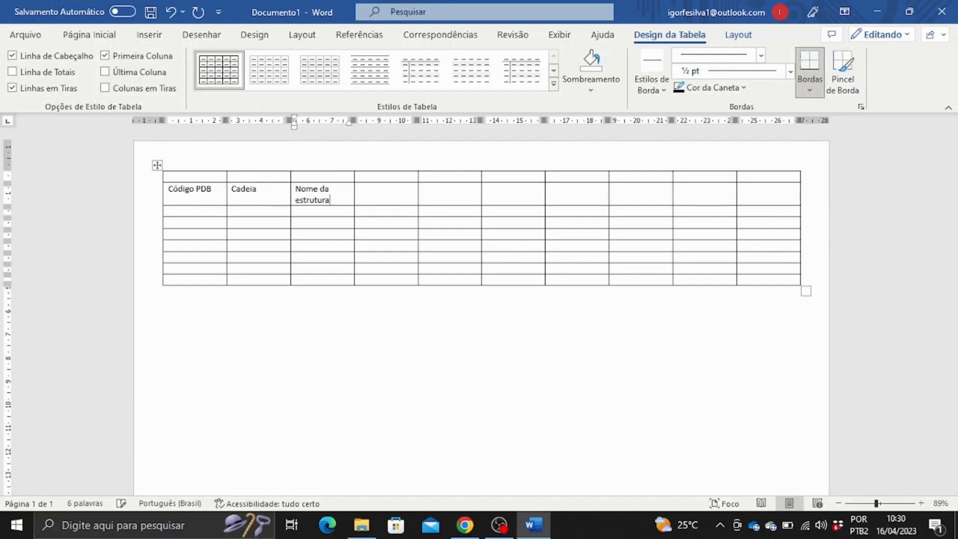
{"action": "left_click", "coordinate": [373, 199]}
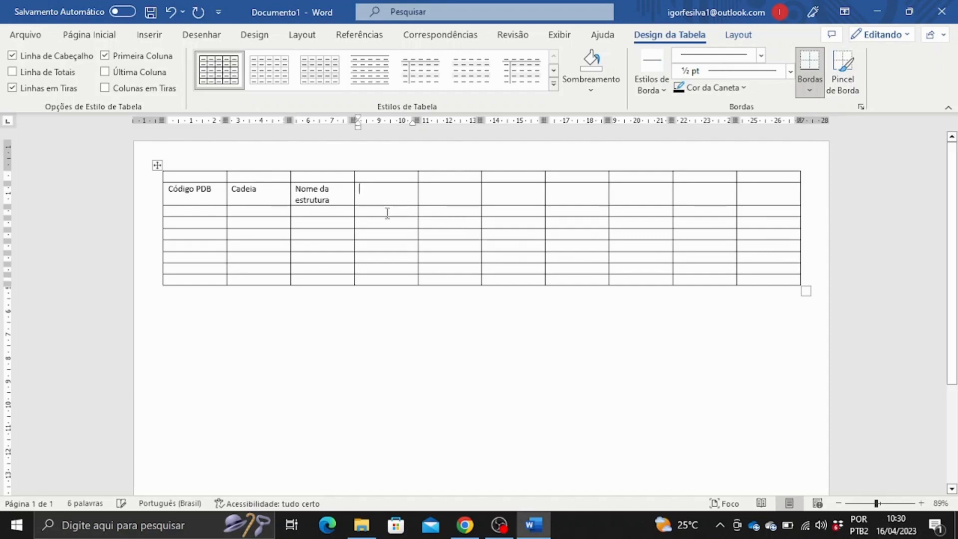
{"action": "type", "text": "Método"}
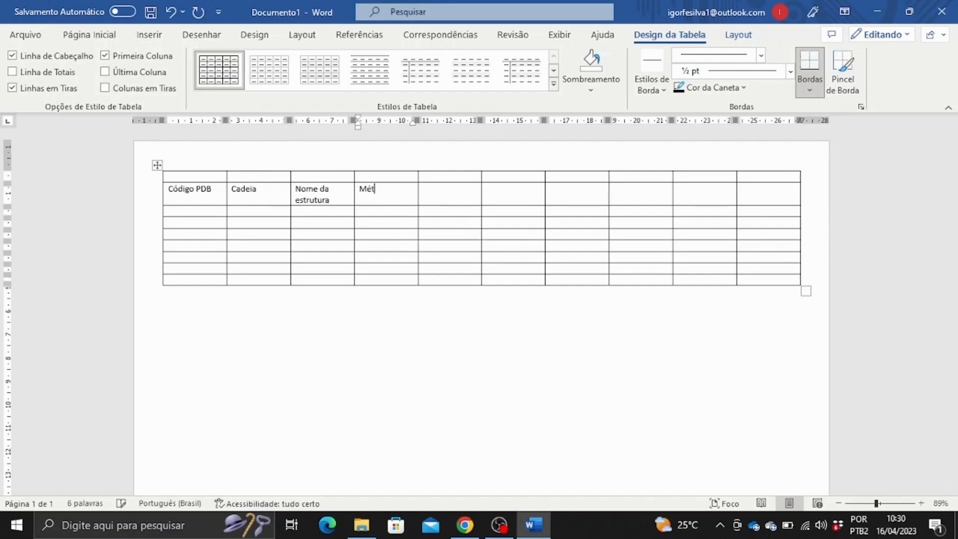
{"action": "left_click", "coordinate": [458, 199]}
{"action": "type", "text": "Resolução"}
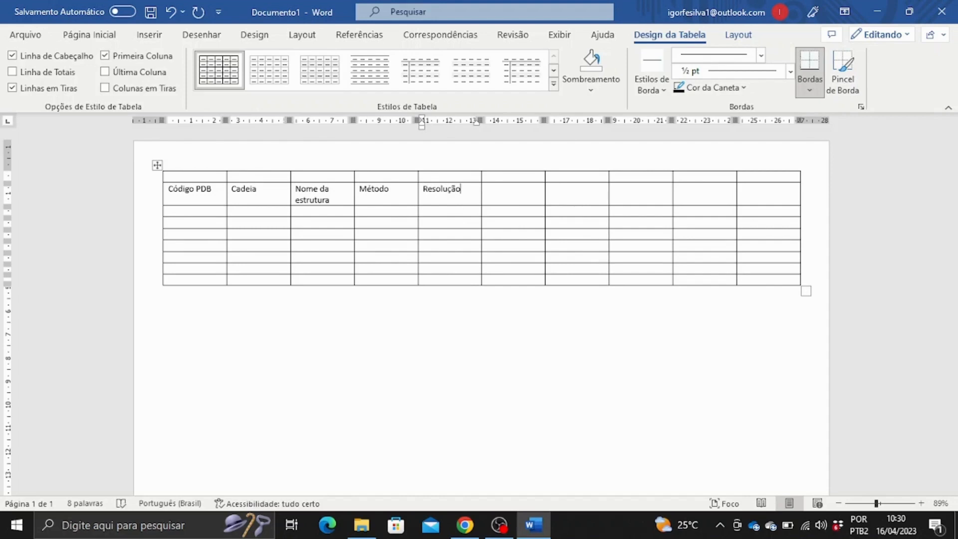
Add the headers E-value, Identidade (%), Cobertura (%), Similaridade and Gaps.
{"action": "key", "text": "Tab"}
{"action": "type", "text": "E-value"}
{"action": "key", "text": "Tab"}
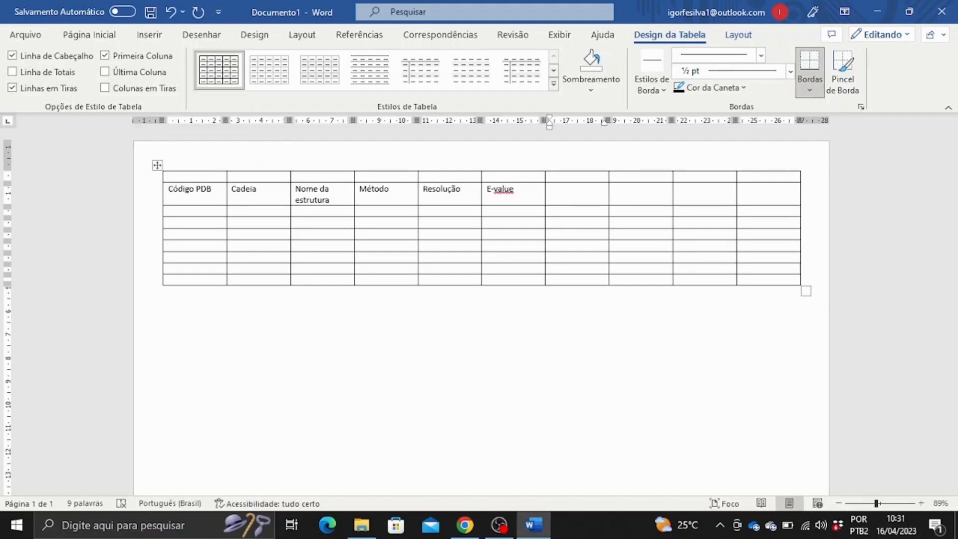
{"action": "type", "text": "Identidade ("}
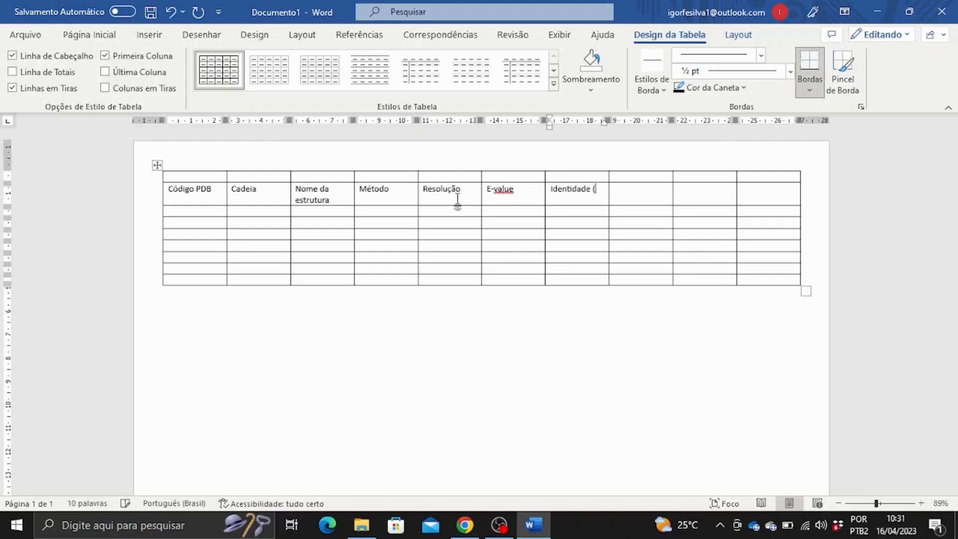
{"action": "type", "text": "%)"}
{"action": "key", "text": "Tab"}
{"action": "type", "text": "Cobertura"}
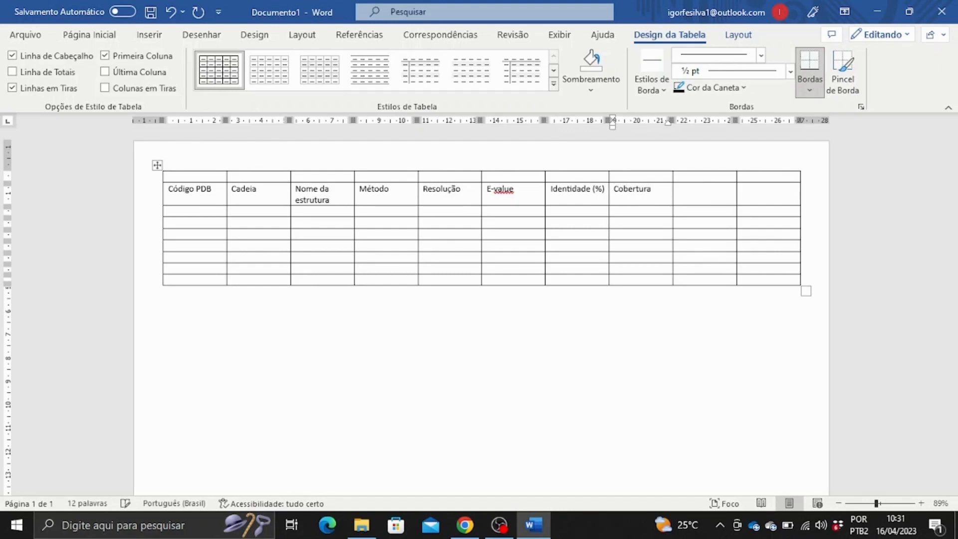
{"action": "type", "text": " (%)"}
{"action": "key", "text": "Tab"}
{"action": "type", "text": "Similaridade"}
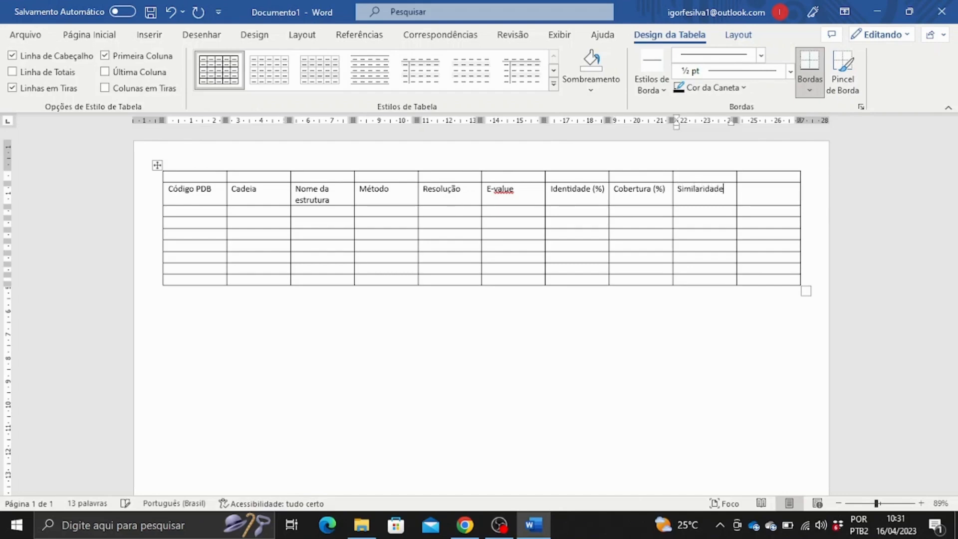
{"action": "key", "text": "Tab"}
{"action": "type", "text": "Gaps"}
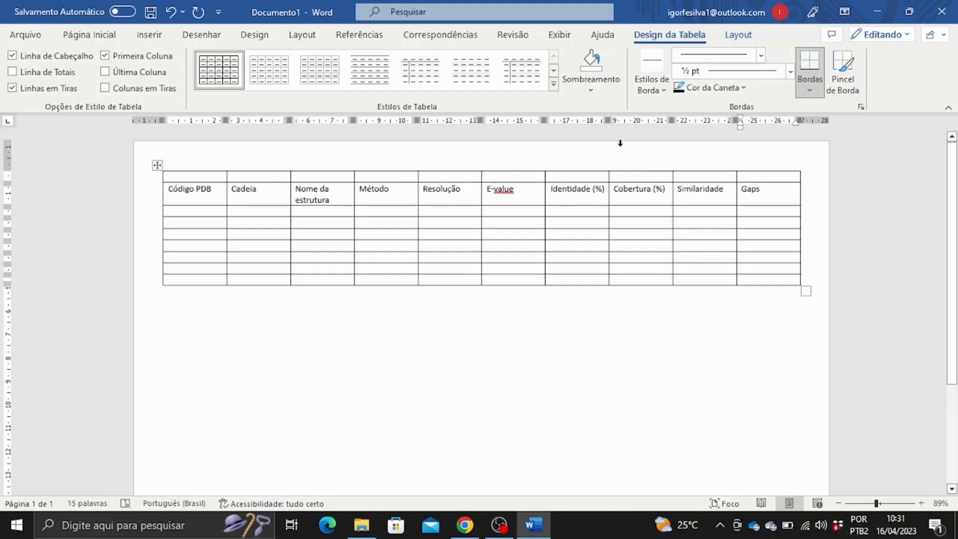
Add an eleventh column after Gaps headed Mutação.
{"action": "left_click", "coordinate": [802, 165]}
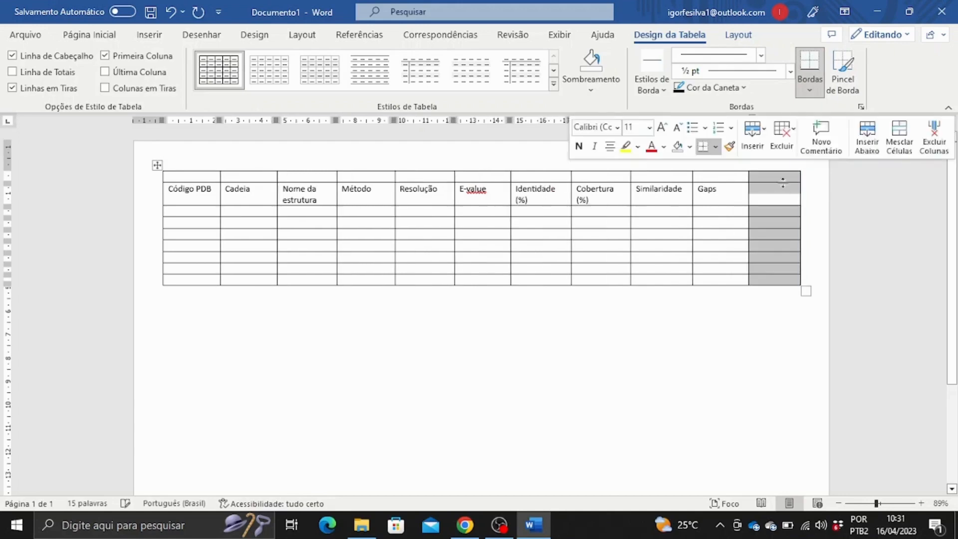
{"action": "left_click", "coordinate": [773, 195]}
{"action": "type", "text": "Mutação"}
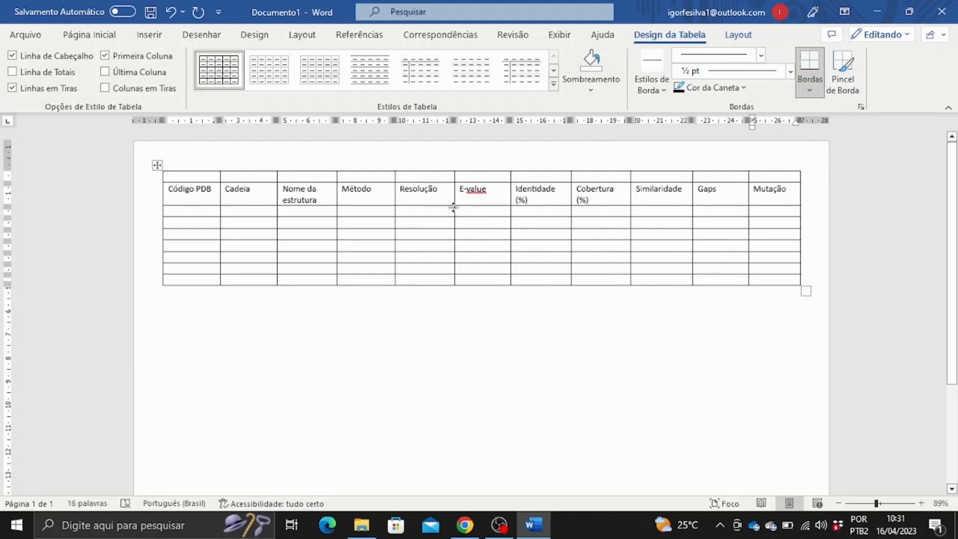
{"action": "left_click", "coordinate": [203, 212]}
Copy the top BLAST hit's description into the first Nome da estrutura cell.
{"action": "left_click", "coordinate": [465, 525]}
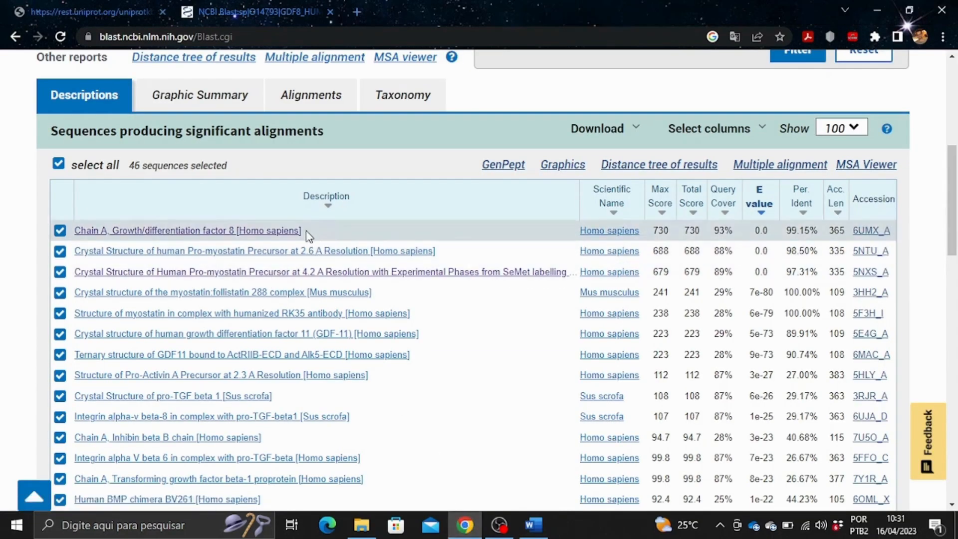
{"action": "left_click_drag", "start_coordinate": [306, 233], "coordinate": [74, 233]}
{"action": "key", "text": "ctrl+c"}
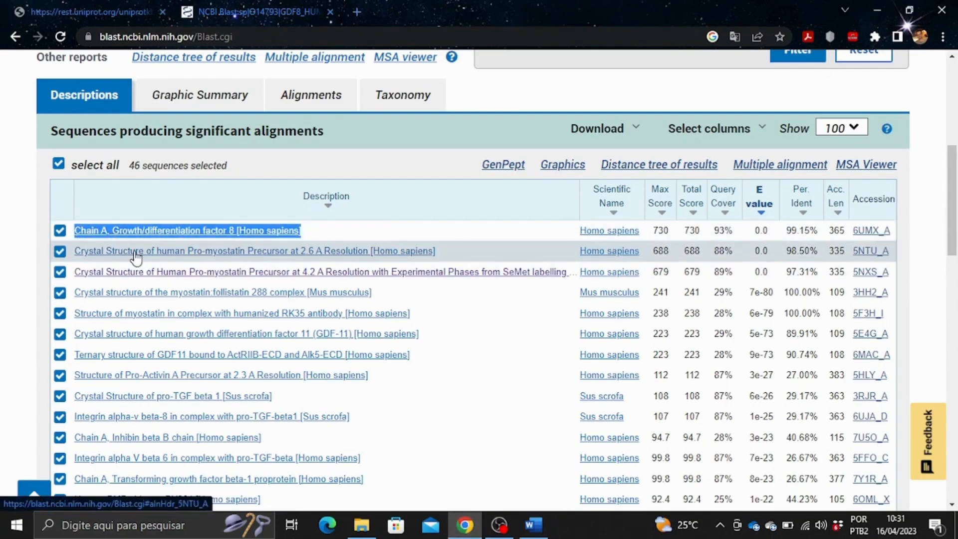
{"action": "left_click", "coordinate": [533, 525]}
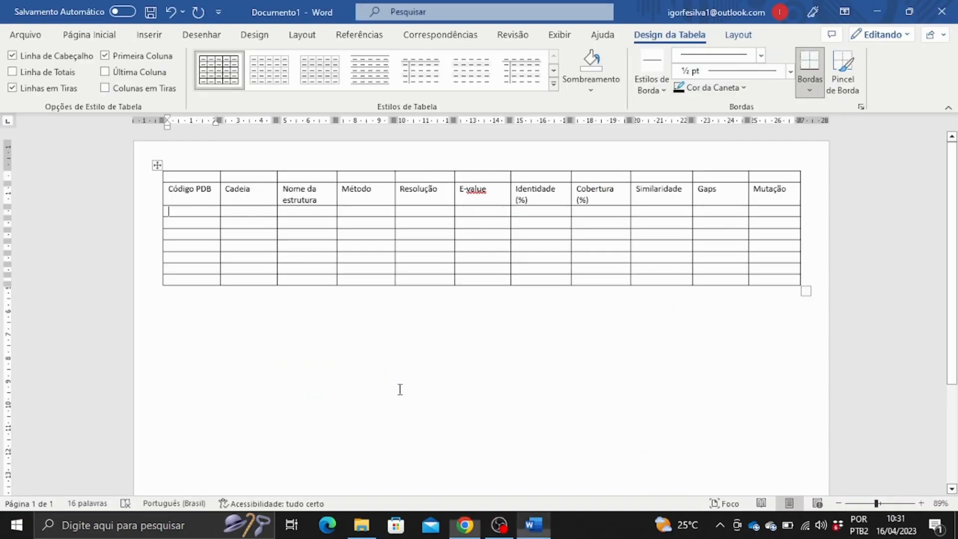
{"action": "left_click", "coordinate": [293, 211]}
{"action": "key", "text": "ctrl+v"}
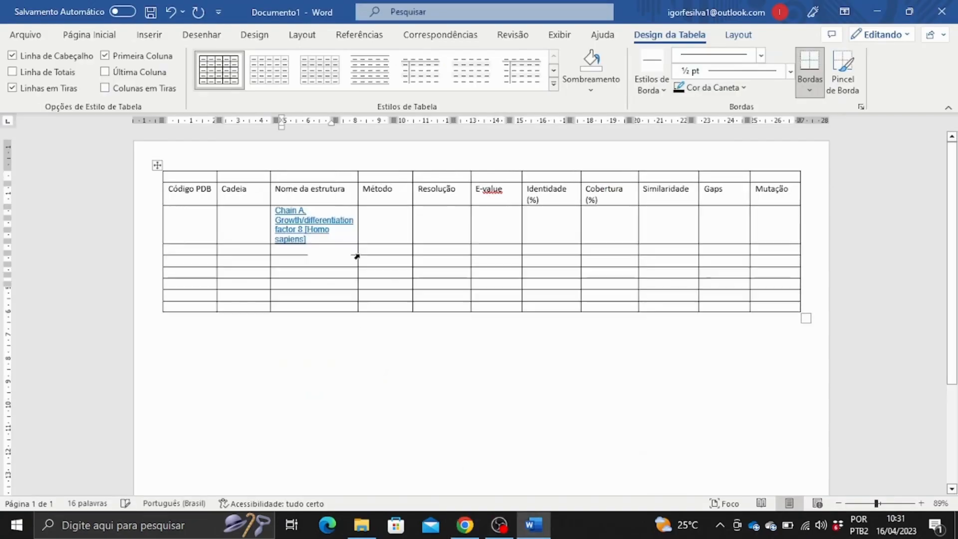
Enter code 6UMX in Código PDB and move chain A into Cadeia.
{"action": "left_click", "coordinate": [465, 525]}
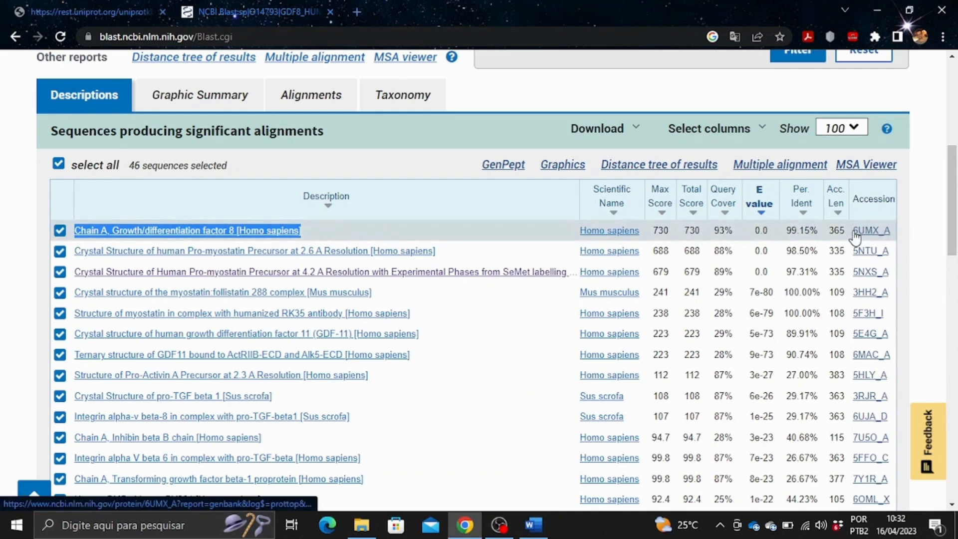
{"action": "left_click_drag", "start_coordinate": [855, 234], "coordinate": [891, 237]}
{"action": "key", "text": "ctrl+c"}
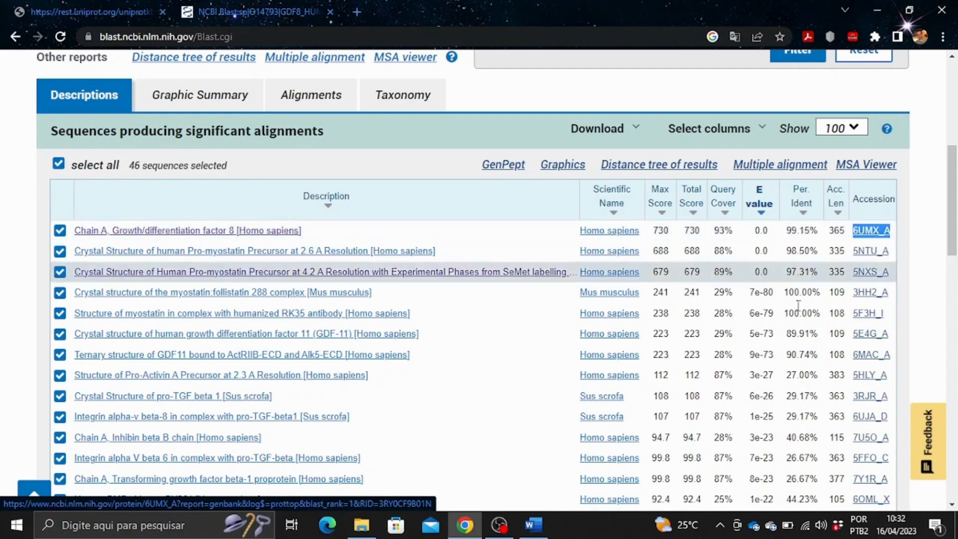
{"action": "left_click", "coordinate": [534, 525]}
{"action": "left_click", "coordinate": [200, 216]}
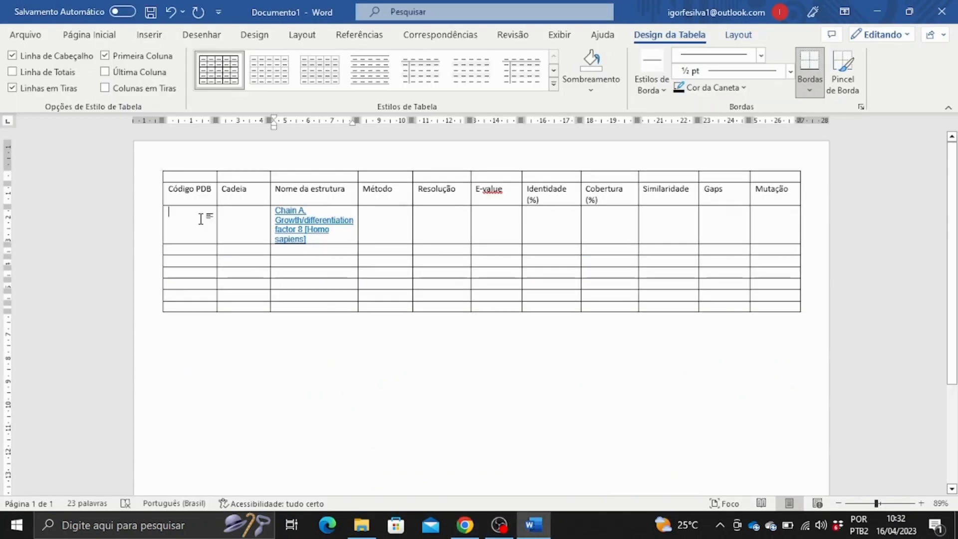
{"action": "key", "text": "ctrl+v"}
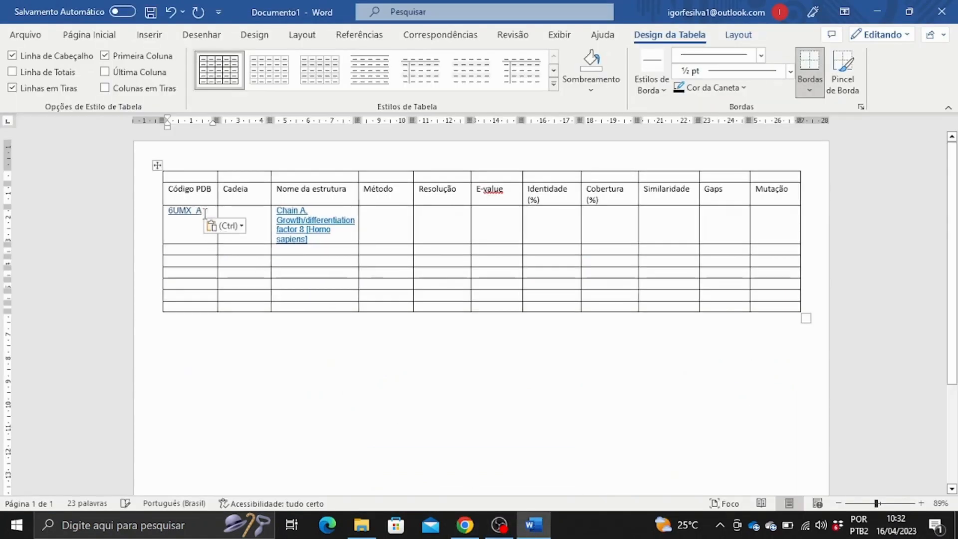
{"action": "left_click_drag", "start_coordinate": [200, 212], "coordinate": [198, 216]}
{"action": "key", "text": "ctrl+x"}
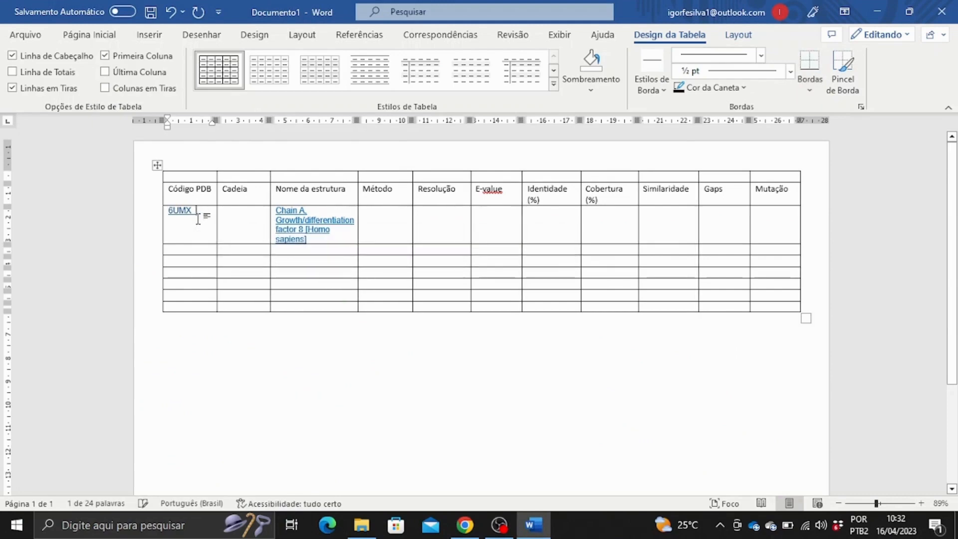
{"action": "key", "text": "BackSpace"}
{"action": "key", "text": "BackSpace"}
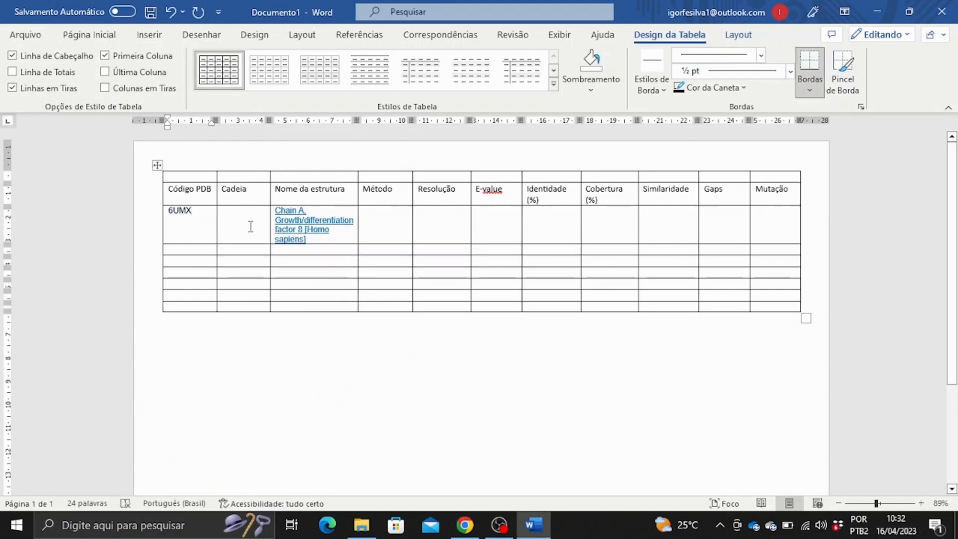
{"action": "left_click", "coordinate": [250, 226]}
{"action": "key", "text": "ctrl+v"}
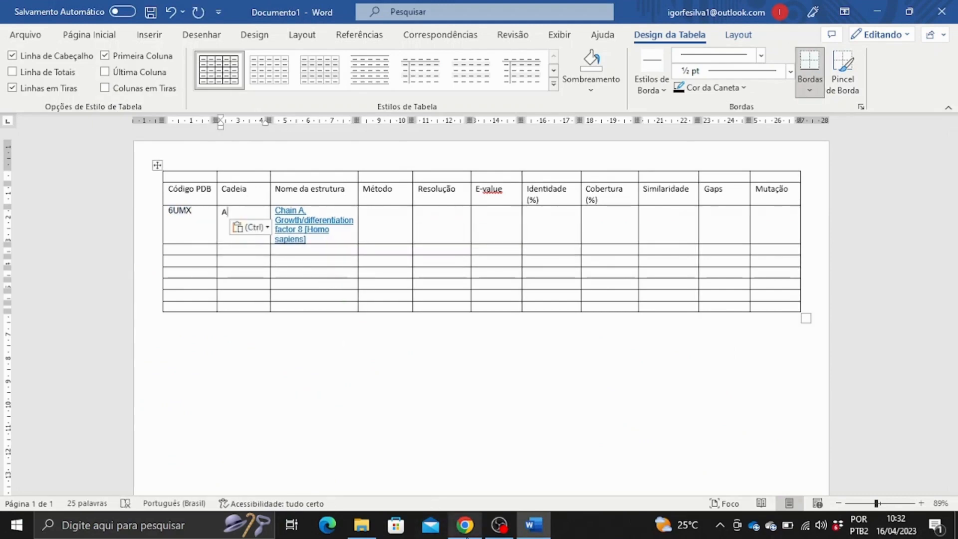
{"action": "left_click", "coordinate": [466, 534]}
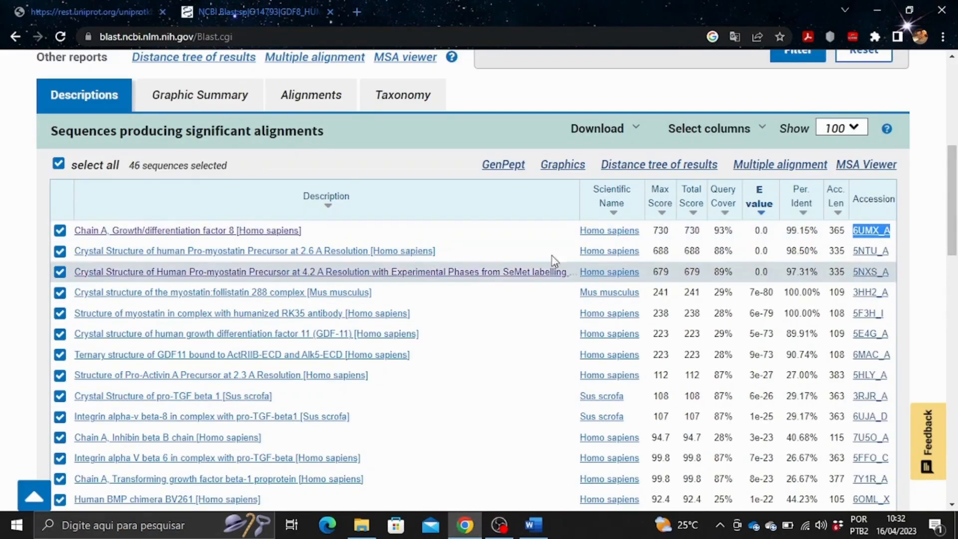
Search RCSB PDB in a new tab and open the 6UMX structure page.
{"action": "left_click", "coordinate": [358, 8]}
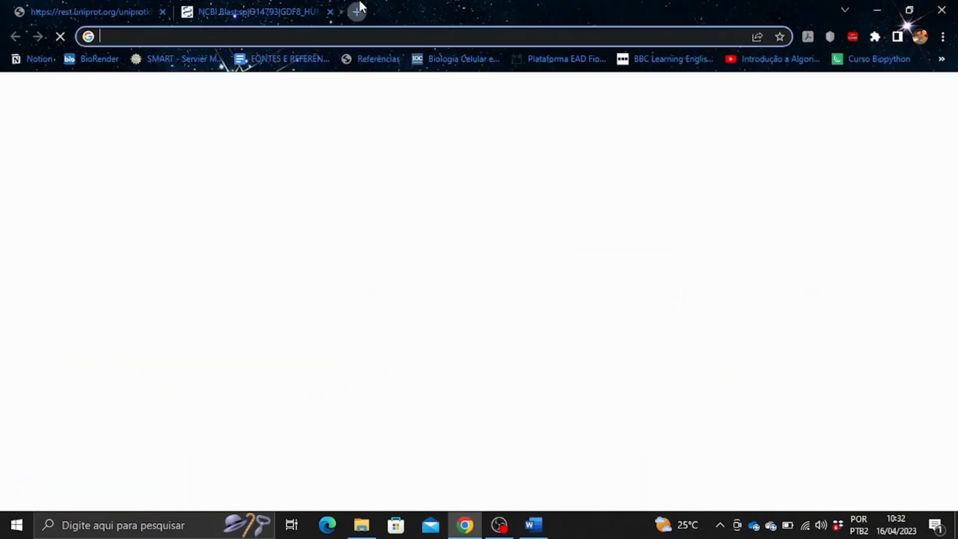
{"action": "type", "text": "rcsb"}
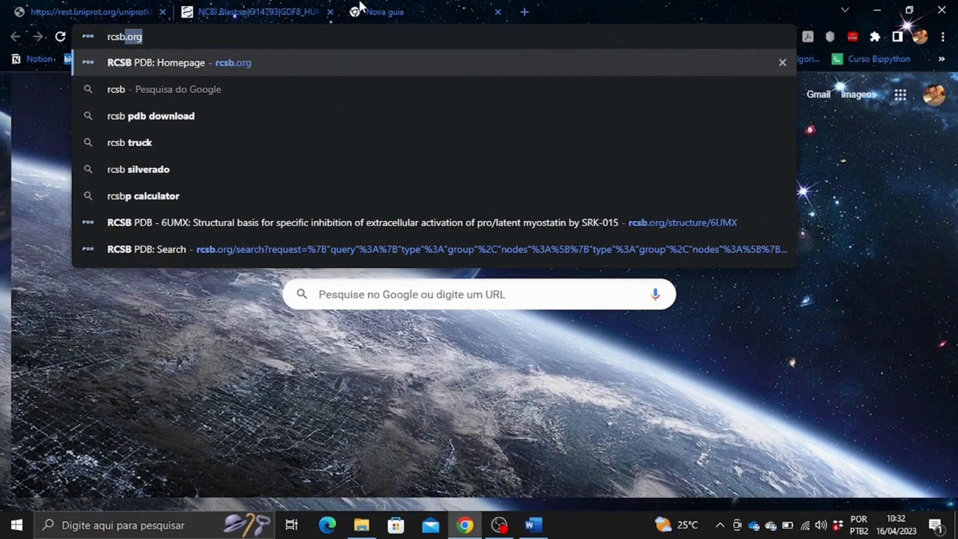
{"action": "key", "text": "Return"}
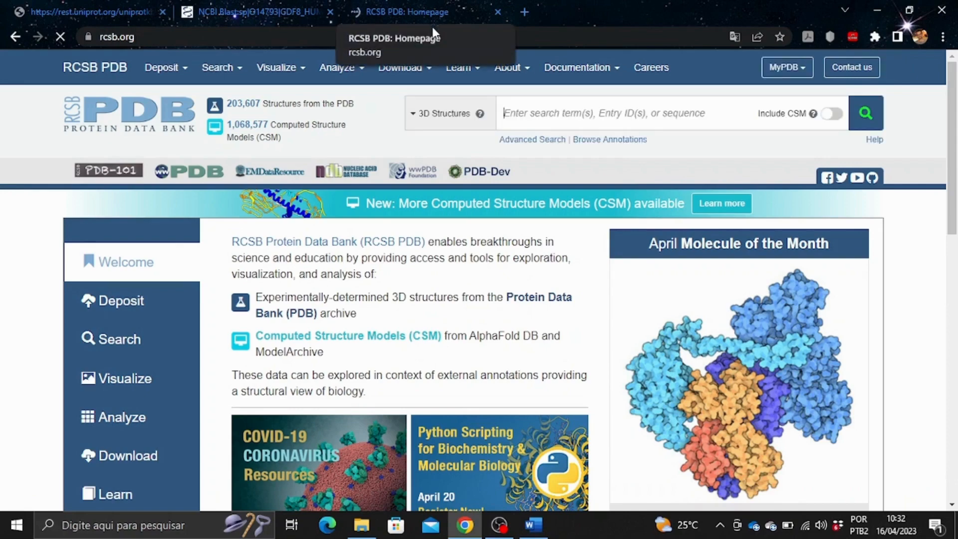
{"action": "left_click", "coordinate": [267, 10]}
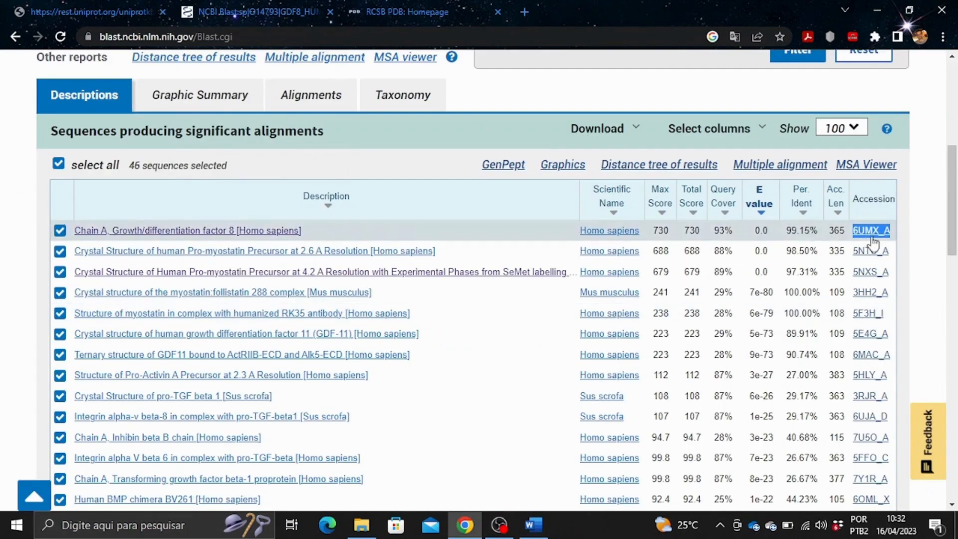
{"action": "left_click", "coordinate": [451, 10]}
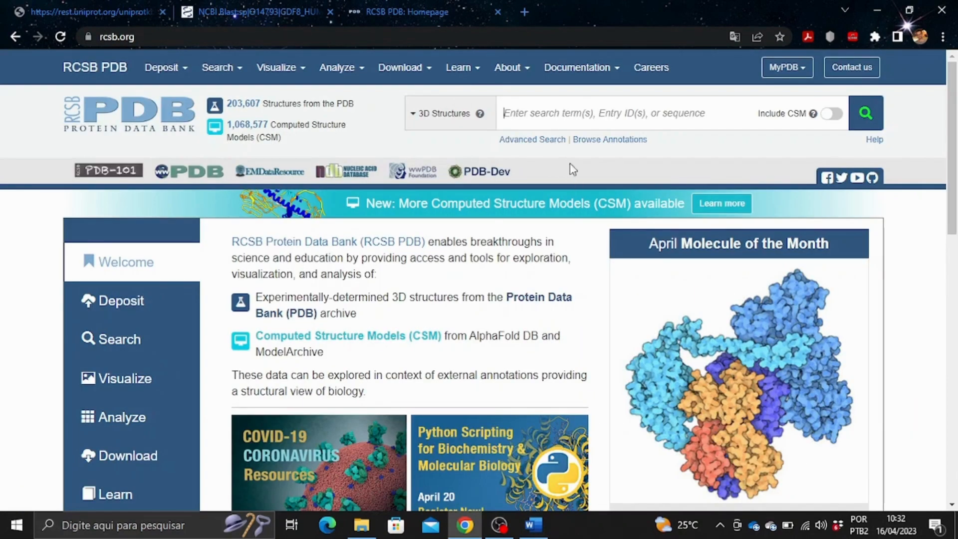
{"action": "type", "text": "A"}
{"action": "left_click_drag", "start_coordinate": [566, 120], "coordinate": [486, 125]}
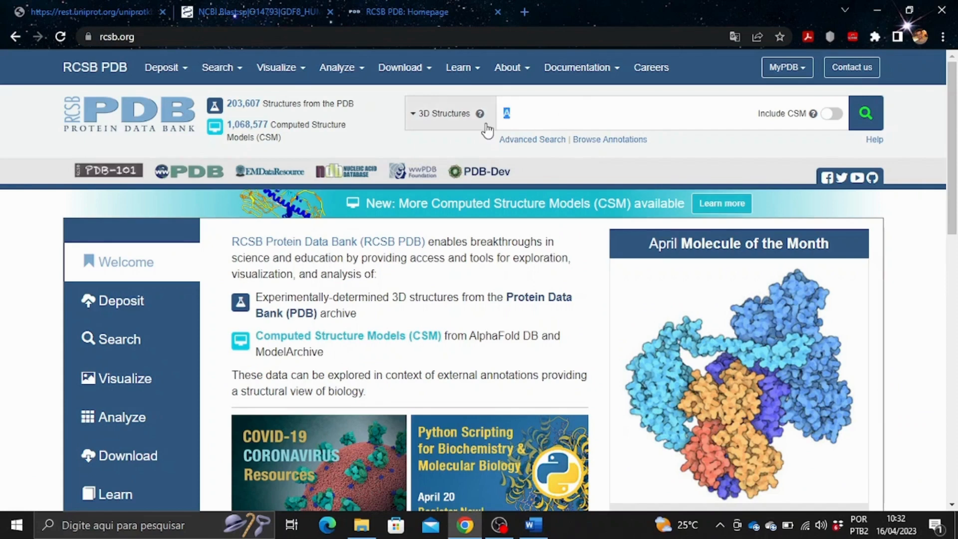
{"action": "type", "text": "5NTU"}
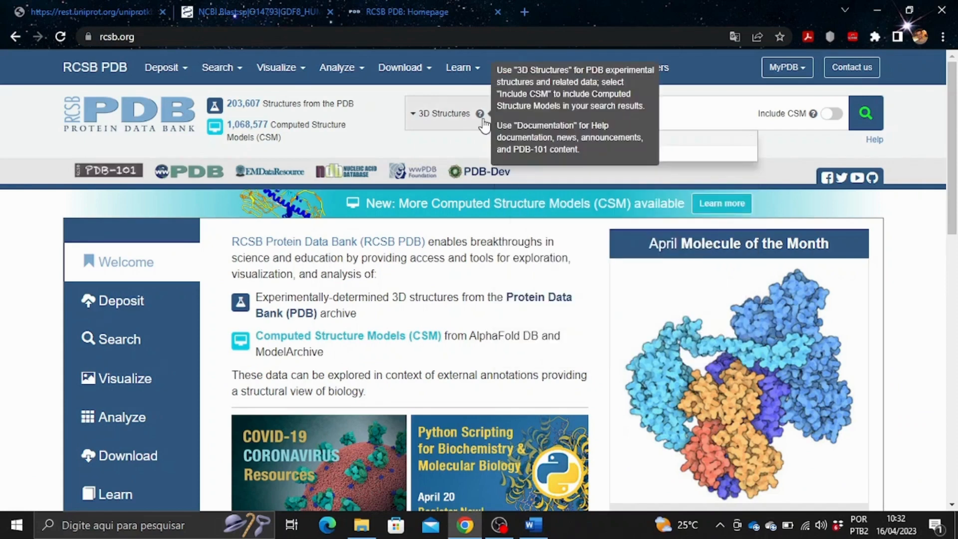
{"action": "key", "text": "Return"}
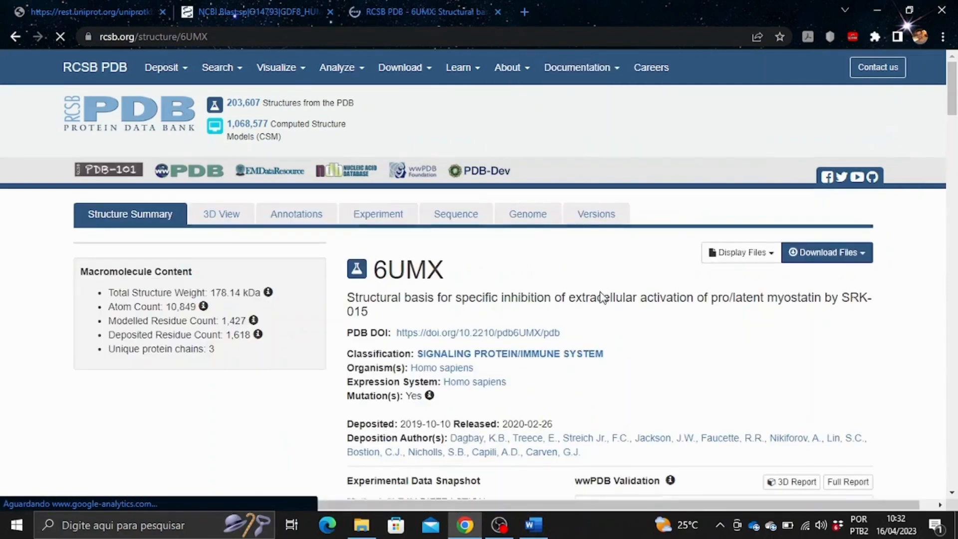
Copy the 2.79 Å resolution value from the 6UMX page.
{"action": "scroll", "coordinate": [602, 300], "scroll_direction": "down", "scroll_amount": 2}
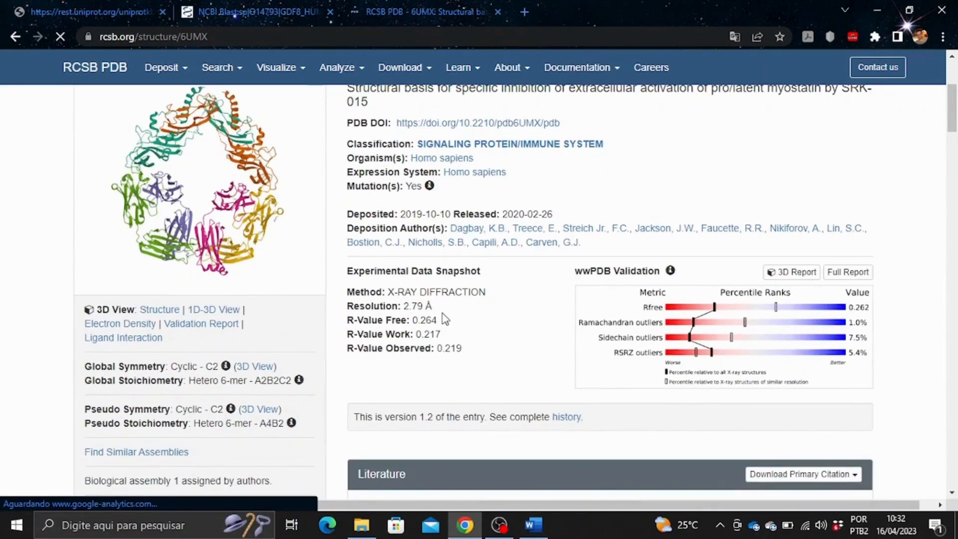
{"action": "left_click_drag", "start_coordinate": [433, 305], "coordinate": [404, 306]}
{"action": "right_click", "coordinate": [424, 306]}
{"action": "left_click", "coordinate": [445, 316]}
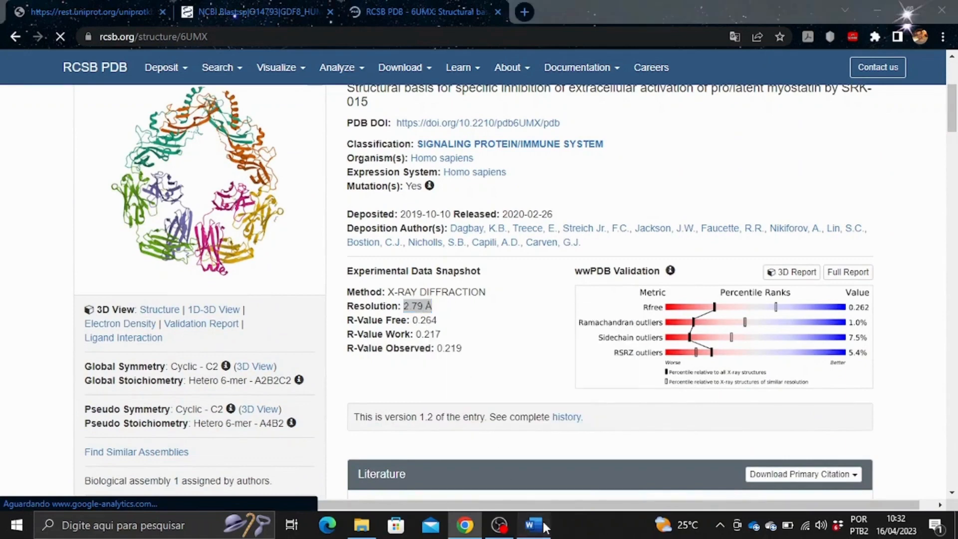
{"action": "left_click", "coordinate": [537, 524]}
Paste 2.79 Å into the 6UMX row's Resolução cell.
{"action": "left_click", "coordinate": [442, 225]}
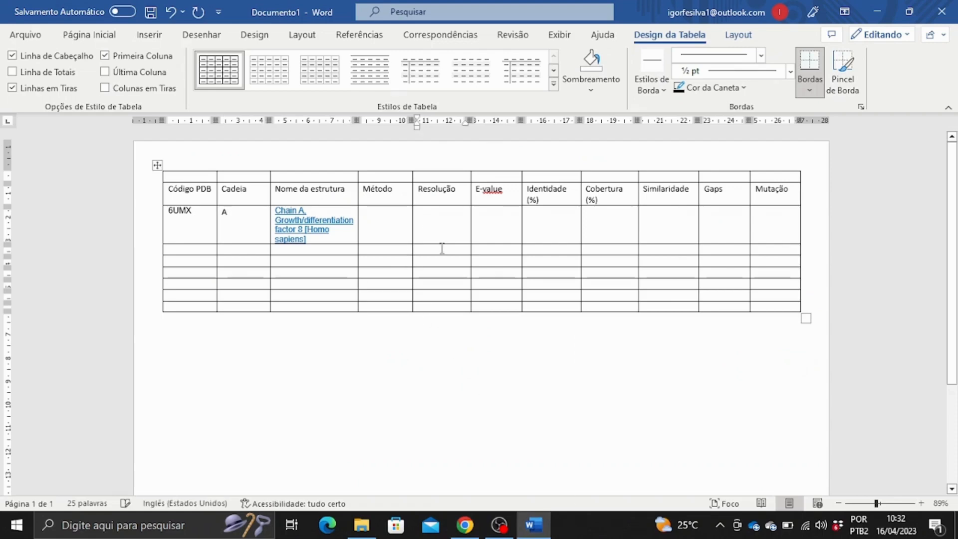
{"action": "key", "text": "ctrl+v"}
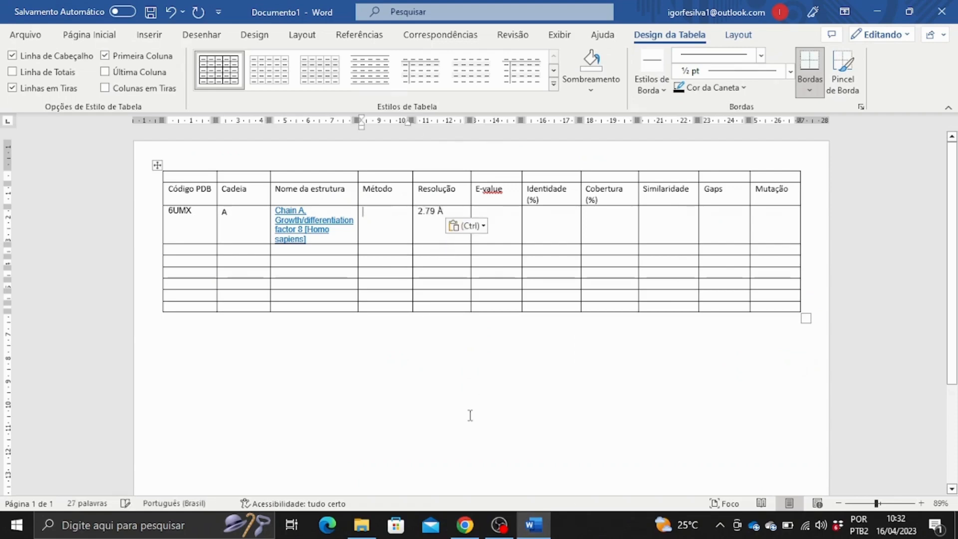
{"action": "left_click", "coordinate": [467, 524]}
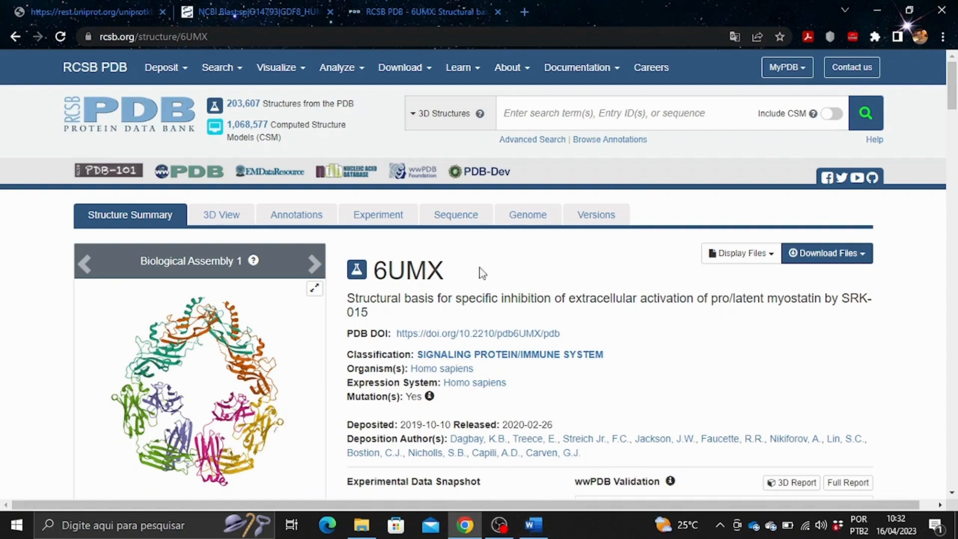
{"action": "scroll", "coordinate": [519, 350], "scroll_direction": "down", "scroll_amount": 5}
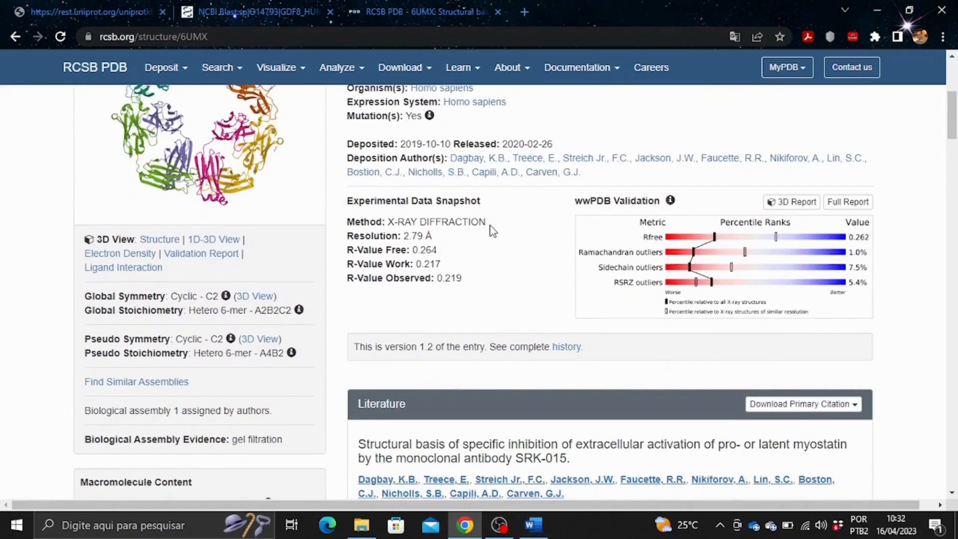
{"action": "left_click", "coordinate": [534, 524]}
Enter Difração de raio X as the 6UMX method.
{"action": "type", "text": "Dif"}
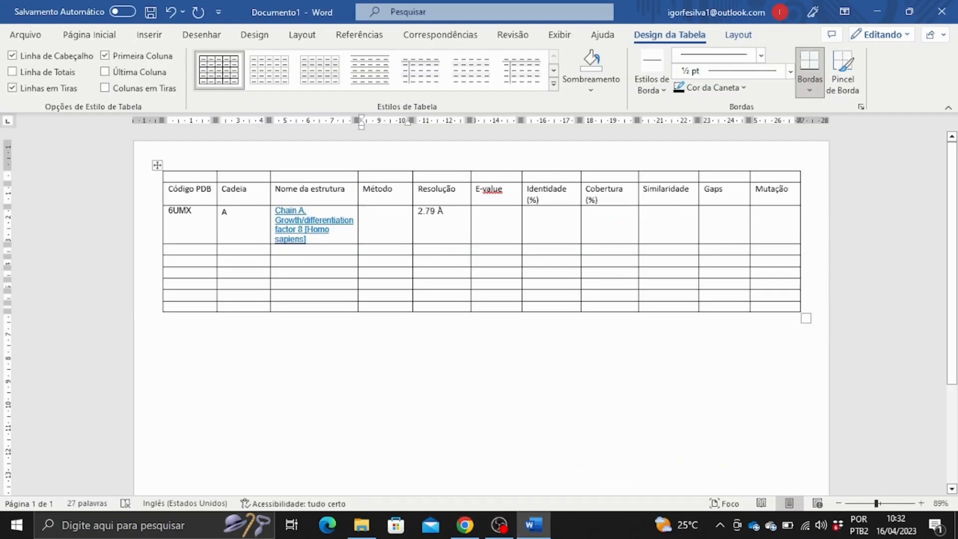
{"action": "type", "text": "ra"}
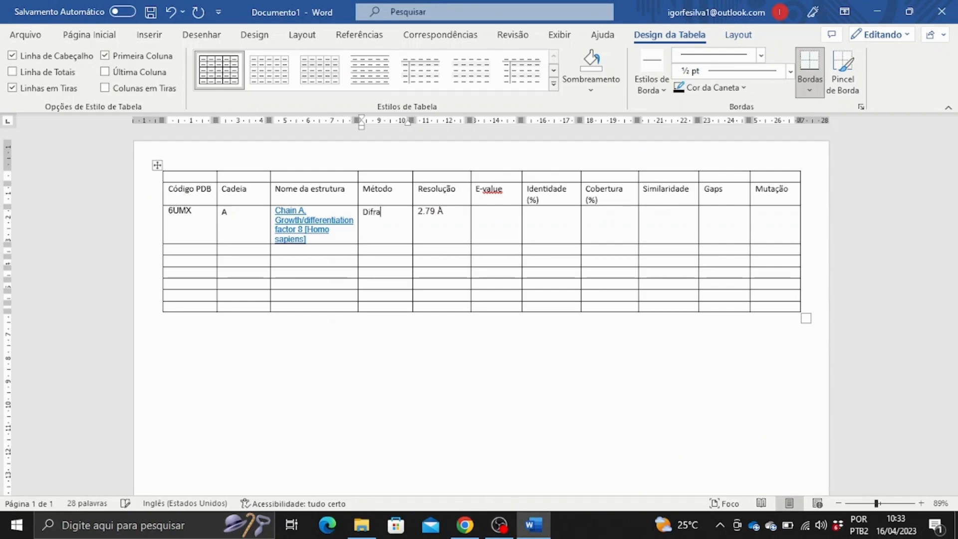
{"action": "type", "text": "ção de raio X"}
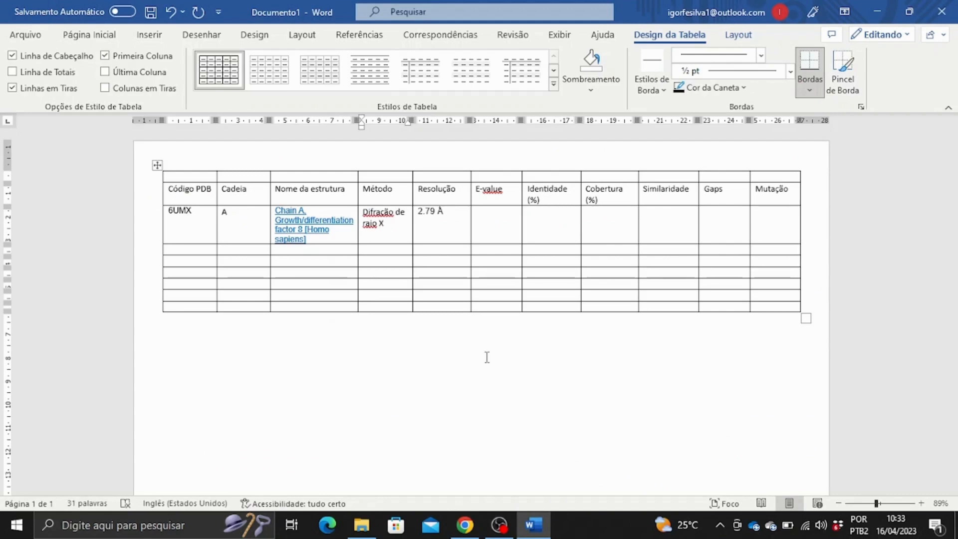
{"action": "left_click", "coordinate": [493, 228]}
{"action": "left_click", "coordinate": [465, 525]}
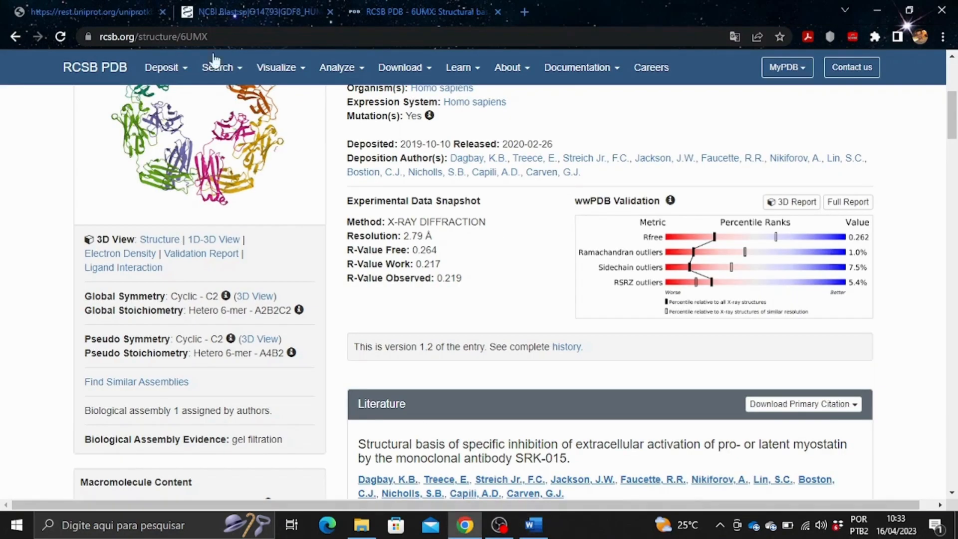
{"action": "left_click", "coordinate": [90, 11]}
{"action": "left_click", "coordinate": [231, 6]}
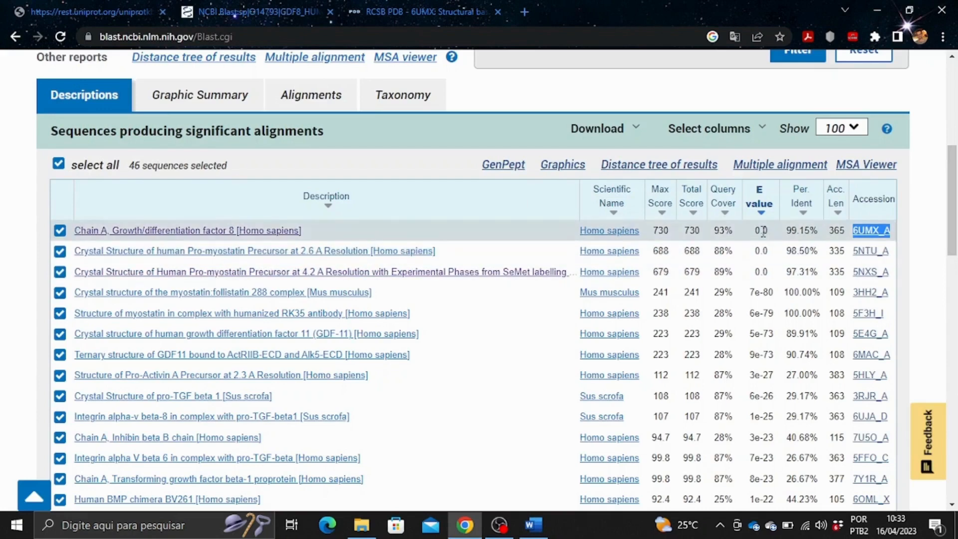
Put the top hit's E value 0.0 into the E-value cell.
{"action": "double_click", "coordinate": [764, 230]}
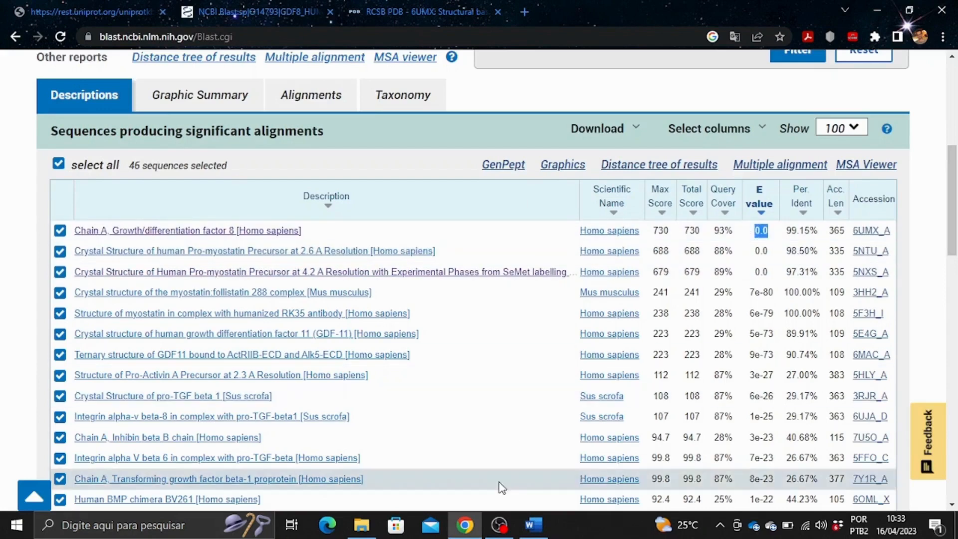
{"action": "left_click", "coordinate": [549, 533]}
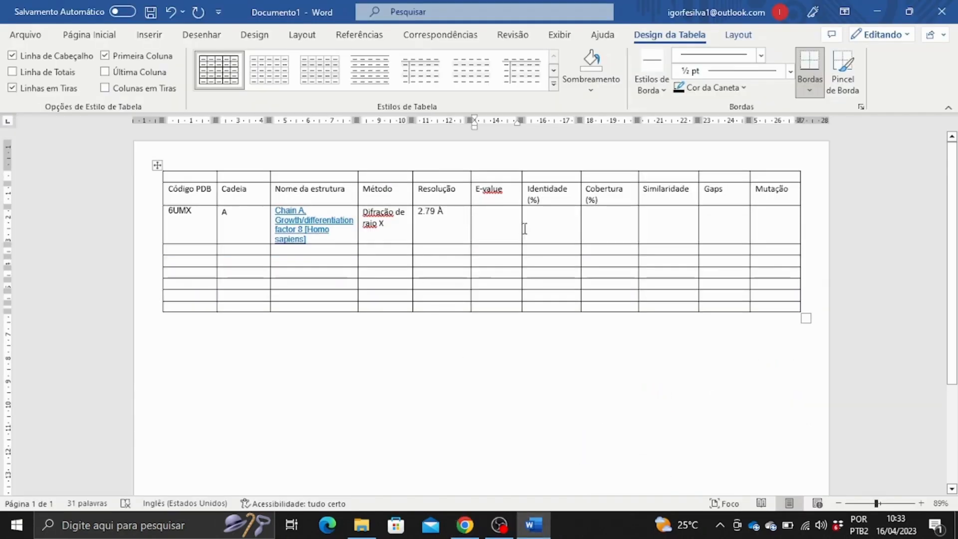
{"action": "key", "text": "ctrl+v"}
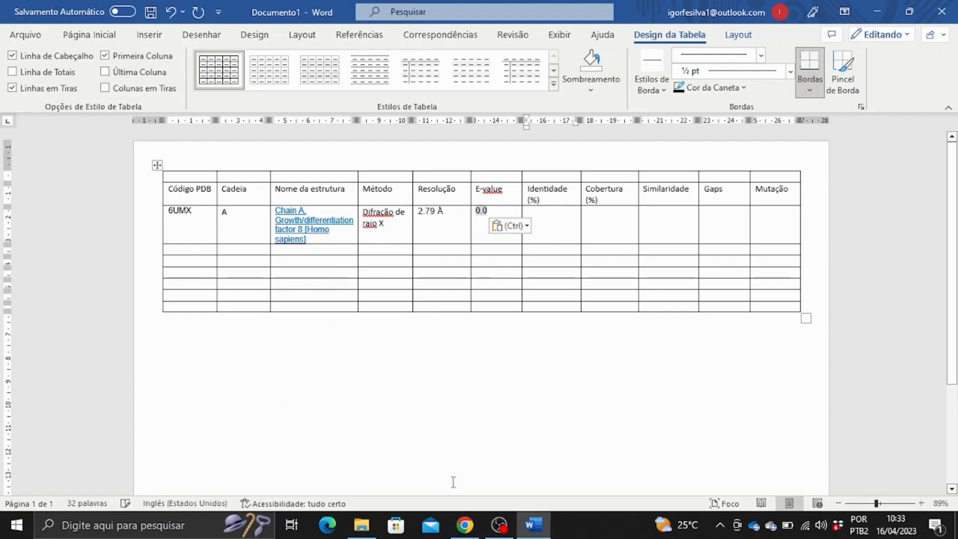
{"action": "left_click", "coordinate": [464, 525]}
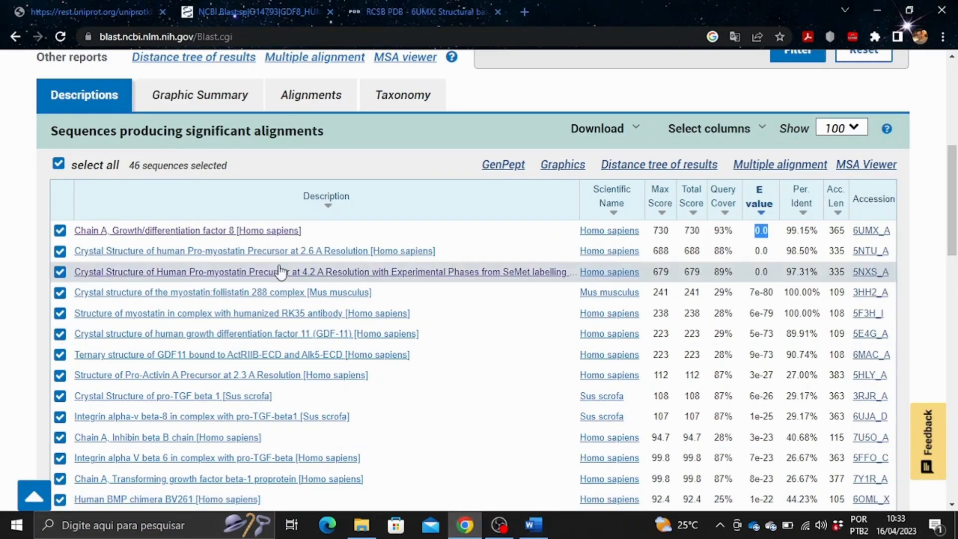
Review the 6UMX_A alignment: identities 349/352 (99%) and 93% query cover.
{"action": "left_click", "coordinate": [251, 232]}
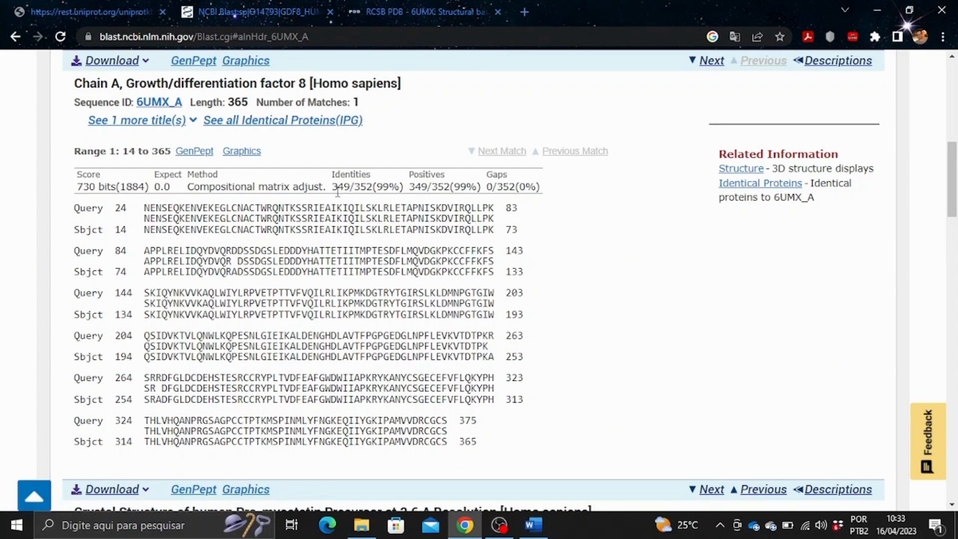
{"action": "left_click_drag", "start_coordinate": [332, 187], "coordinate": [408, 191]}
{"action": "key", "text": "ctrl+c"}
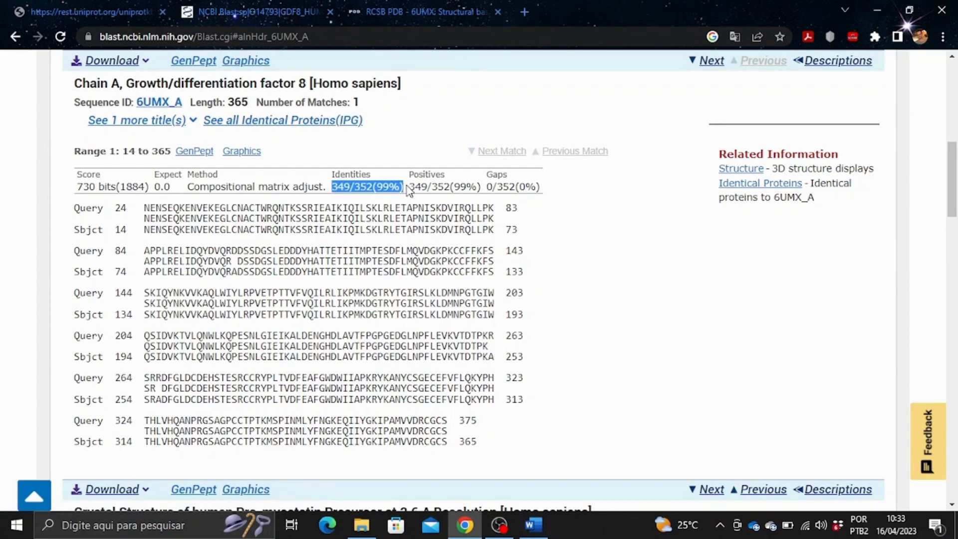
{"action": "left_click", "coordinate": [390, 208]}
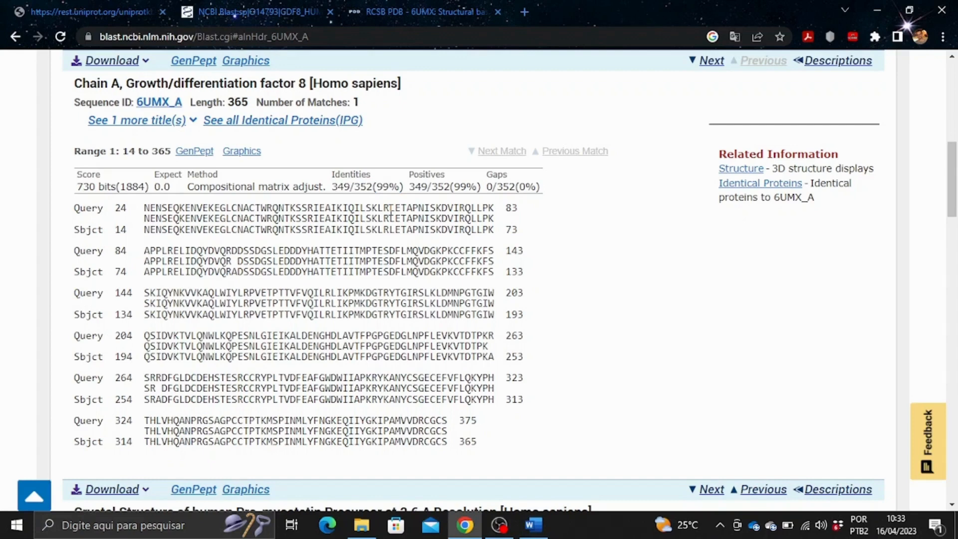
{"action": "scroll", "coordinate": [397, 209], "scroll_direction": "up", "scroll_amount": 3}
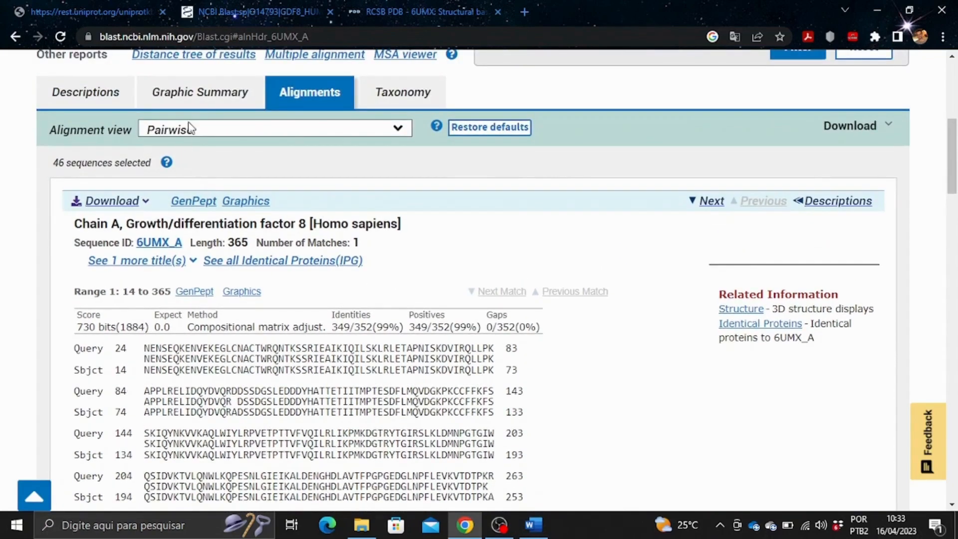
{"action": "left_click", "coordinate": [202, 94]}
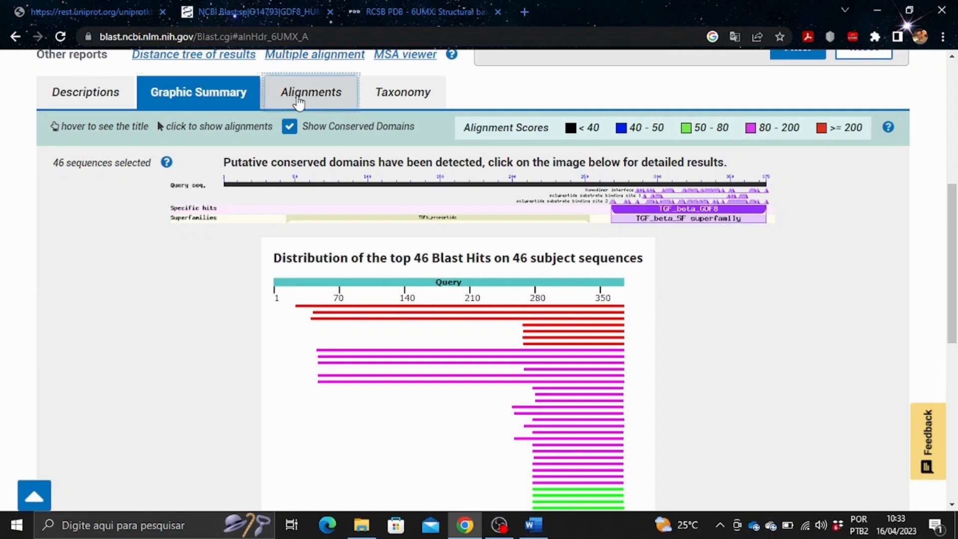
{"action": "left_click", "coordinate": [294, 94]}
{"action": "scroll", "coordinate": [438, 322], "scroll_direction": "down", "scroll_amount": 1}
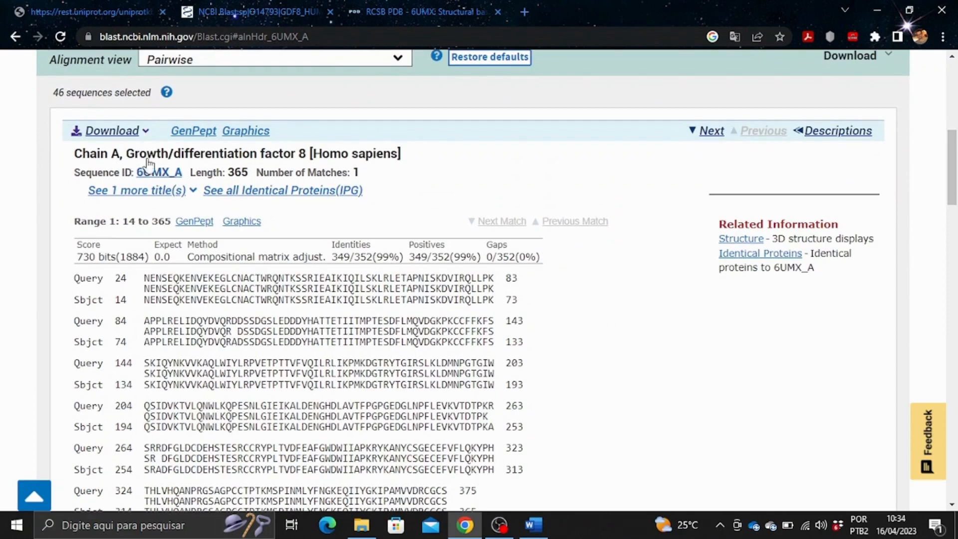
{"action": "scroll", "coordinate": [363, 238], "scroll_direction": "up", "scroll_amount": 2}
{"action": "left_click", "coordinate": [93, 165]}
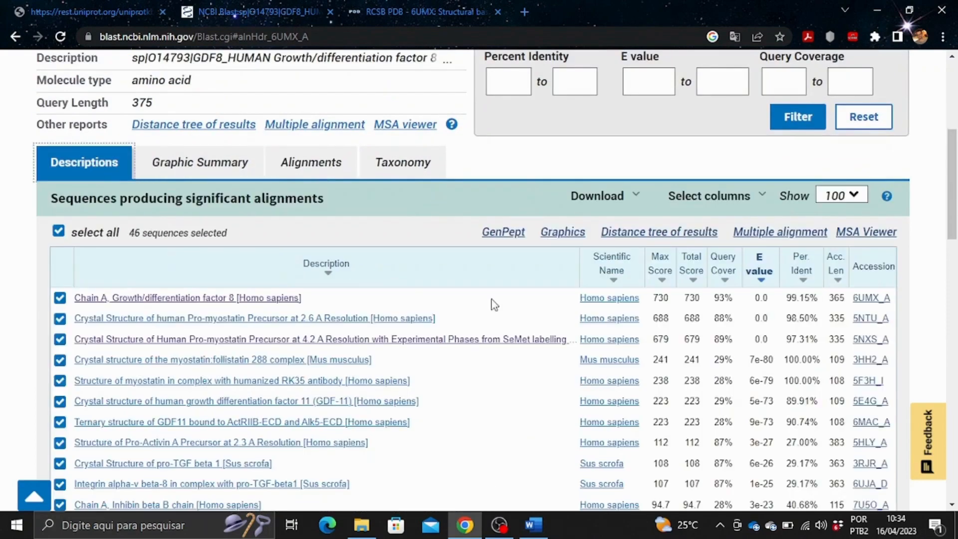
{"action": "left_click_drag", "start_coordinate": [719, 298], "coordinate": [725, 298]}
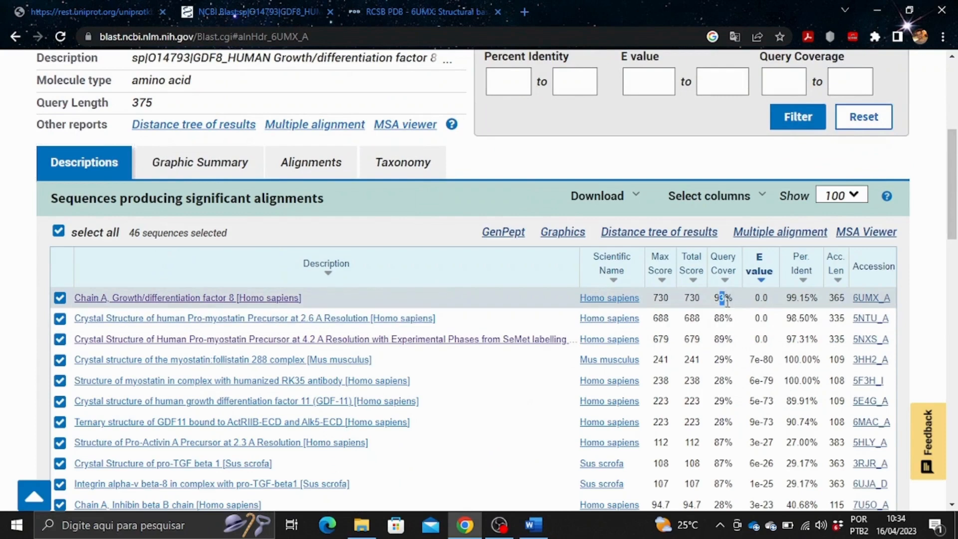
{"action": "left_click", "coordinate": [713, 296]}
{"action": "left_click", "coordinate": [168, 163]}
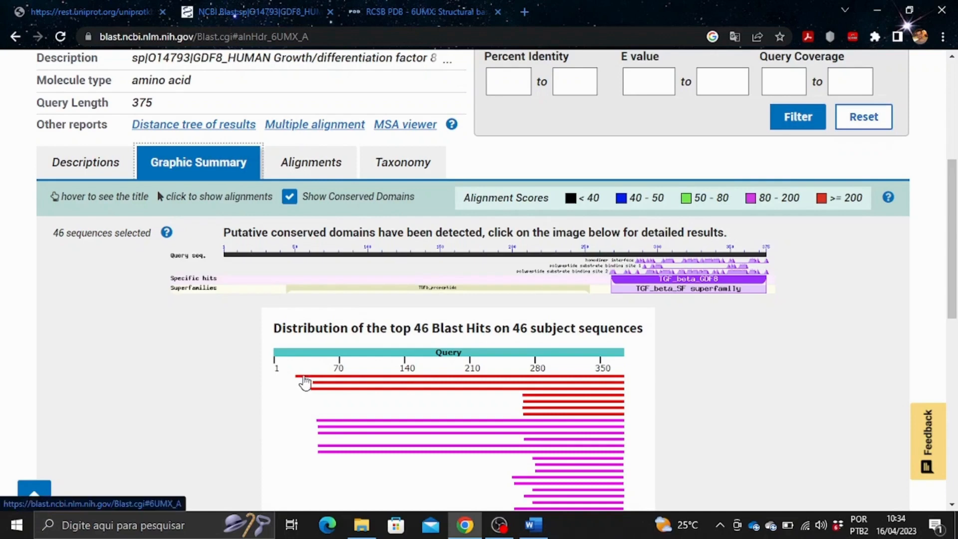
{"action": "left_click", "coordinate": [88, 161]}
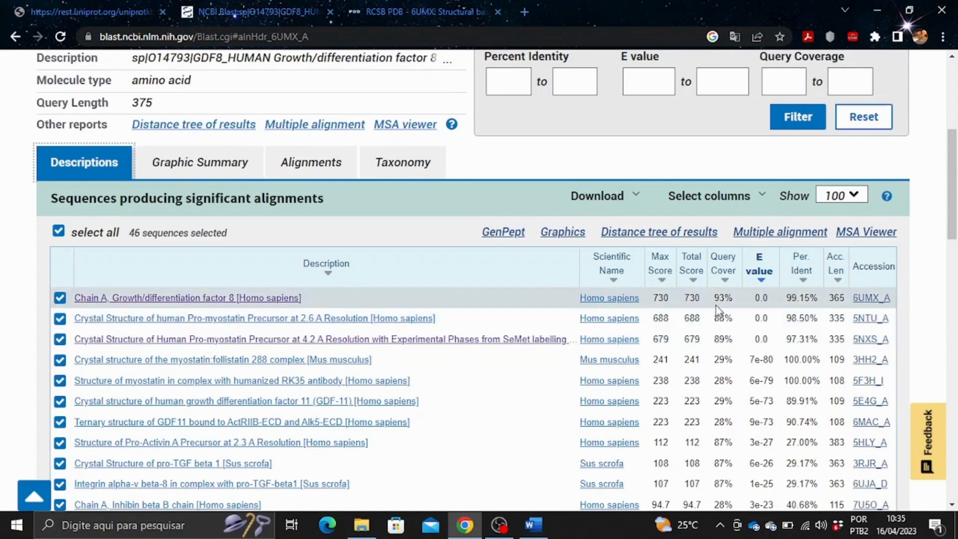
{"action": "left_click", "coordinate": [534, 525]}
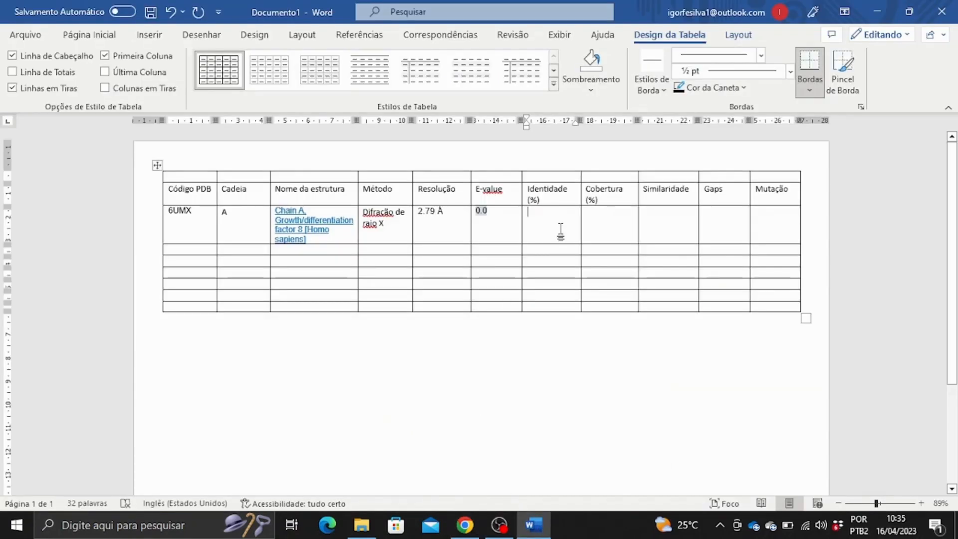
Fill Identidade with 349/352(99%) and Cobertura with 93% for 6UMX.
{"action": "key", "text": "ctrl+v"}
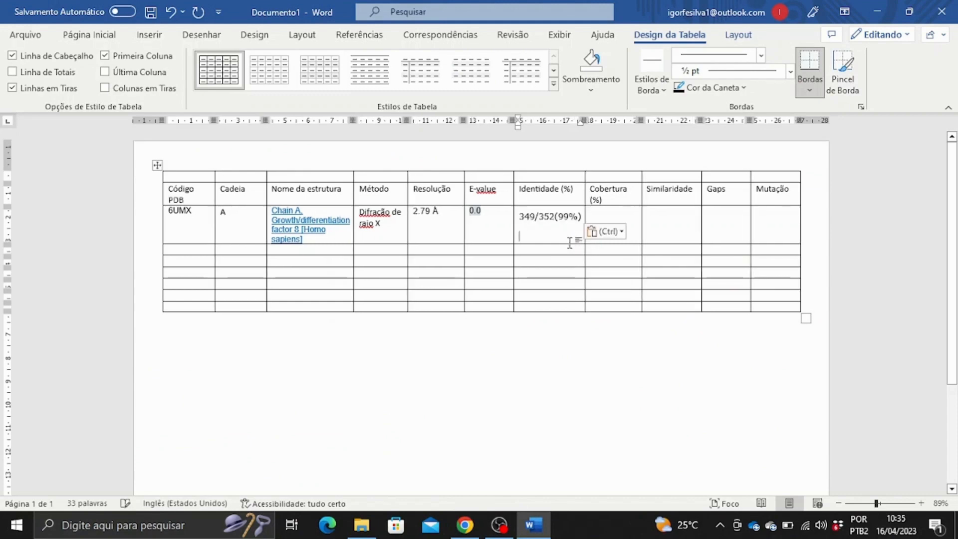
{"action": "key", "text": "Tab"}
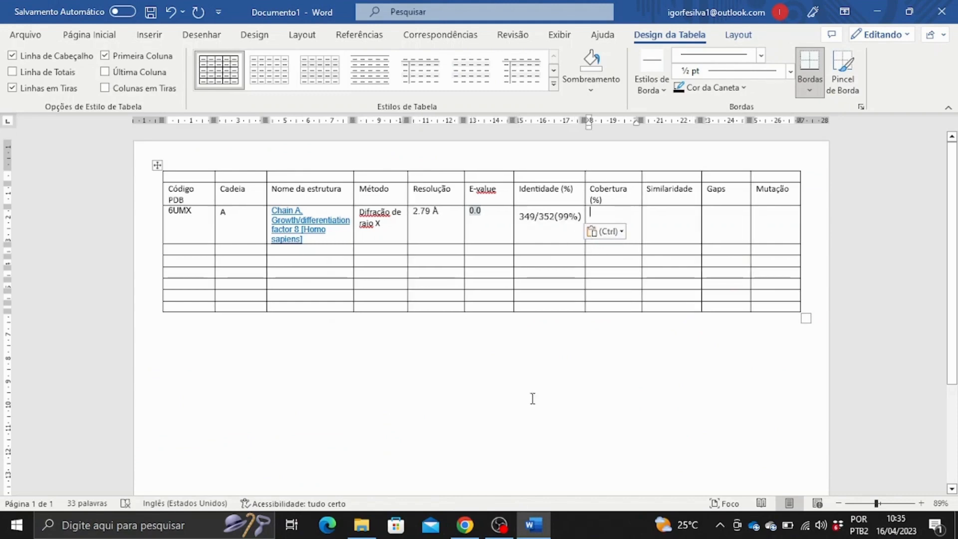
{"action": "left_click", "coordinate": [466, 535]}
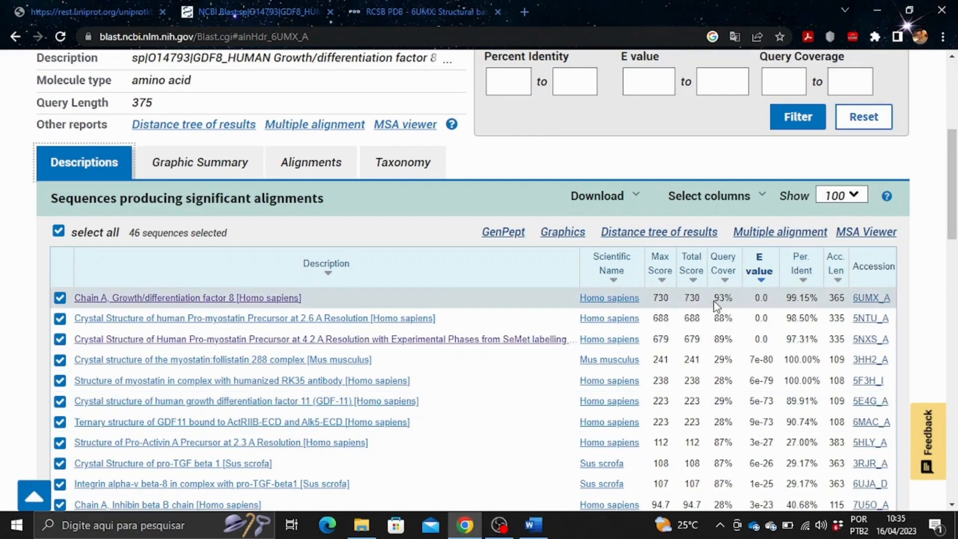
{"action": "left_click_drag", "start_coordinate": [713, 298], "coordinate": [735, 298]}
{"action": "key", "text": "ctrl+c"}
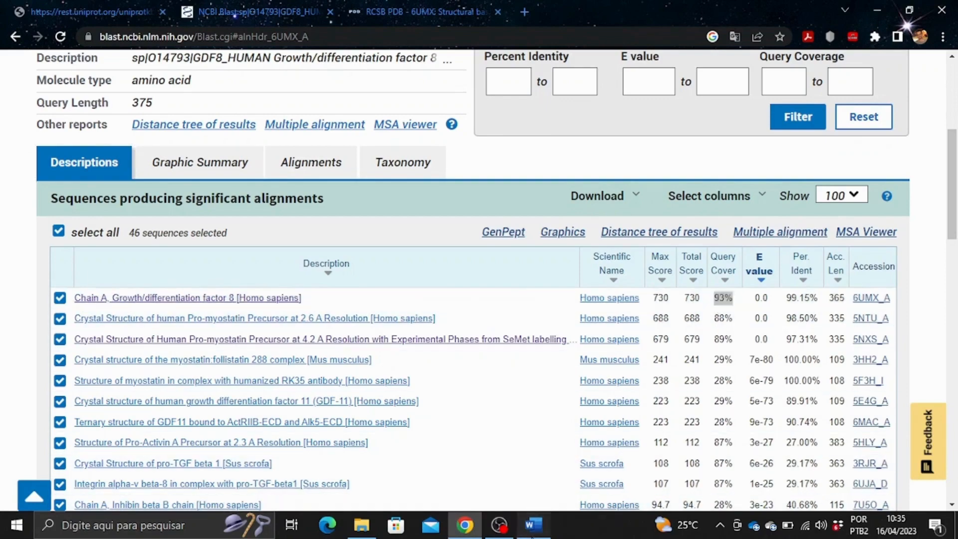
{"action": "left_click", "coordinate": [532, 525]}
{"action": "key", "text": "ctrl+v"}
{"action": "key", "text": "Tab"}
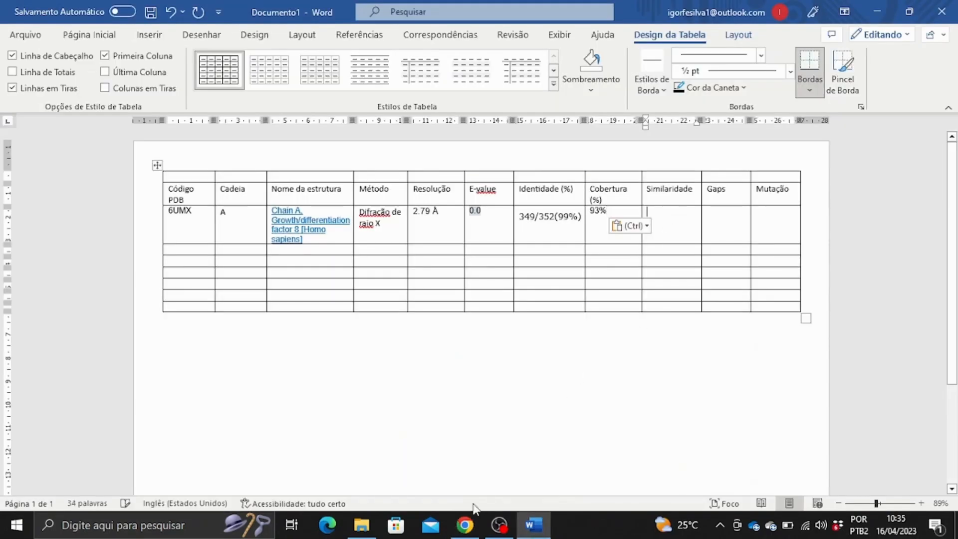
Show the 6UMX_A pairwise alignment and select its score and identity values.
{"action": "left_click", "coordinate": [465, 524]}
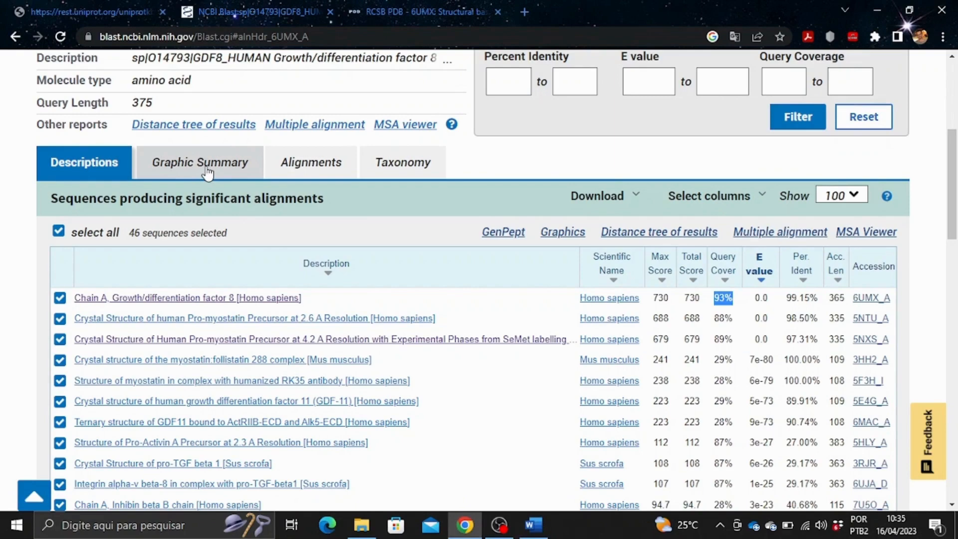
{"action": "left_click", "coordinate": [251, 165]}
{"action": "left_click", "coordinate": [304, 165]}
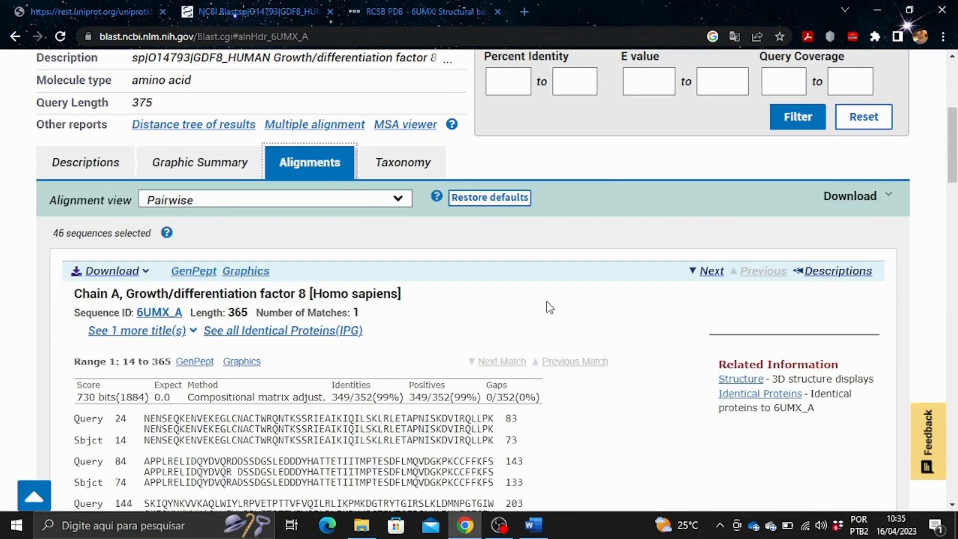
{"action": "scroll", "coordinate": [550, 308], "scroll_direction": "down", "scroll_amount": 3}
{"action": "scroll", "coordinate": [552, 312], "scroll_direction": "up", "scroll_amount": 1}
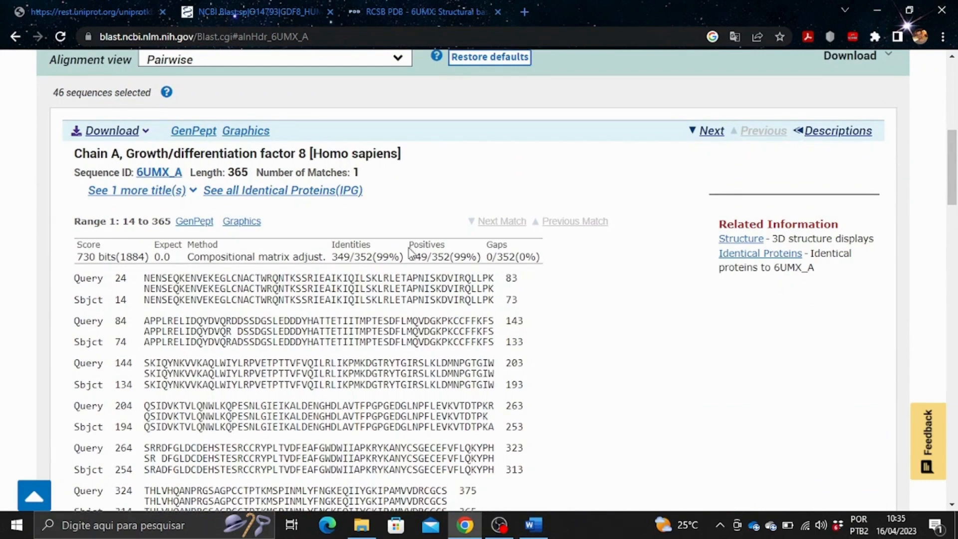
{"action": "left_click_drag", "start_coordinate": [409, 245], "coordinate": [458, 255]}
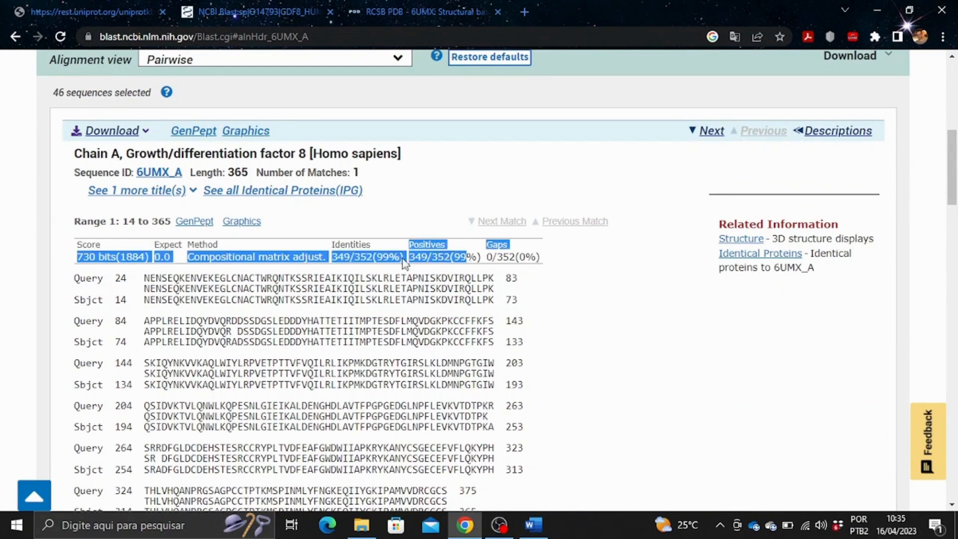
{"action": "left_click", "coordinate": [416, 259]}
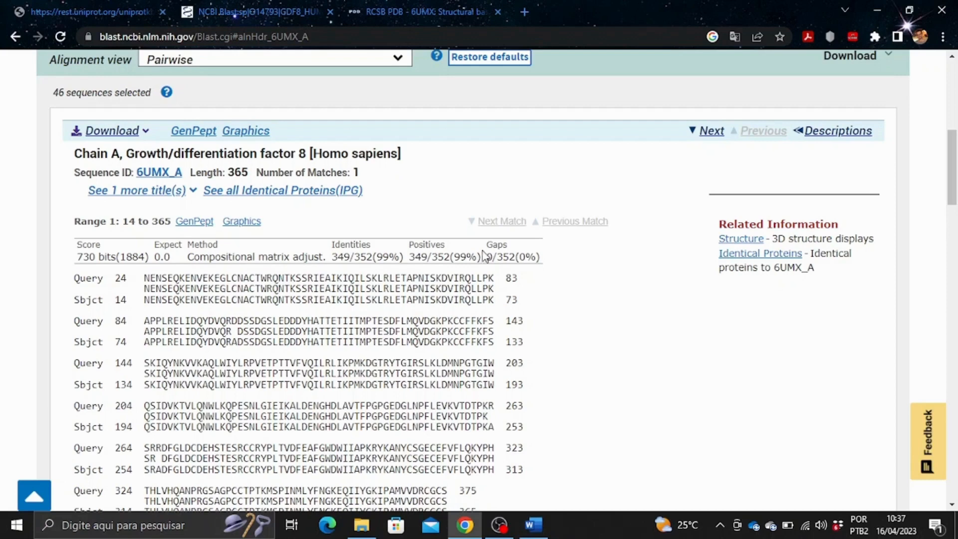
{"action": "scroll", "coordinate": [478, 256], "scroll_direction": "up", "scroll_amount": 1}
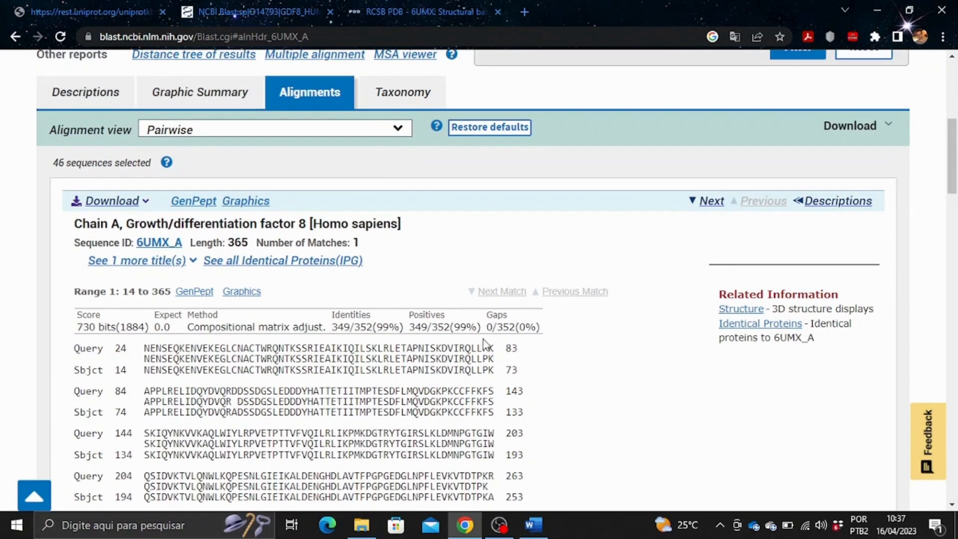
Put the gap value 0/352(0%) into the 6UMX Gaps cell.
{"action": "left_click_drag", "start_coordinate": [486, 328], "coordinate": [544, 330]}
{"action": "key", "text": "ctrl+c"}
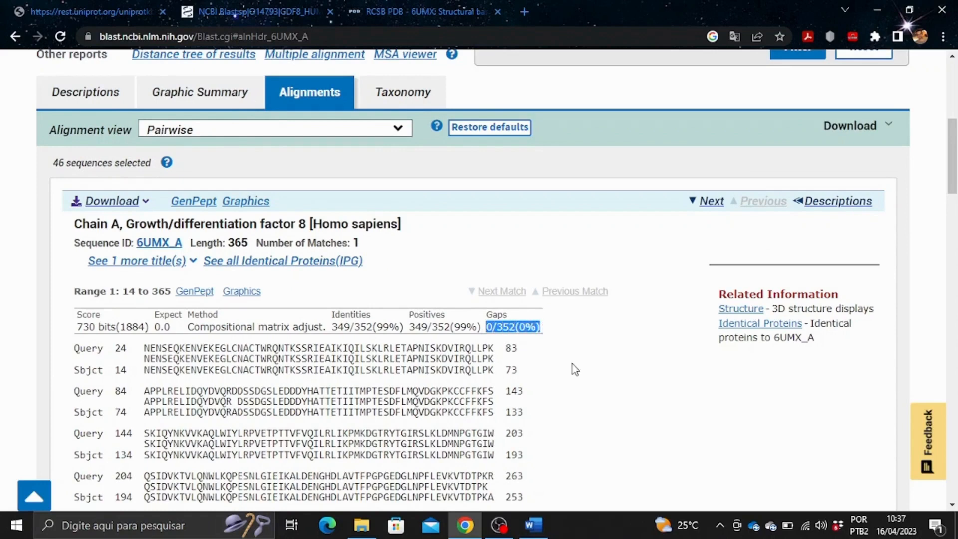
{"action": "mouse_move", "coordinate": [547, 536]}
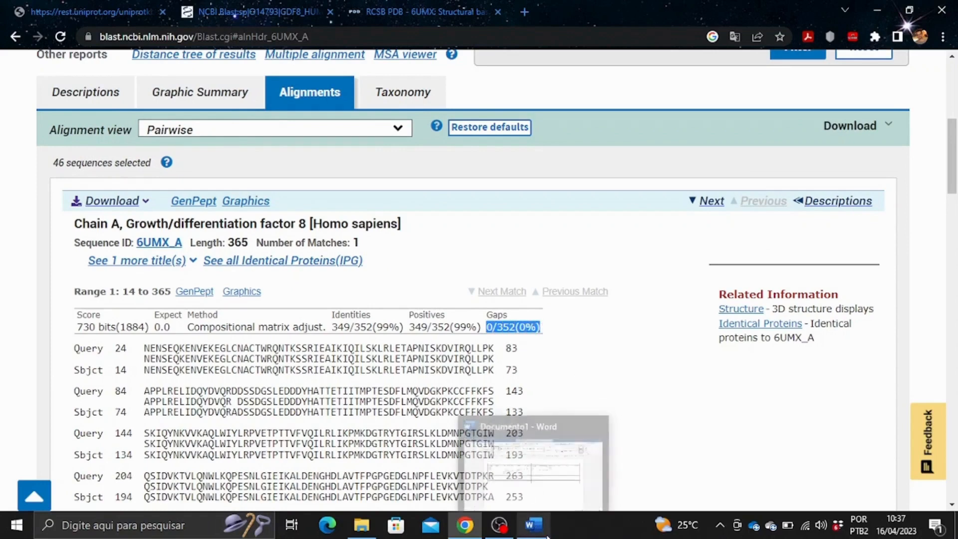
{"action": "left_click", "coordinate": [574, 492]}
{"action": "left_click", "coordinate": [671, 221]}
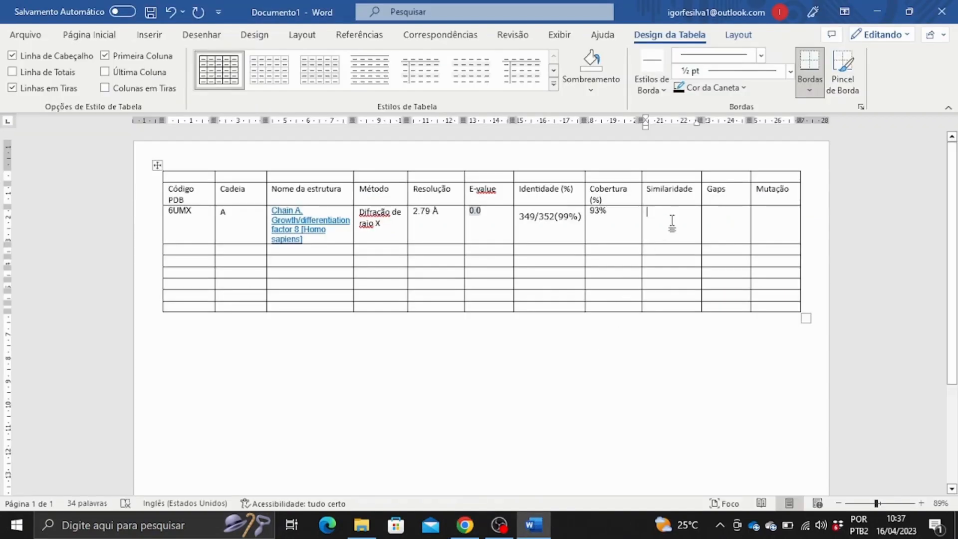
{"action": "key", "text": "ctrl+v"}
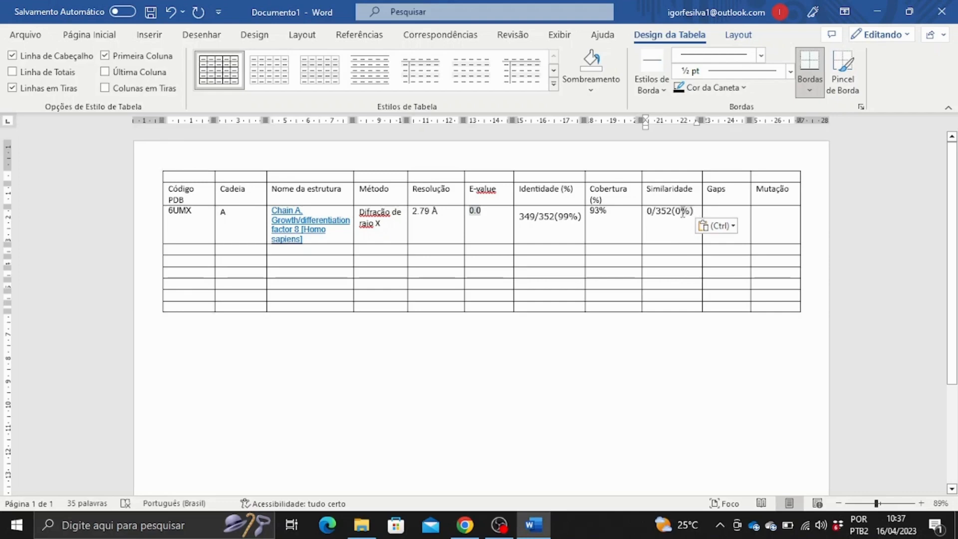
{"action": "left_click_drag", "start_coordinate": [694, 212], "coordinate": [647, 213]}
{"action": "key", "text": "ctrl+c"}
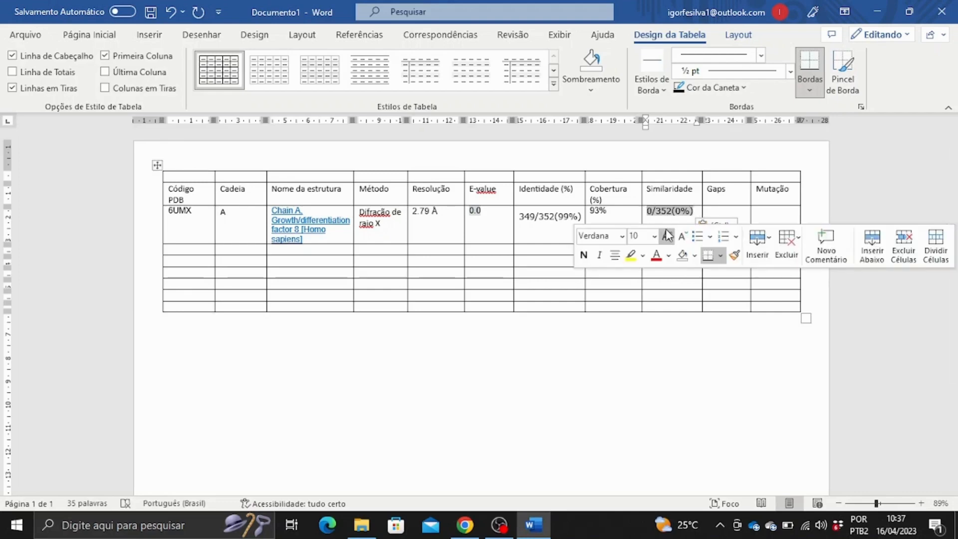
{"action": "key", "text": "Delete"}
{"action": "left_click", "coordinate": [705, 213]}
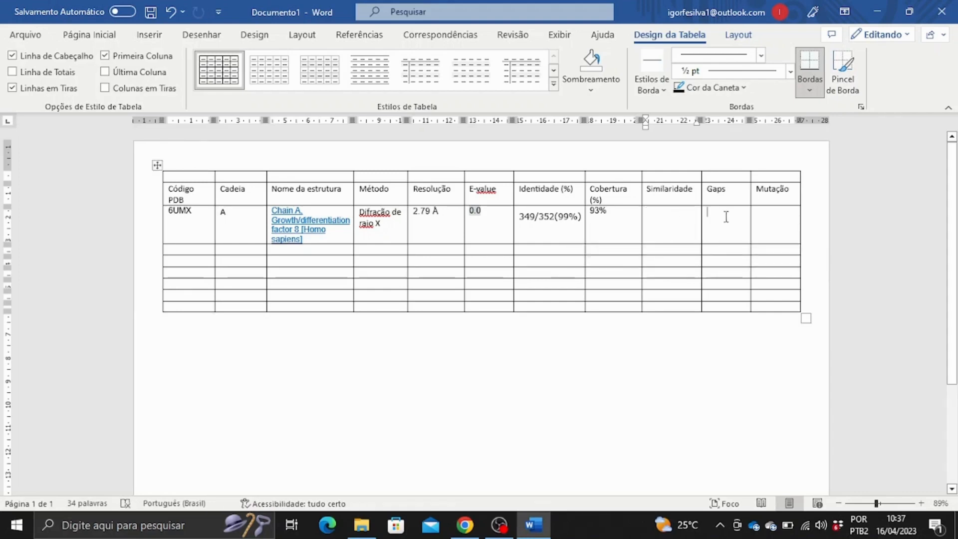
{"action": "key", "text": "ctrl+v"}
{"action": "left_click", "coordinate": [649, 225]}
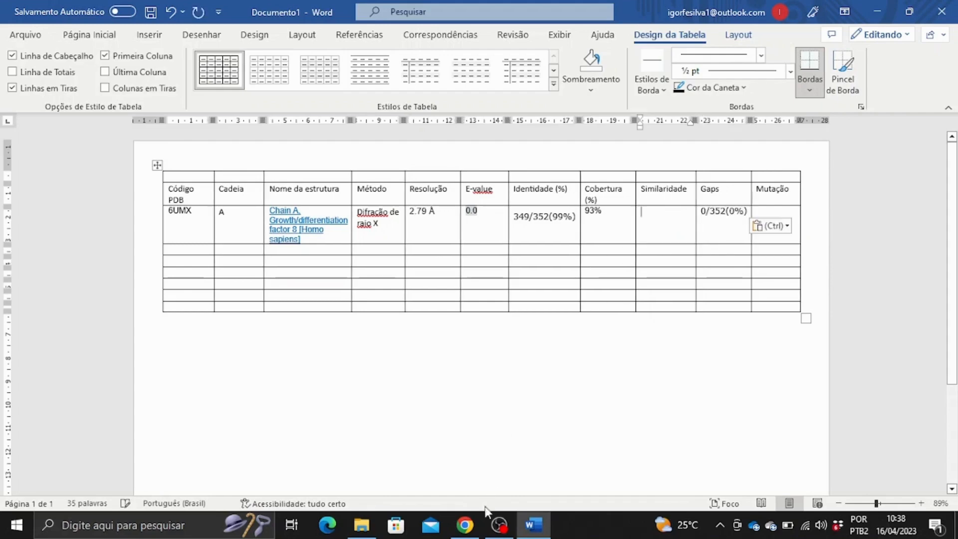
Copy Positives 349/352(99%) into the 6UMX Similaridade cell.
{"action": "left_click", "coordinate": [465, 524]}
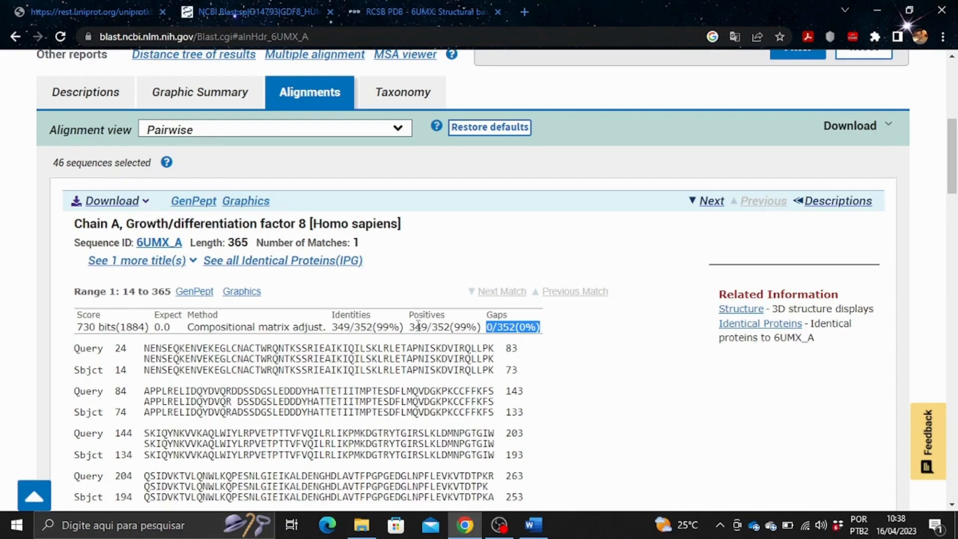
{"action": "left_click_drag", "start_coordinate": [409, 327], "coordinate": [481, 328]}
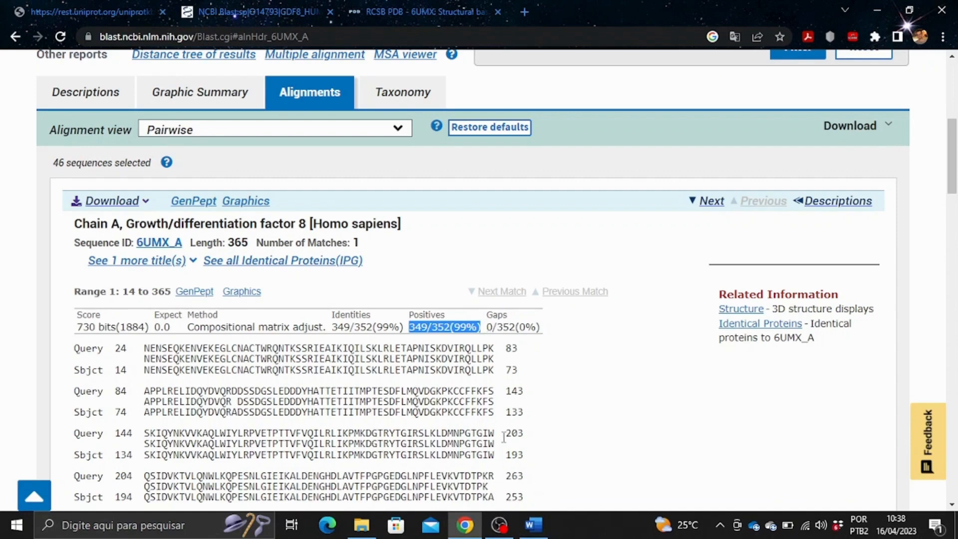
{"action": "key", "text": "ctrl+c"}
{"action": "left_click", "coordinate": [534, 524]}
{"action": "key", "text": "ctrl+v"}
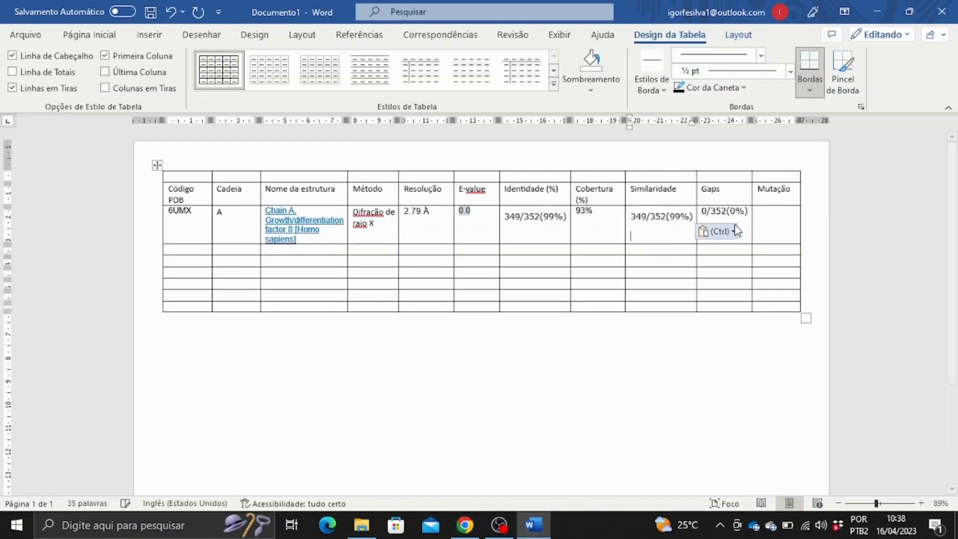
{"action": "left_click", "coordinate": [769, 214]}
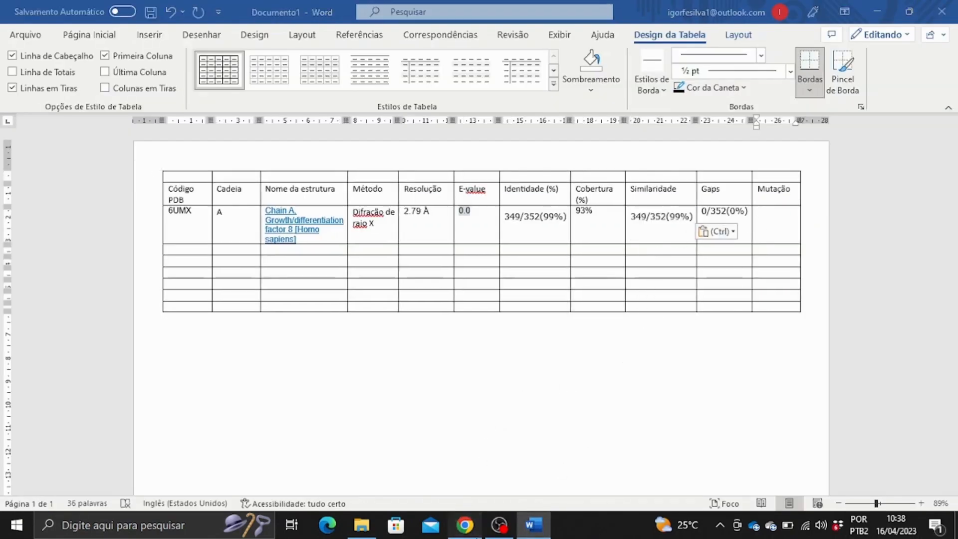
{"action": "left_click", "coordinate": [465, 524]}
{"action": "left_click", "coordinate": [411, 4]}
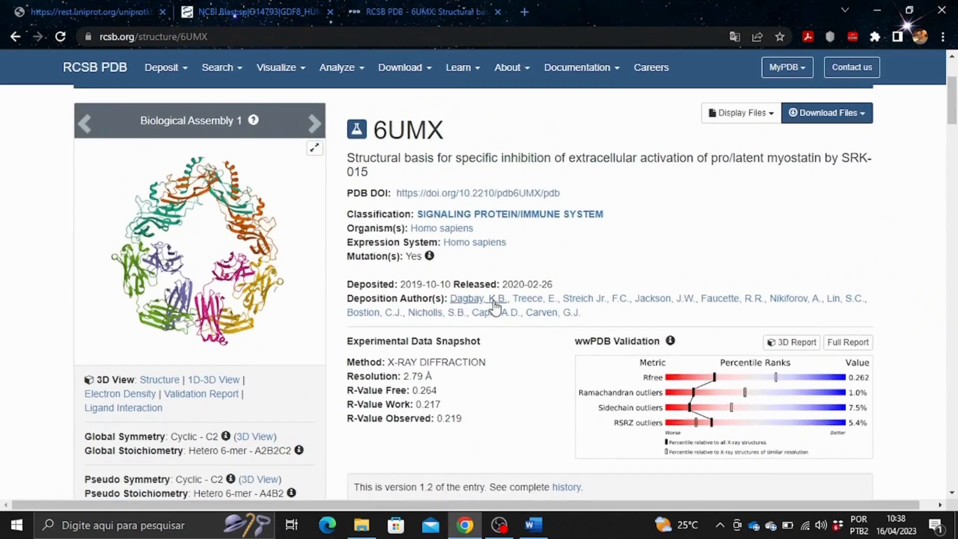
Check the entry's mutation flag (Yes) and enter Sim under Mutação for 6UMX.
{"action": "scroll", "coordinate": [496, 308], "scroll_direction": "up", "scroll_amount": 2}
{"action": "scroll", "coordinate": [450, 250], "scroll_direction": "down", "scroll_amount": 4}
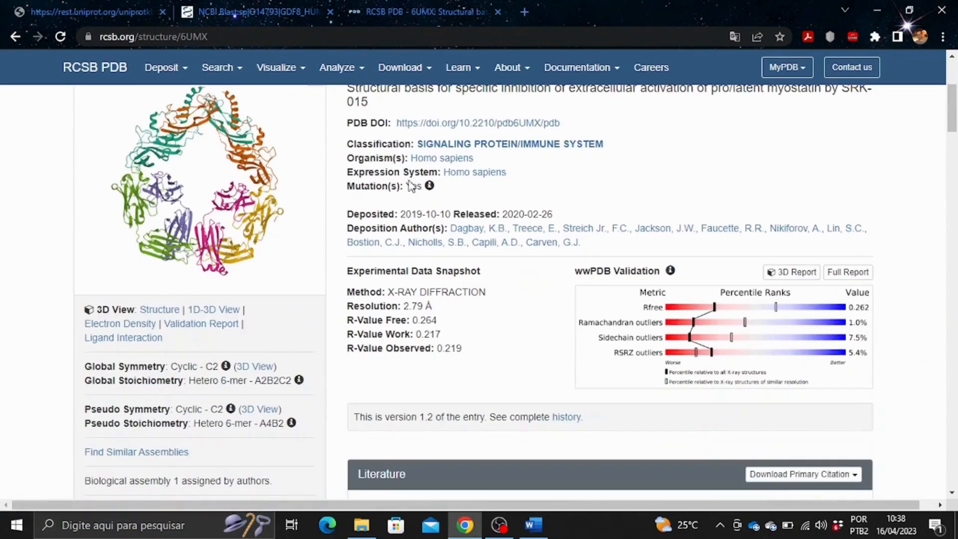
{"action": "left_click_drag", "start_coordinate": [406, 187], "coordinate": [417, 186]}
{"action": "left_click", "coordinate": [533, 524]}
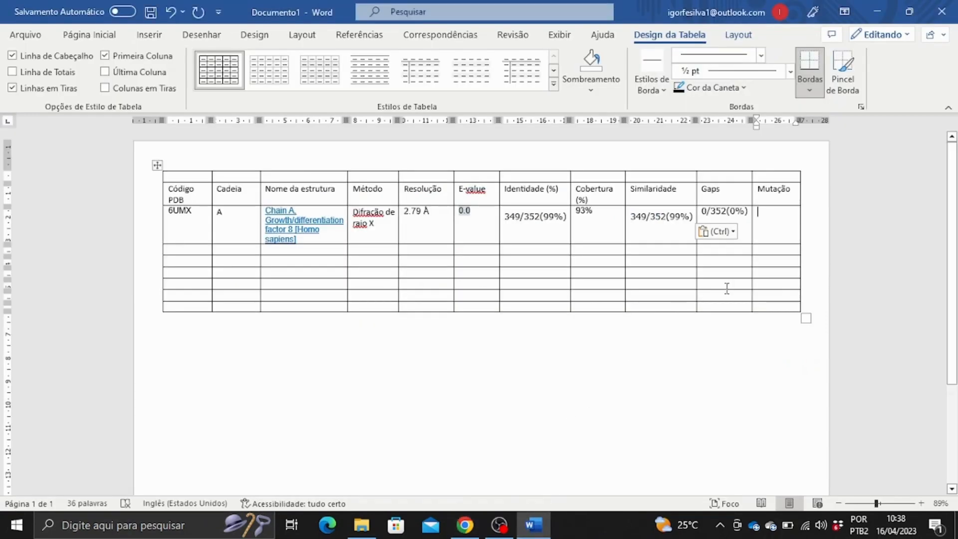
{"action": "type", "text": "Sim"}
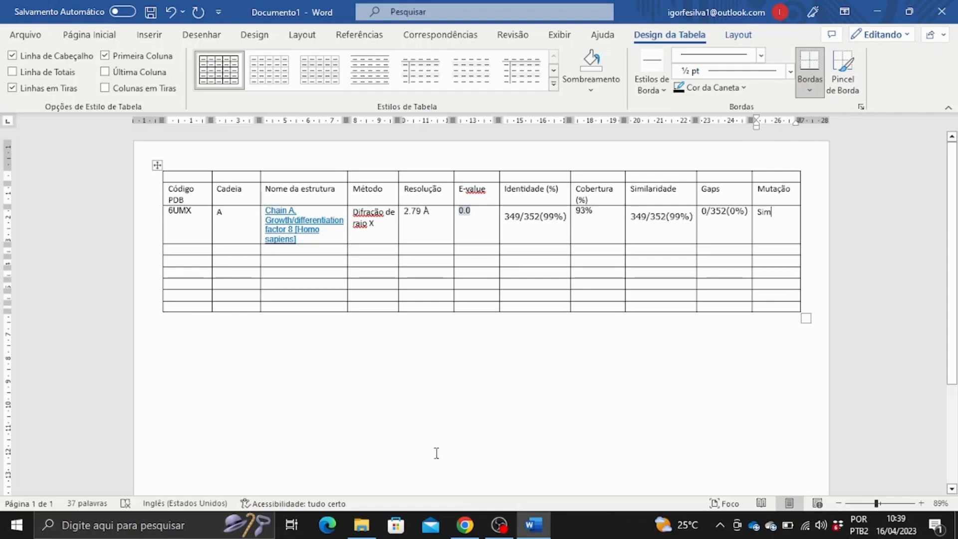
{"action": "left_click", "coordinate": [466, 525]}
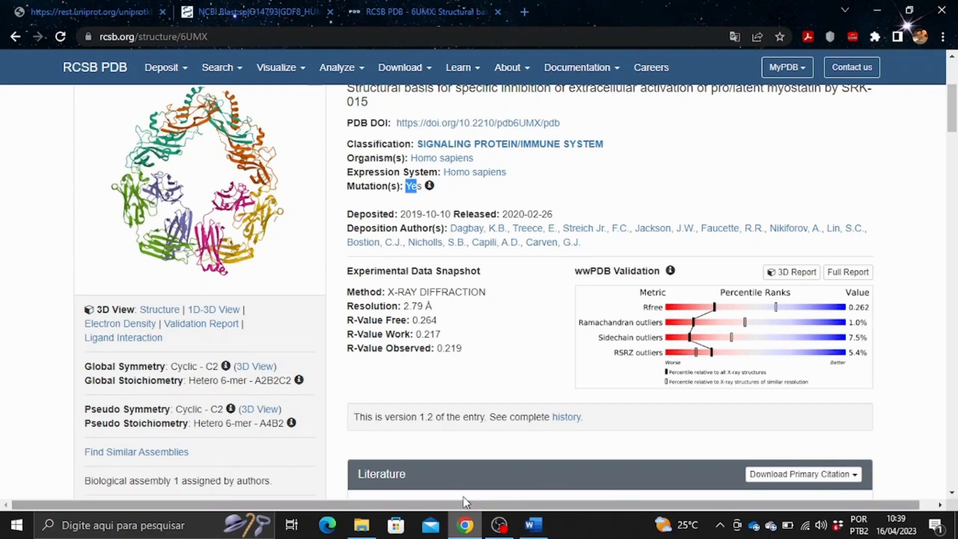
Copy the 5NTU hit's title from BLAST into the second row, then undo the malformed paste.
{"action": "left_click", "coordinate": [204, 7]}
{"action": "left_click", "coordinate": [107, 7]}
{"action": "left_click", "coordinate": [225, 6]}
{"action": "left_click_drag", "start_coordinate": [435, 247], "coordinate": [261, 246]}
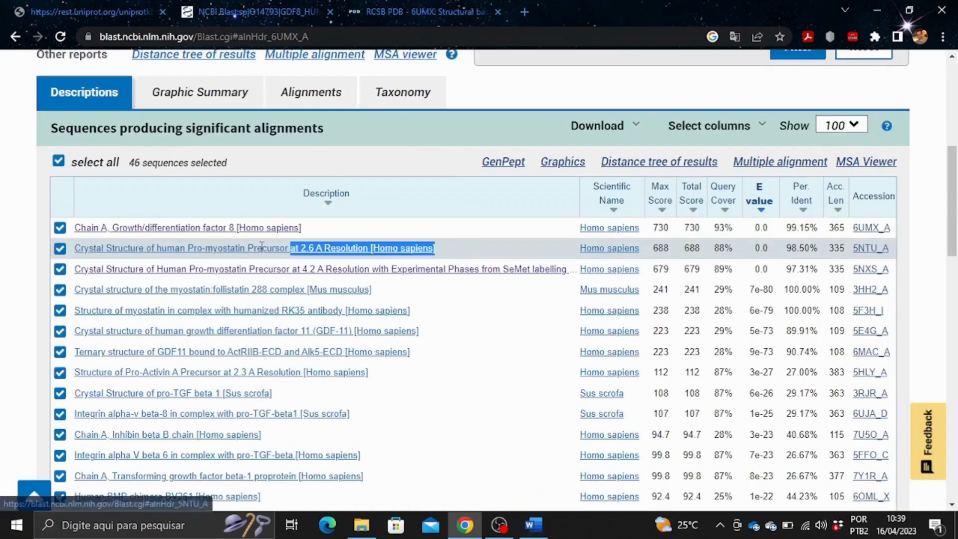
{"action": "key", "text": "ctrl+c"}
{"action": "left_click", "coordinate": [533, 525]}
{"action": "left_click", "coordinate": [287, 252]}
{"action": "key", "text": "ctrl+v"}
{"action": "left_click", "coordinate": [465, 525]}
{"action": "left_click", "coordinate": [533, 525]}
{"action": "key", "text": "ctrl+z"}
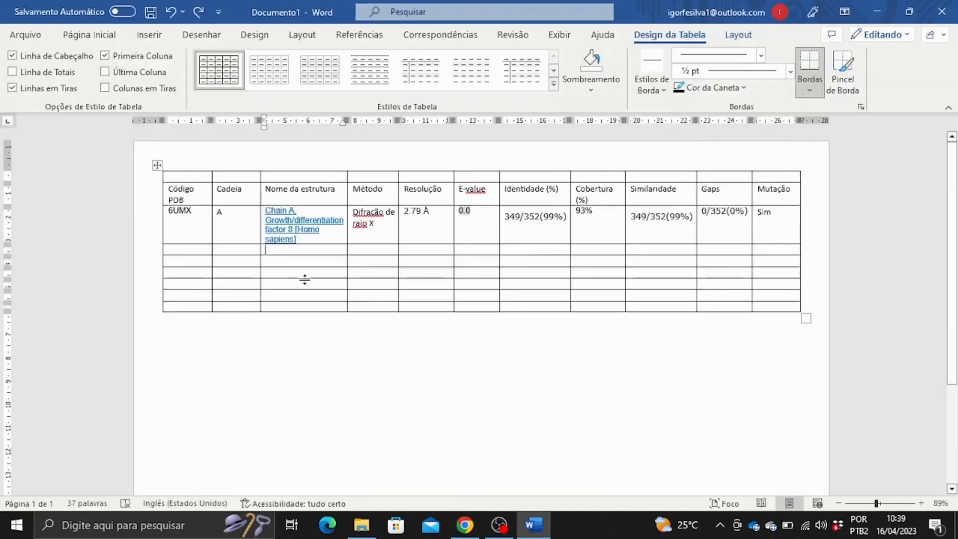
Paste the full 5NTU structure title into the Nome da estrutura cell.
{"action": "left_click", "coordinate": [465, 525]}
{"action": "left_click", "coordinate": [339, 246]}
{"action": "left_click_drag", "start_coordinate": [74, 83], "coordinate": [592, 83]}
{"action": "left_click", "coordinate": [533, 525]}
{"action": "key", "text": "ctrl+v"}
Paste the 5NTU_A accession into Código PDB, trimmed to code 5NTU with chain A.
{"action": "left_click", "coordinate": [465, 525]}
{"action": "left_click_drag", "start_coordinate": [135, 102], "coordinate": [180, 102]}
{"action": "left_click", "coordinate": [533, 525]}
{"action": "key", "text": "ctrl+v"}
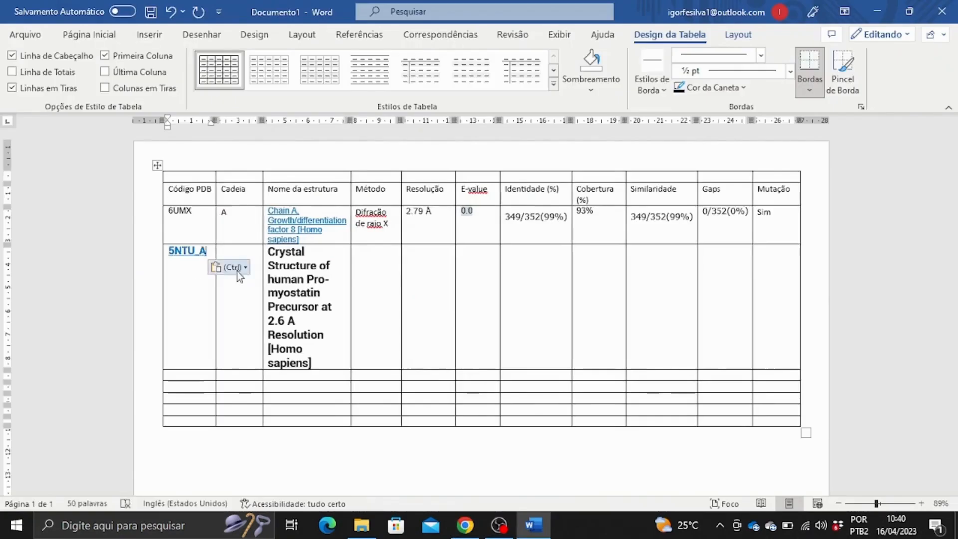
{"action": "left_click_drag", "start_coordinate": [208, 251], "coordinate": [192, 251]}
{"action": "type", "text": "A"}
Look up 5NTU on RCSB PDB and enter Difração de raio X at 2.58 Å.
{"action": "left_click", "coordinate": [465, 525]}
{"action": "left_click", "coordinate": [425, 11]}
{"action": "left_click", "coordinate": [587, 119]}
{"action": "type", "text": "5NTU"}
{"action": "key", "text": "Return"}
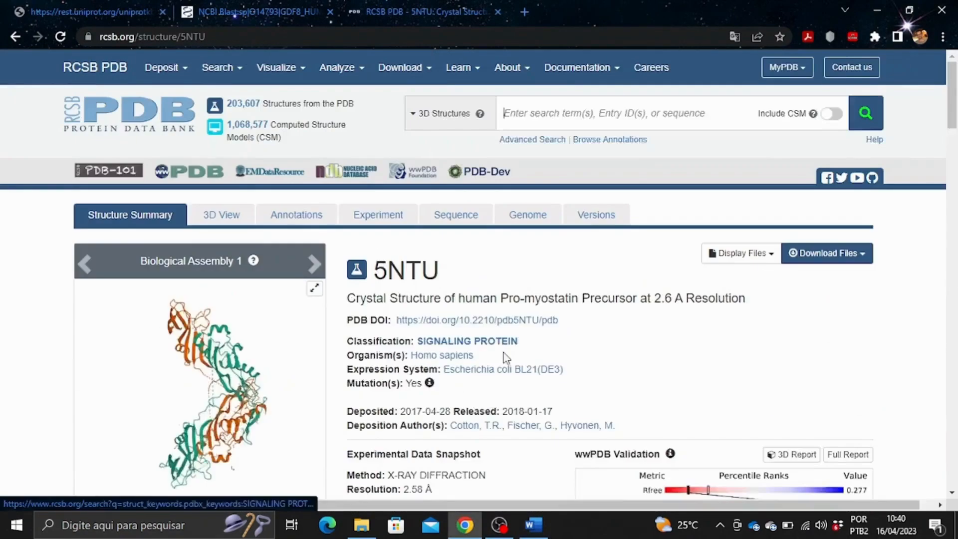
{"action": "left_click", "coordinate": [533, 525]}
{"action": "left_click", "coordinate": [443, 298]}
{"action": "key", "text": "ctrl+v"}
{"action": "left_click_drag", "start_coordinate": [353, 212], "coordinate": [377, 223]}
{"action": "left_click", "coordinate": [465, 525]}
{"action": "left_click", "coordinate": [100, 10]}
Enter the 5NTU E-value 0.0 and identities 328/333(98%).
{"action": "left_click", "coordinate": [199, 8]}
{"action": "scroll", "coordinate": [199, 200], "scroll_direction": "up", "scroll_amount": 12}
{"action": "left_click", "coordinate": [88, 154]}
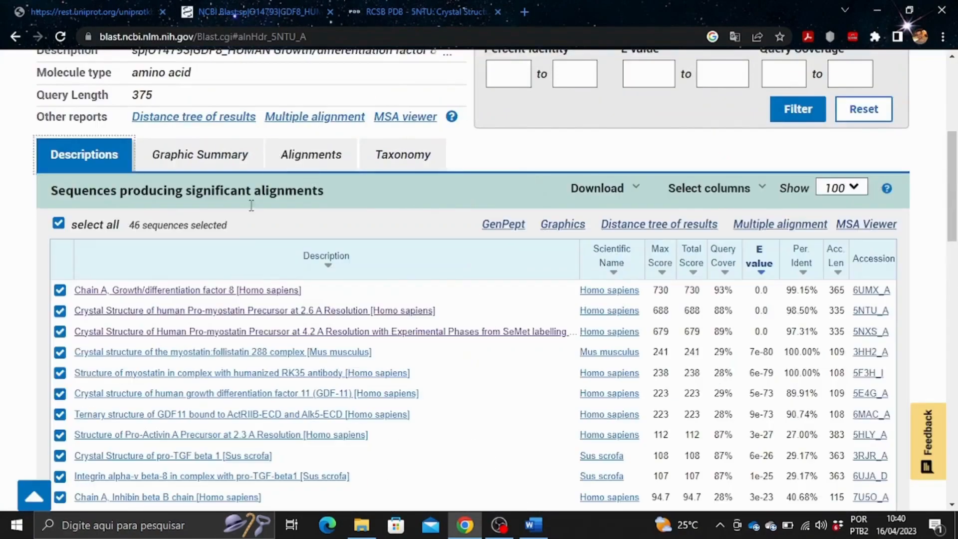
{"action": "left_click", "coordinate": [533, 525]}
{"action": "left_click", "coordinate": [459, 251]}
{"action": "left_click", "coordinate": [465, 525]}
{"action": "left_click", "coordinate": [311, 155]}
{"action": "scroll", "coordinate": [329, 299], "scroll_direction": "down", "scroll_amount": 10}
{"action": "left_click_drag", "start_coordinate": [332, 328], "coordinate": [403, 328]}
{"action": "left_click", "coordinate": [533, 525]}
{"action": "key", "text": "ctrl+v"}
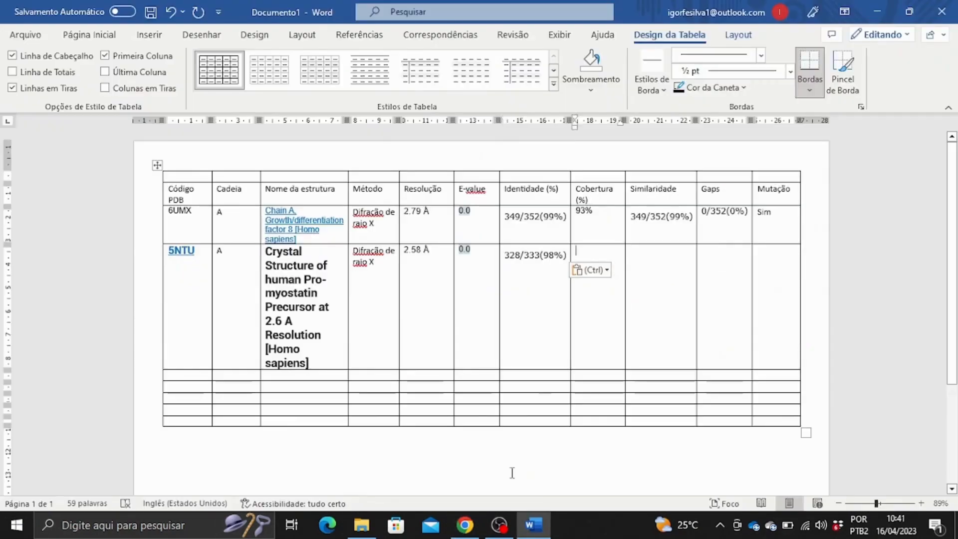
Fill the 5NTU 88% coverage, similarity and 0/333(0%) gaps cells.
{"action": "left_click", "coordinate": [465, 525]}
{"action": "left_click", "coordinate": [86, 225]}
{"action": "left_click_drag", "start_coordinate": [714, 240], "coordinate": [734, 240]}
{"action": "left_click", "coordinate": [533, 525]}
{"action": "left_click", "coordinate": [466, 525]}
{"action": "left_click", "coordinate": [311, 85]}
{"action": "left_click", "coordinate": [542, 527]}
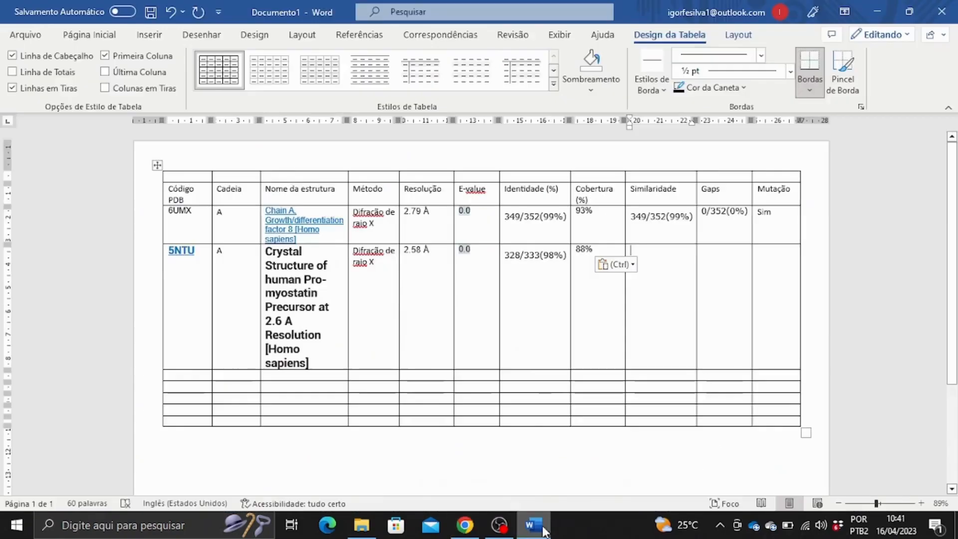
{"action": "left_click", "coordinate": [465, 525]}
{"action": "left_click", "coordinate": [533, 525]}
{"action": "left_click", "coordinate": [691, 285]}
{"action": "left_click", "coordinate": [465, 525]}
{"action": "left_click_drag", "start_coordinate": [487, 257], "coordinate": [540, 257]}
{"action": "left_click", "coordinate": [542, 530]}
{"action": "key", "text": "ctrl+v"}
Mark the 5NTU row's Mutação cell as Sim.
{"action": "left_click", "coordinate": [465, 525]}
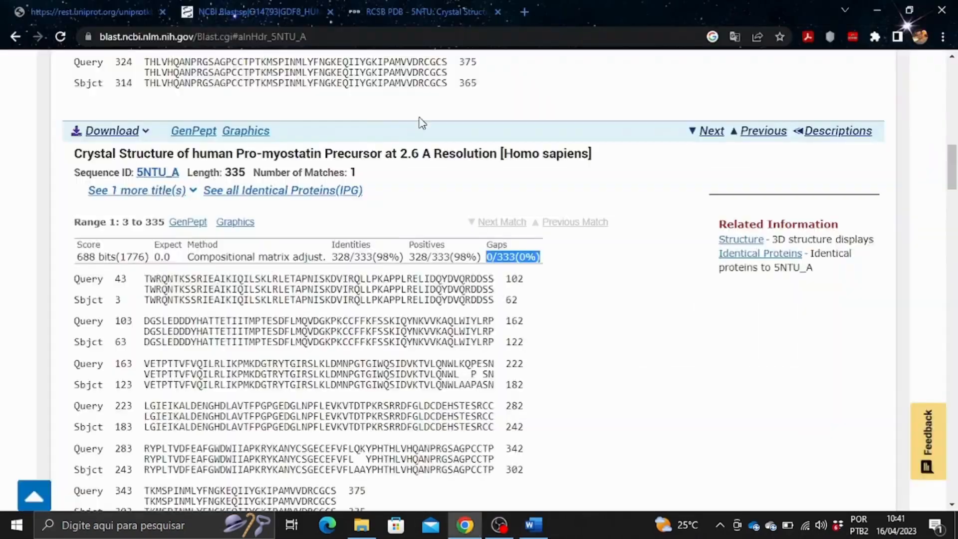
{"action": "left_click", "coordinate": [533, 525]}
{"action": "type", "text": "Sim"}
{"action": "left_click", "coordinate": [465, 525]}
{"action": "scroll", "coordinate": [357, 221], "scroll_direction": "down", "scroll_amount": 7}
Start the 5NXS row with its code and paste its structure title from BLAST.
{"action": "left_click", "coordinate": [533, 525]}
{"action": "type", "text": "5NXSA"}
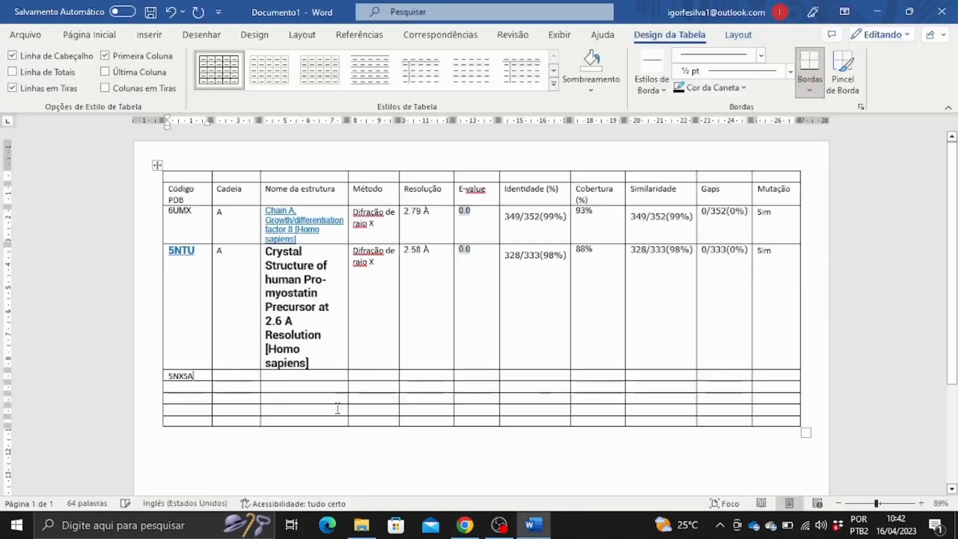
{"action": "key", "text": "BackSpace"}
{"action": "left_click", "coordinate": [465, 525]}
{"action": "left_click_drag", "start_coordinate": [76, 163], "coordinate": [923, 162]}
{"action": "left_click", "coordinate": [533, 525]}
{"action": "key", "text": "ctrl+v"}
Look up entry 5NXS on RCSB PDB for its method and resolution.
{"action": "left_click", "coordinate": [466, 525]}
{"action": "left_click", "coordinate": [425, 12]}
{"action": "left_click", "coordinate": [619, 109]}
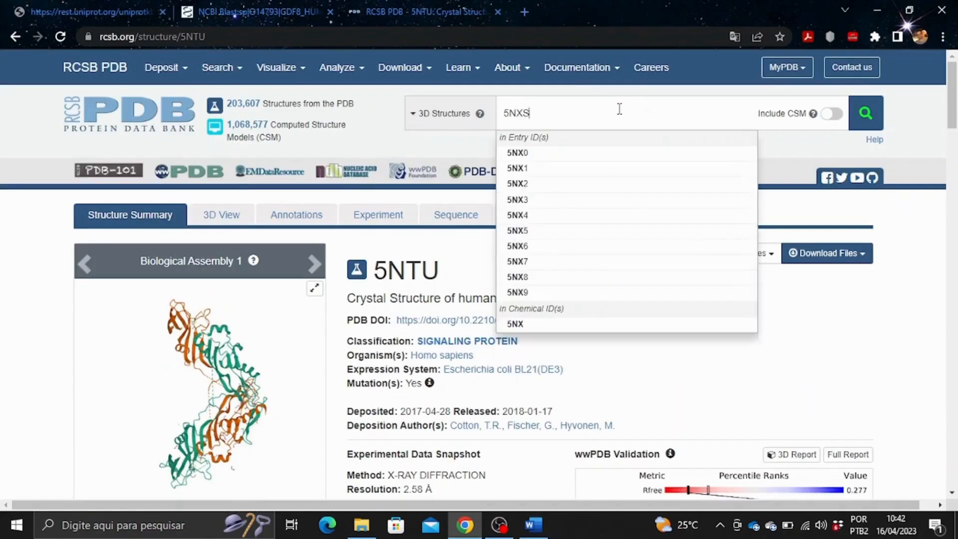
{"action": "type", "text": "5NXS"}
{"action": "key", "text": "Return"}
{"action": "scroll", "coordinate": [468, 320], "scroll_direction": "down", "scroll_amount": 4}
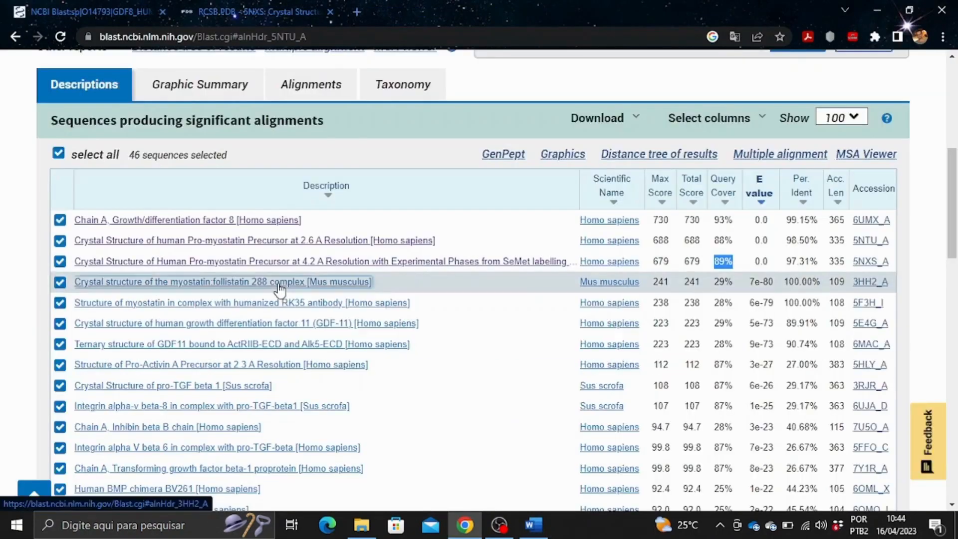
Fill the 3HH2 row: identity 109/109(100%), 2.15 Å, 7e-80, 29% coverage, Não.
{"action": "left_click", "coordinate": [280, 288]}
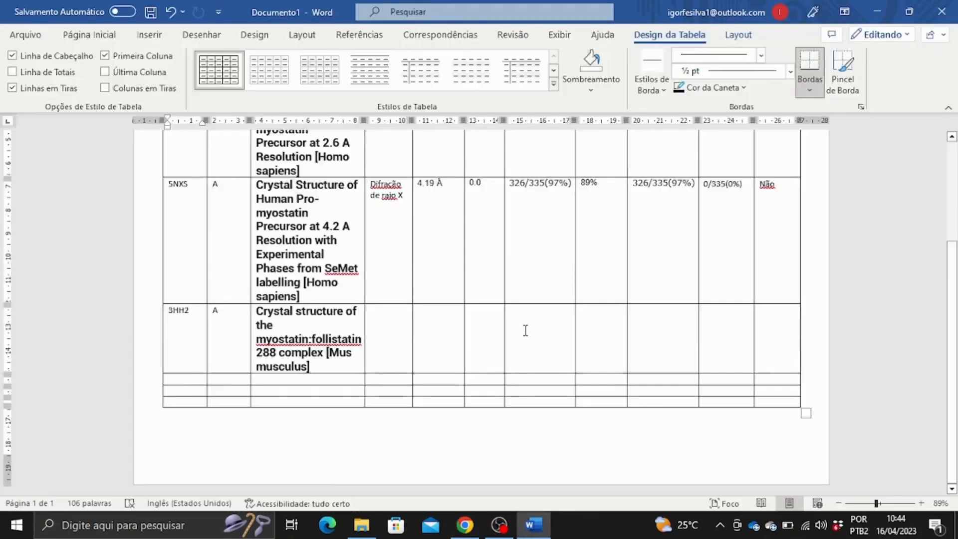
{"action": "key", "text": "ctrl+v"}
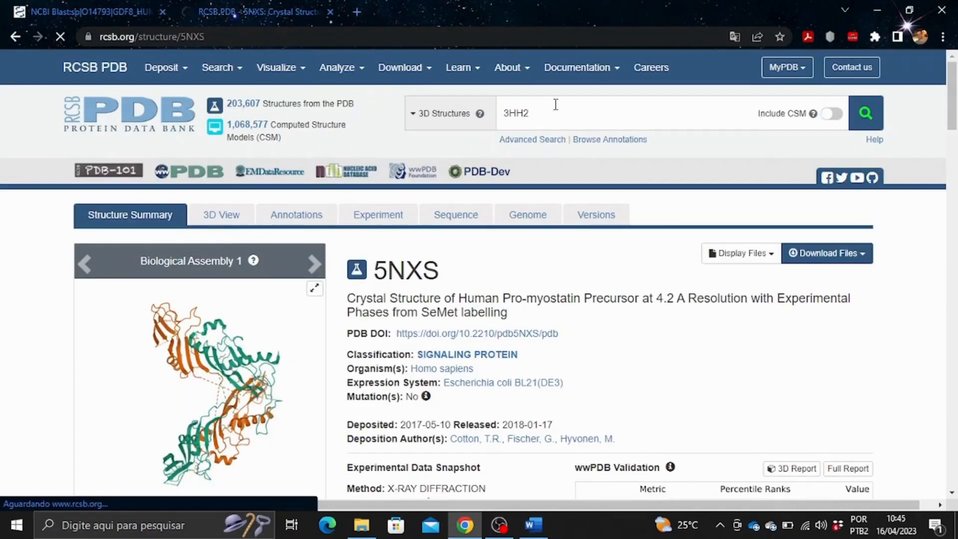
{"action": "key", "text": "Return"}
{"action": "scroll", "coordinate": [438, 280], "scroll_direction": "down", "scroll_amount": 5}
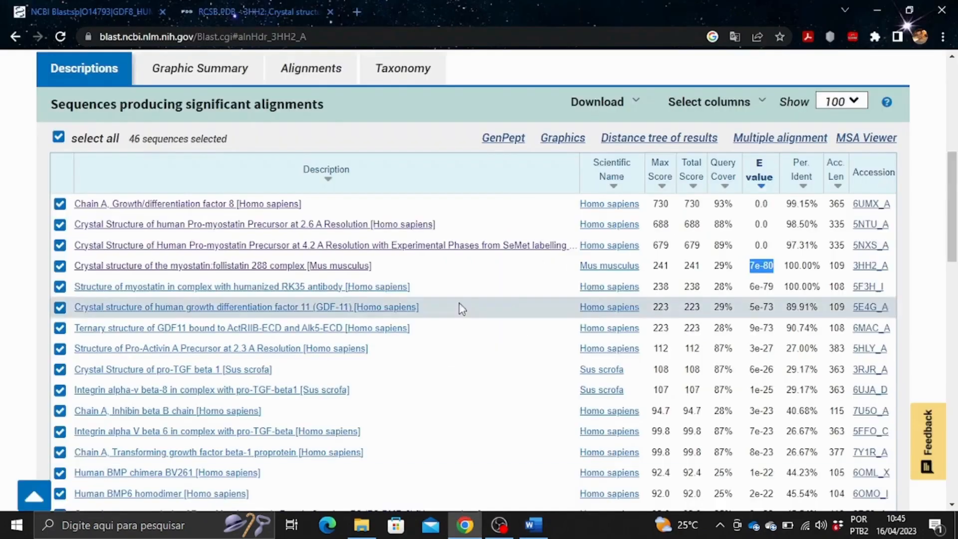
{"action": "left_click", "coordinate": [449, 285]}
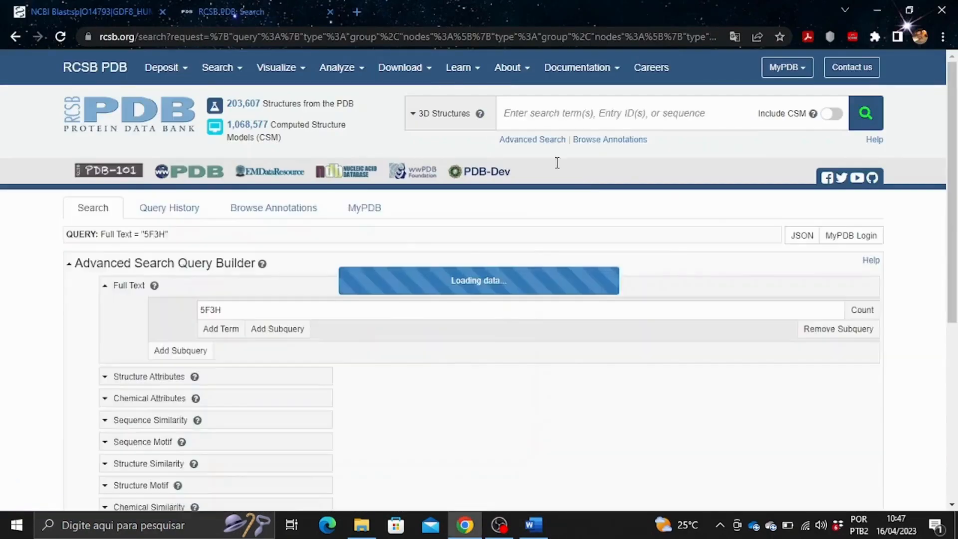
Paste the GDF-11 description and fill the 5E4G row with 0/109(0%) gaps and Difração de raio X.
{"action": "left_click", "coordinate": [446, 245]}
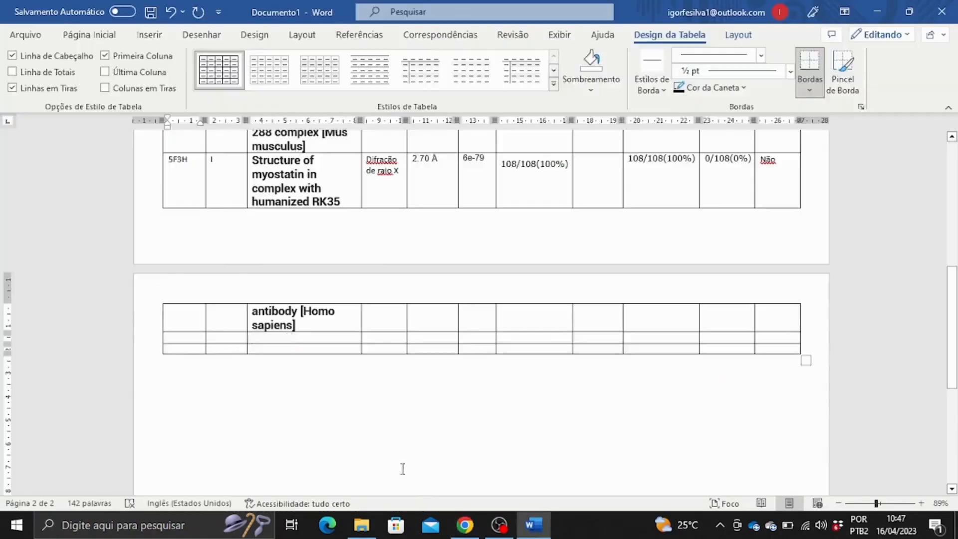
{"action": "key", "text": "ctrl+v"}
{"action": "left_click", "coordinate": [185, 345]}
{"action": "type", "text": "5E4G"}
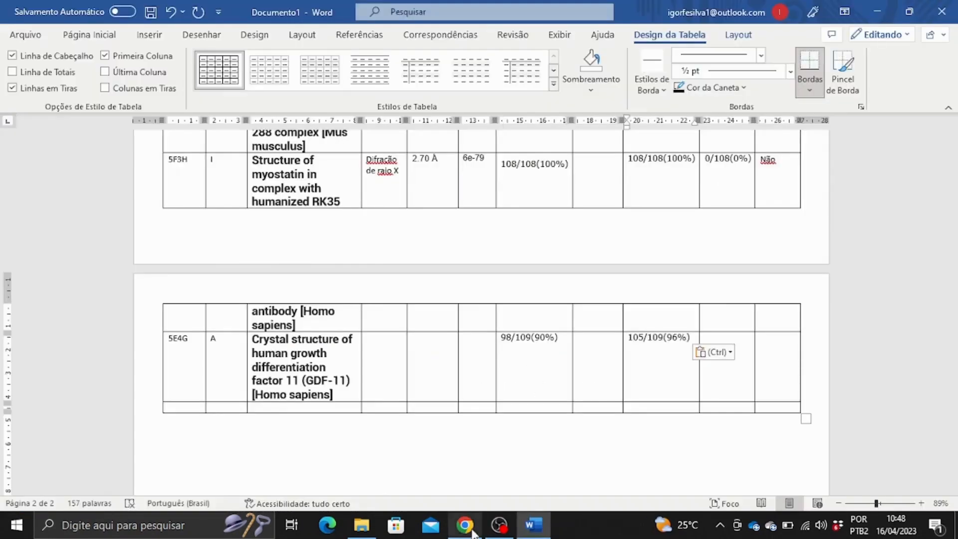
{"action": "left_click", "coordinate": [728, 353]}
{"action": "key", "text": "ctrl+v"}
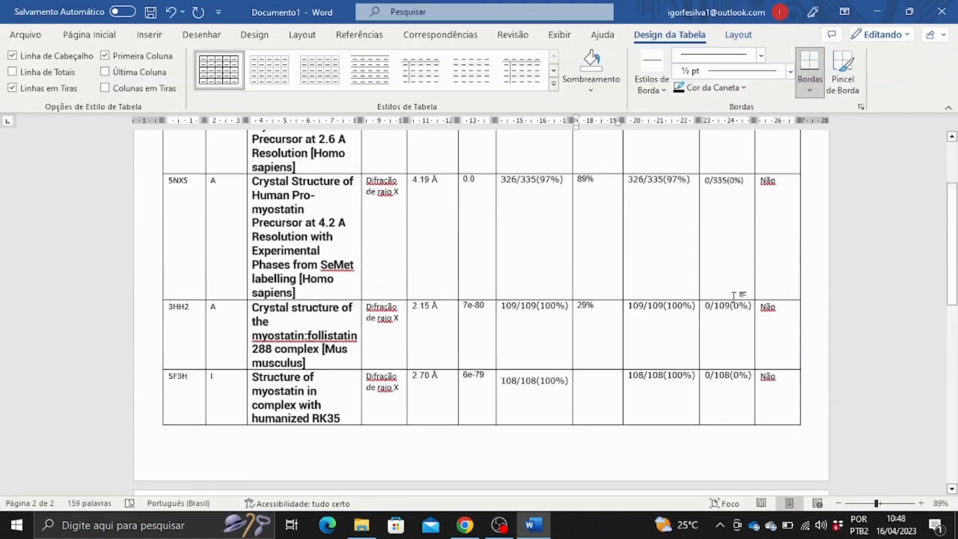
{"action": "scroll", "coordinate": [543, 286], "scroll_direction": "down", "scroll_amount": 4}
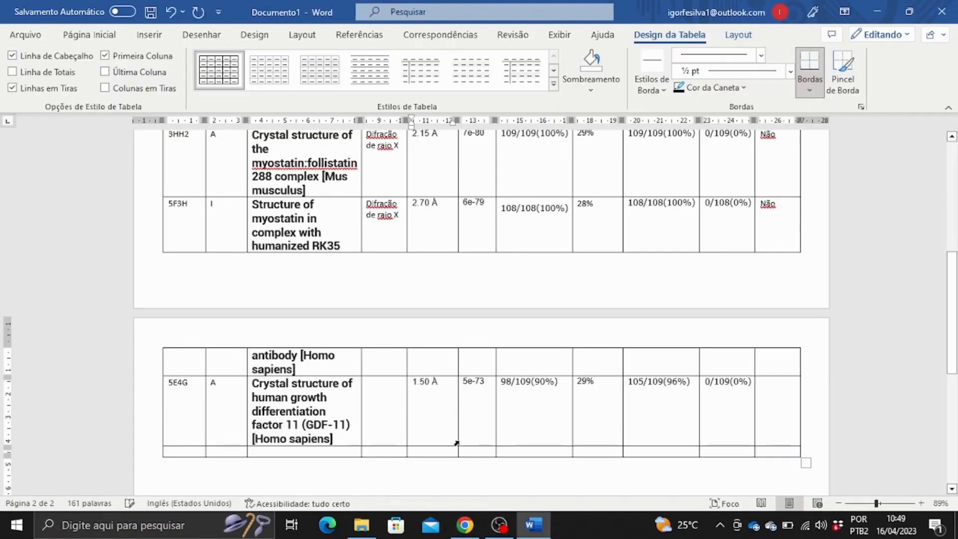
{"action": "key", "text": "ctrl+v"}
{"action": "scroll", "coordinate": [457, 443], "scroll_direction": "down", "scroll_amount": 1}
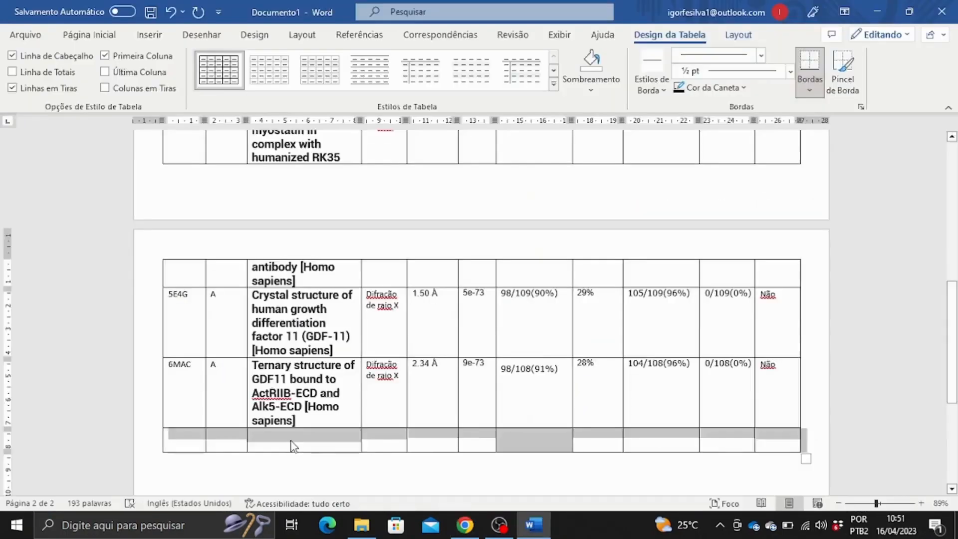
Fill the Pro-Activin A 5HLY row (gaps 43/363(11%), 2.30 Å), then paste the pro-TGF beta 1 title.
{"action": "key", "text": "ctrl+v"}
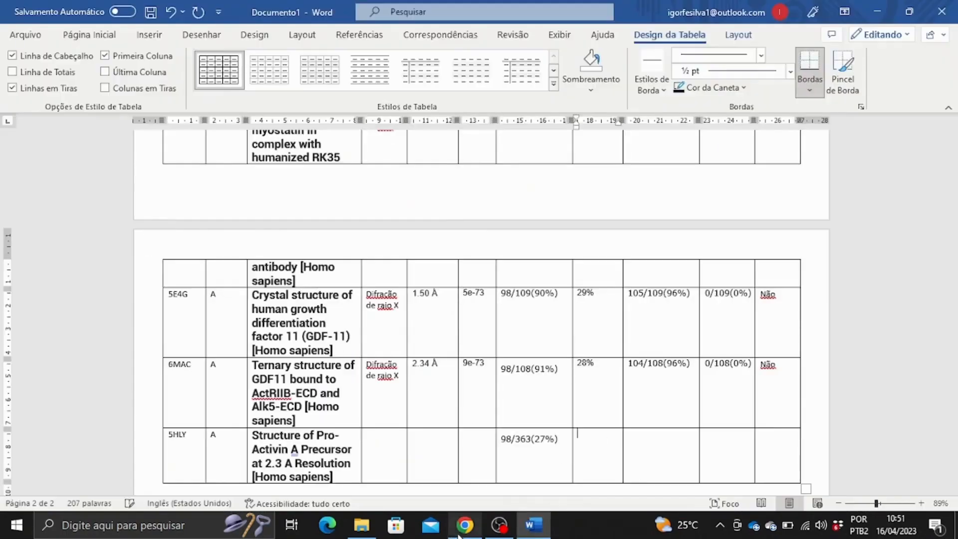
{"action": "key", "text": "ctrl+v"}
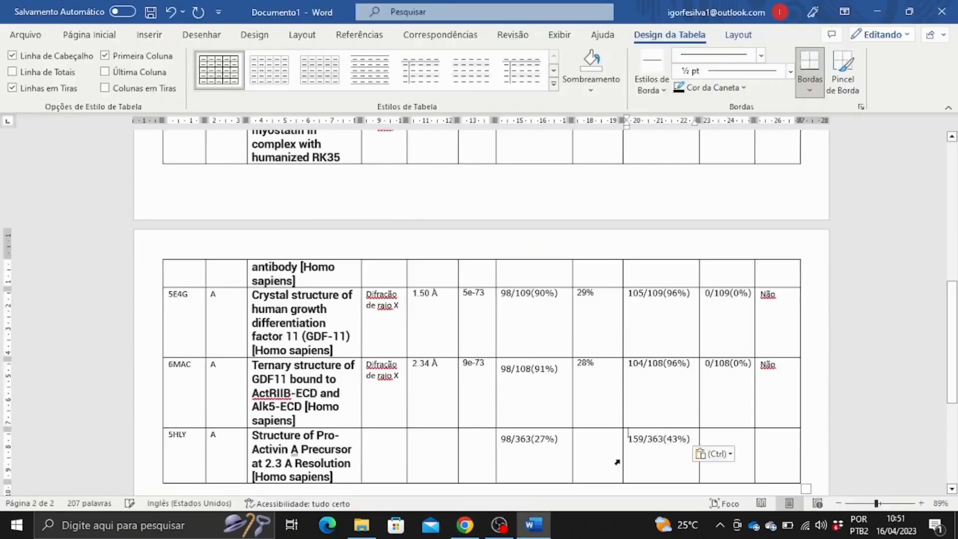
{"action": "left_click_drag", "start_coordinate": [540, 165], "coordinate": [526, 164]}
{"action": "type", "text": "43/363(11%)"}
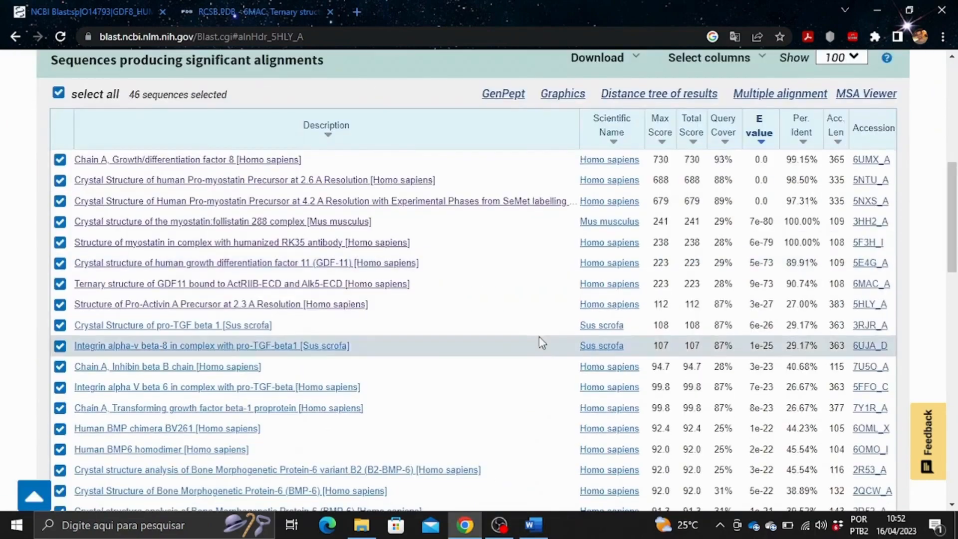
{"action": "type", "text": "27%"}
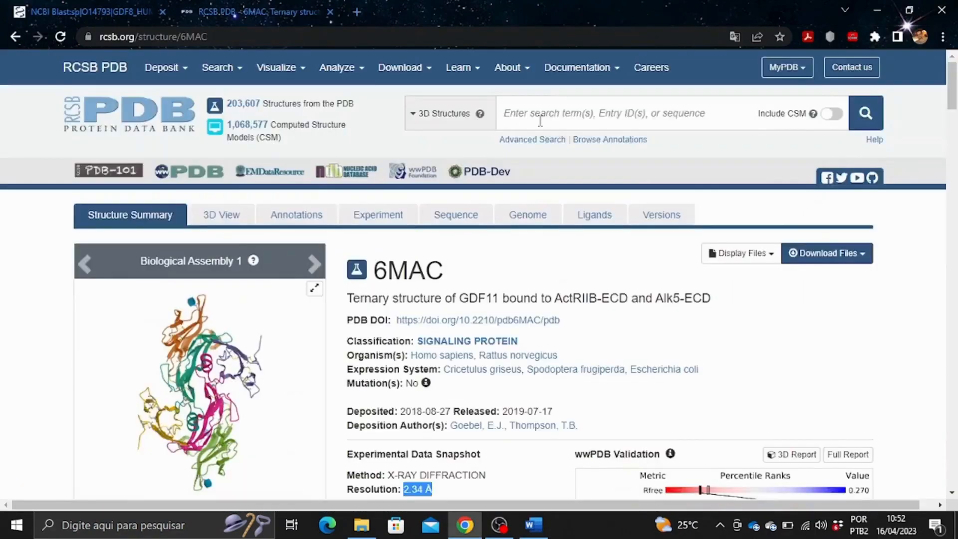
{"action": "type", "text": "2.30 Å"}
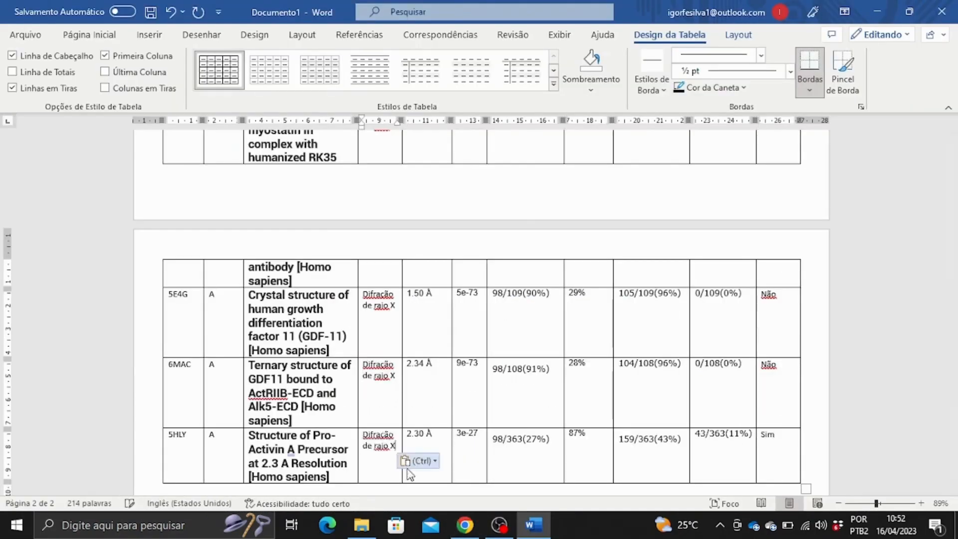
{"action": "type", "text": "Crystal Structure of pro-TGF beta 1 [Sus scrofa]"}
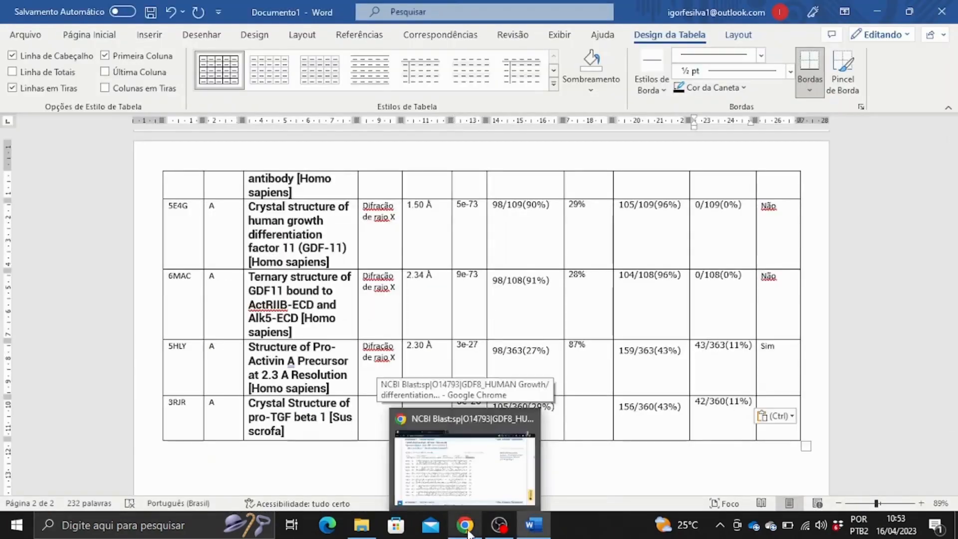
Copy the 6UJA_D alignment values for a chain D, Microscopia Eletrônica, 3.30 Å row.
{"action": "left_click", "coordinate": [467, 533]}
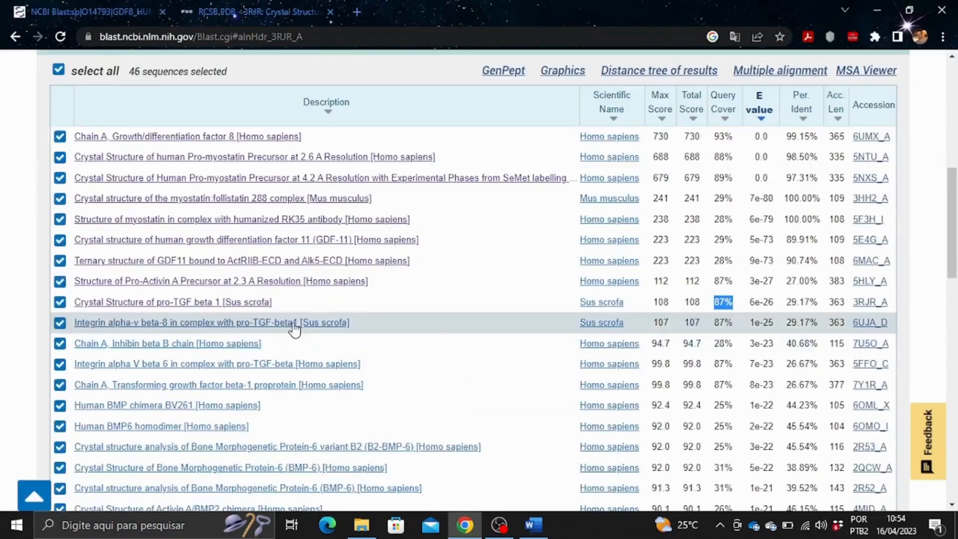
{"action": "left_click", "coordinate": [294, 330]}
{"action": "left_click_drag", "start_coordinate": [216, 153], "coordinate": [289, 153]}
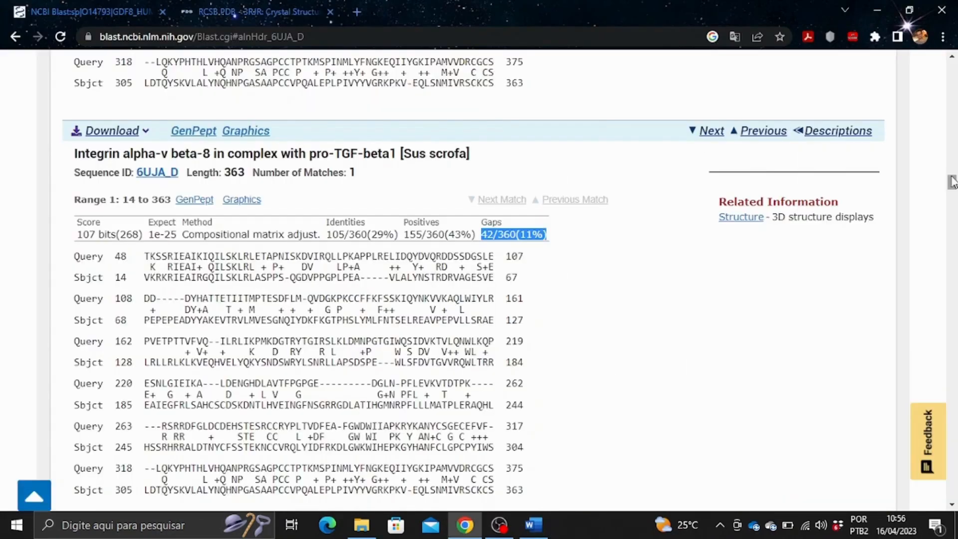
{"action": "scroll", "coordinate": [747, 349], "scroll_direction": "up", "scroll_amount": 20}
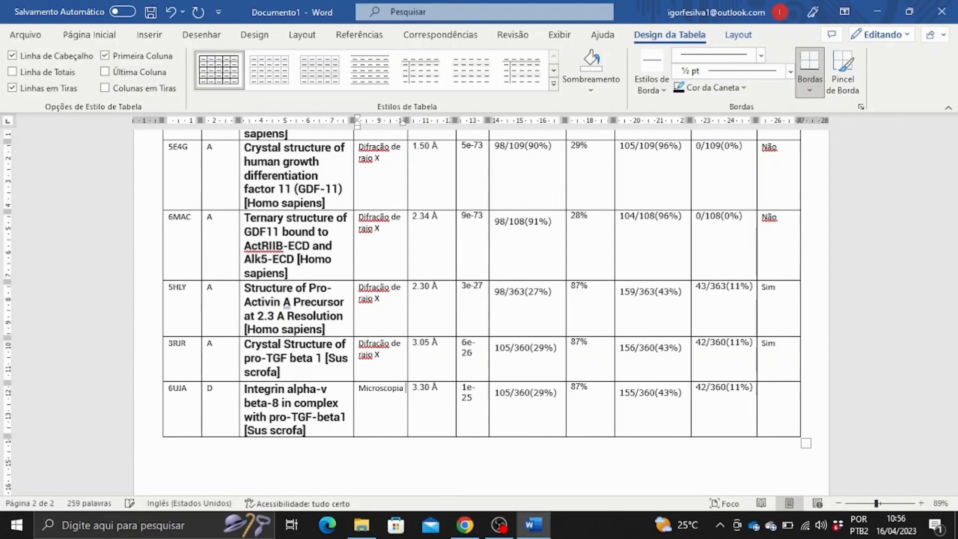
Enter Sim as the 3RJR mutation answer and scroll through the finished table.
{"action": "left_click", "coordinate": [779, 404]}
{"action": "type", "text": "Sim"}
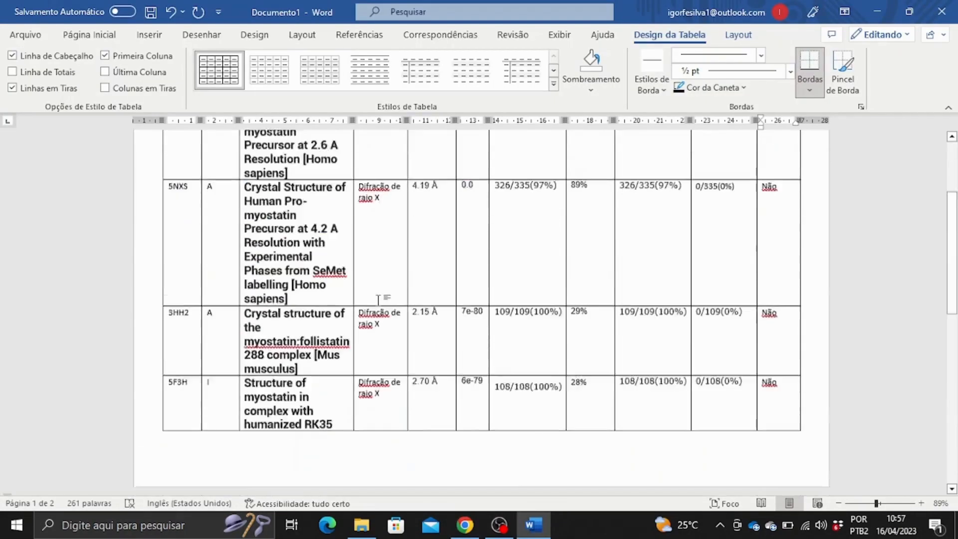
{"action": "scroll", "coordinate": [378, 300], "scroll_direction": "down", "scroll_amount": 18}
{"action": "scroll", "coordinate": [644, 366], "scroll_direction": "up", "scroll_amount": 2}
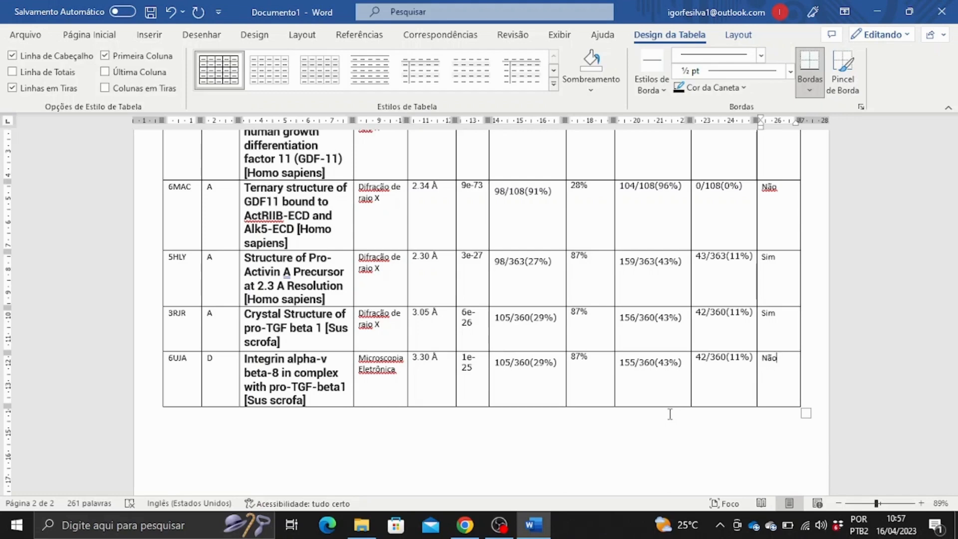
{"action": "scroll", "coordinate": [610, 303], "scroll_direction": "up", "scroll_amount": 15}
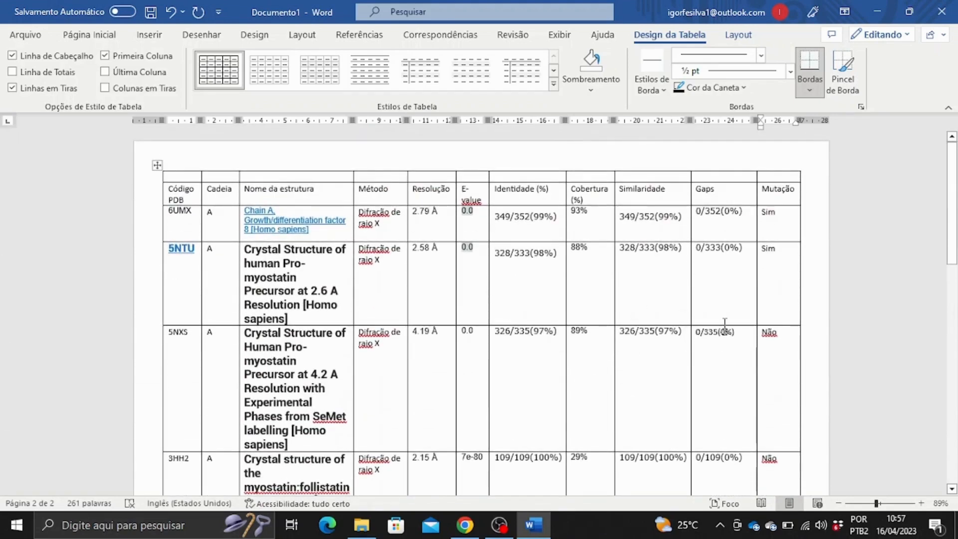
Set the whole table's font to Times New Roman.
{"action": "scroll", "coordinate": [724, 324], "scroll_direction": "down", "scroll_amount": 2}
{"action": "scroll", "coordinate": [642, 391], "scroll_direction": "up", "scroll_amount": 2}
{"action": "left_click_drag", "start_coordinate": [377, 220], "coordinate": [794, 332]}
{"action": "left_click", "coordinate": [91, 36]}
{"action": "type", "text": "Aria"}
{"action": "key", "text": "BackSpace"}
{"action": "key", "text": "BackSpace"}
{"action": "key", "text": "BackSpace"}
{"action": "key", "text": "BackSpace"}
{"action": "key", "text": "BackSpace"}
{"action": "type", "text": "Times New Roman"}
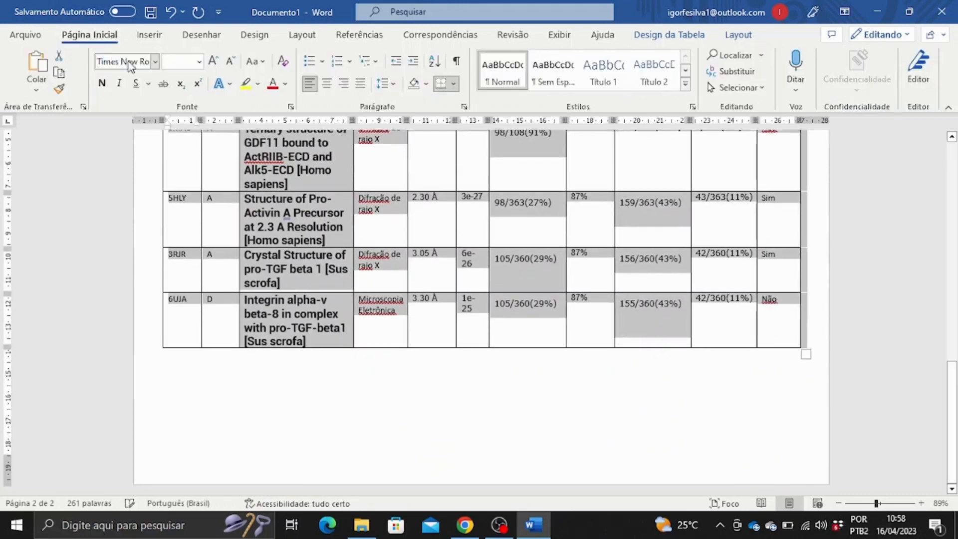
{"action": "key", "text": "Return"}
Make the table's header row bold and centred.
{"action": "scroll", "coordinate": [277, 231], "scroll_direction": "up", "scroll_amount": 12}
{"action": "left_click", "coordinate": [101, 84]}
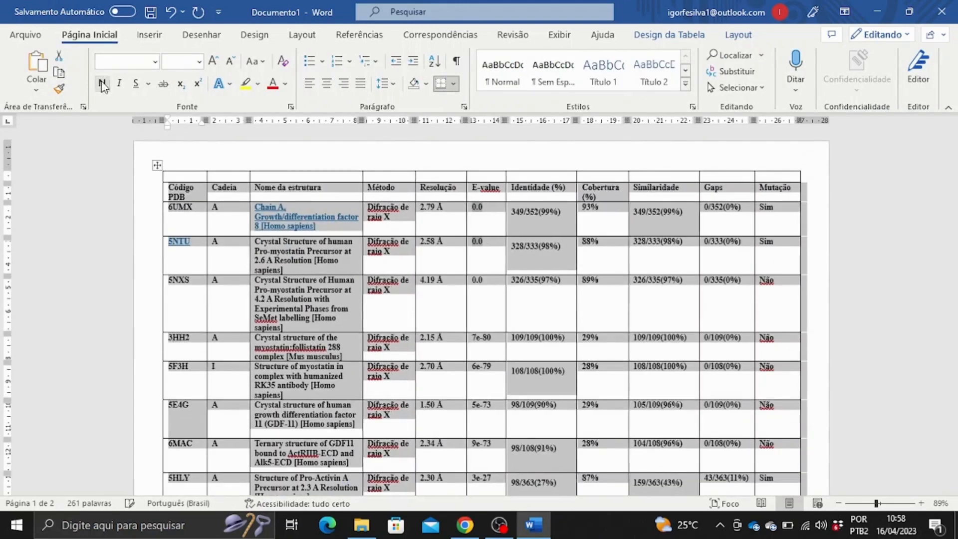
{"action": "left_click", "coordinate": [102, 84]}
{"action": "left_click", "coordinate": [171, 188]}
{"action": "mouse_move", "coordinate": [171, 188]}
{"action": "left_mouse_down"}
{"action": "mouse_move", "coordinate": [776, 188]}
{"action": "mouse_move", "coordinate": [186, 178]}
{"action": "left_mouse_up"}
{"action": "left_click", "coordinate": [102, 84]}
{"action": "left_click", "coordinate": [327, 83]}
{"action": "left_click", "coordinate": [274, 175]}
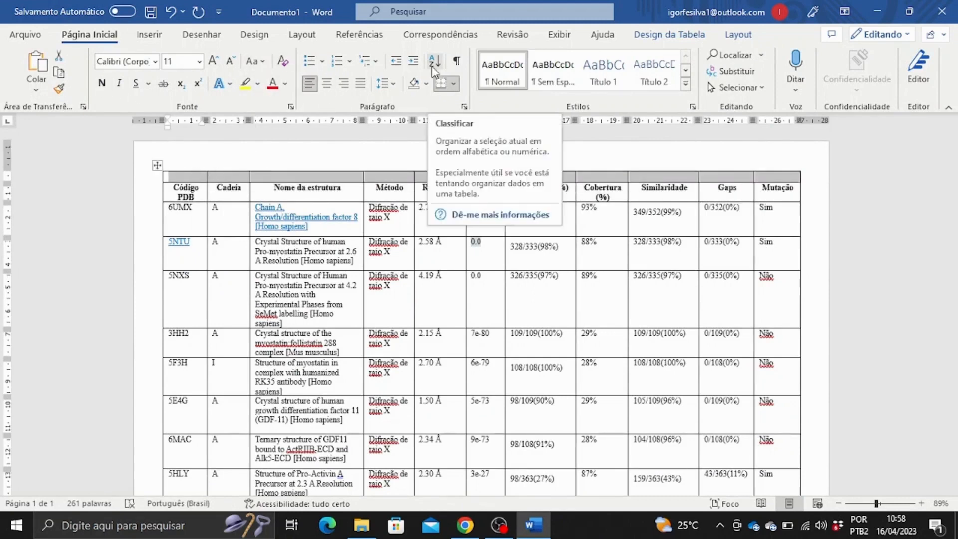
Merge the top row into one cell and type 'Tabela 1' as the title.
{"action": "right_click", "coordinate": [494, 175]}
{"action": "left_click", "coordinate": [529, 344]}
{"action": "left_click", "coordinate": [315, 181]}
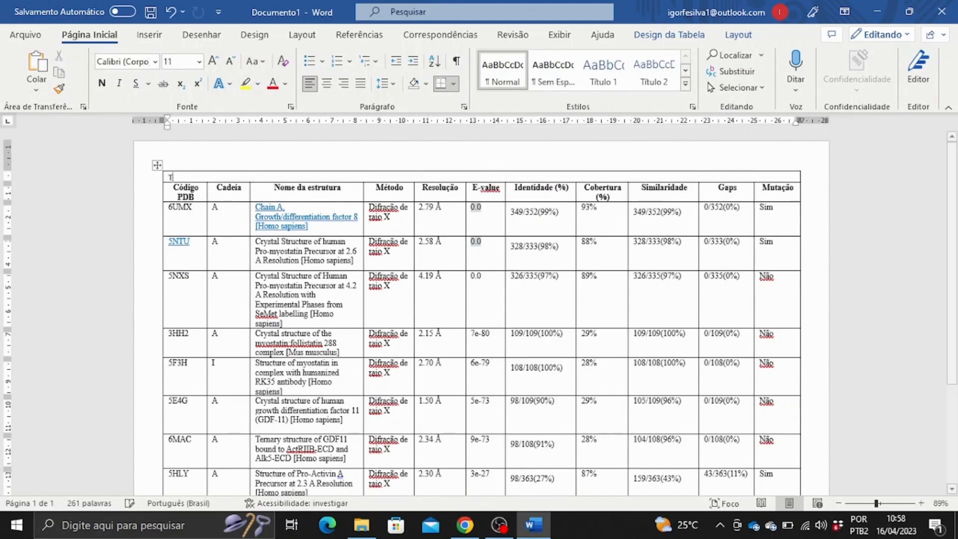
{"action": "type", "text": "Tabela 1. Modelos das estruturas tridimensionais de GDF8 obtidas após pesquisa no BLAST"}
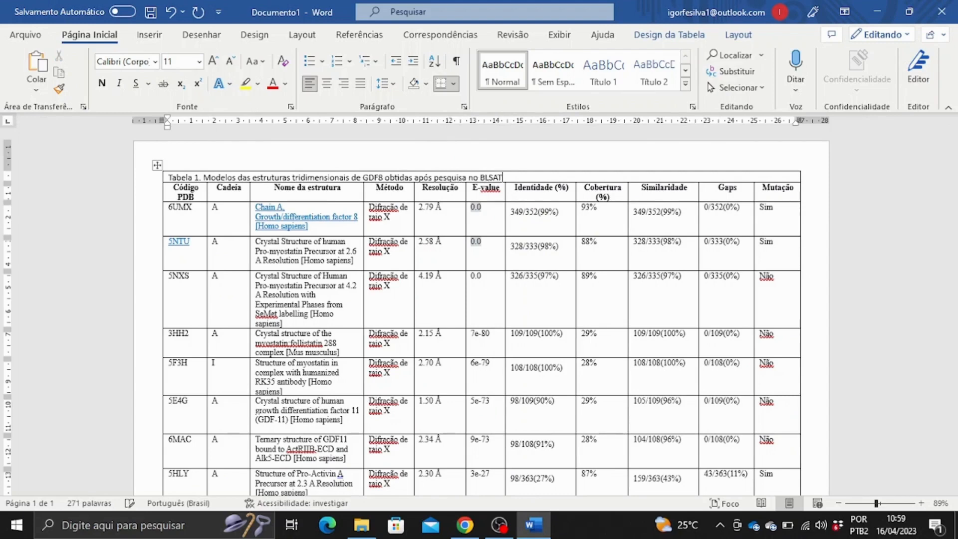
Try Times New Roman, bold and size 12 on the title and header cells, then undo.
{"action": "left_click_drag", "start_coordinate": [399, 178], "coordinate": [226, 188]}
{"action": "left_click", "coordinate": [125, 62]}
{"action": "type", "text": "Times New Roman"}
{"action": "key", "text": "Return"}
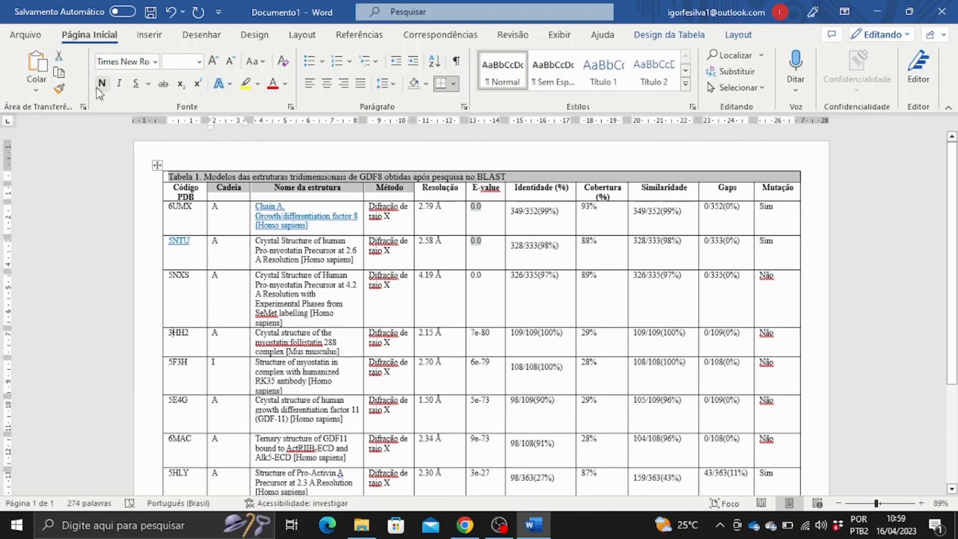
{"action": "left_click", "coordinate": [101, 85]}
{"action": "left_click", "coordinate": [218, 63]}
{"action": "left_click", "coordinate": [219, 64]}
{"action": "key", "text": "ctrl+z"}
{"action": "key", "text": "ctrl+z"}
{"action": "key", "text": "ctrl+z"}
Set the title text to size 14 and bold.
{"action": "left_click_drag", "start_coordinate": [507, 177], "coordinate": [169, 178]}
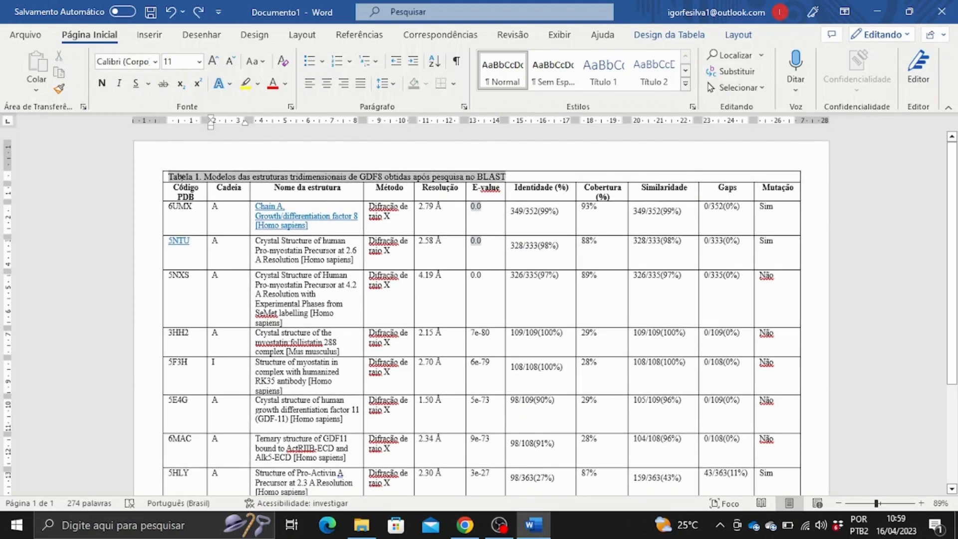
{"action": "left_click", "coordinate": [125, 62]}
{"action": "left_click", "coordinate": [220, 61]}
{"action": "left_click", "coordinate": [220, 61]}
{"action": "left_click", "coordinate": [102, 84]}
Select the table's data rows starting from the 6UMX cell.
{"action": "left_click", "coordinate": [544, 270]}
{"action": "scroll", "coordinate": [603, 278], "scroll_direction": "down", "scroll_amount": 4}
{"action": "scroll", "coordinate": [604, 278], "scroll_direction": "up", "scroll_amount": 4}
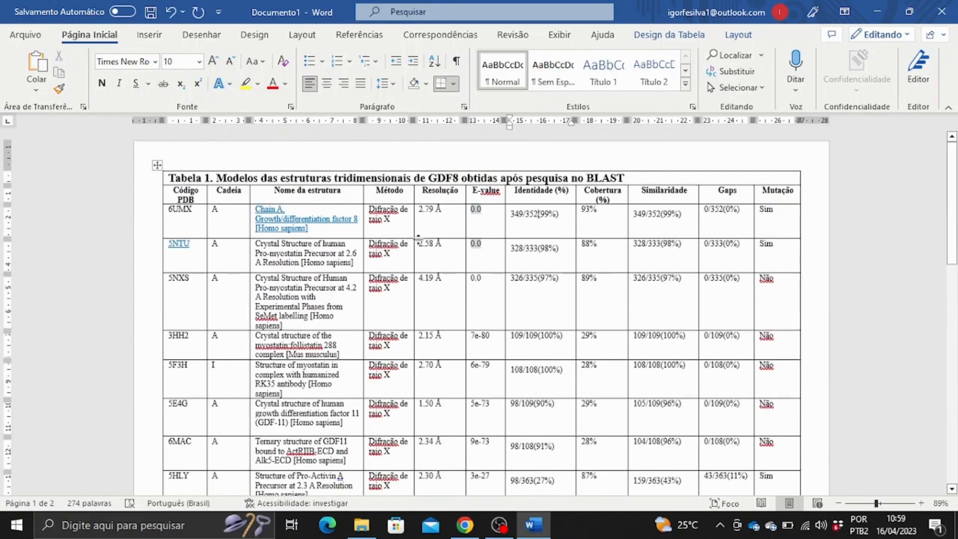
{"action": "left_click", "coordinate": [157, 211]}
{"action": "left_click", "coordinate": [163, 210]}
{"action": "left_click_drag", "start_coordinate": [175, 210], "coordinate": [776, 359]}
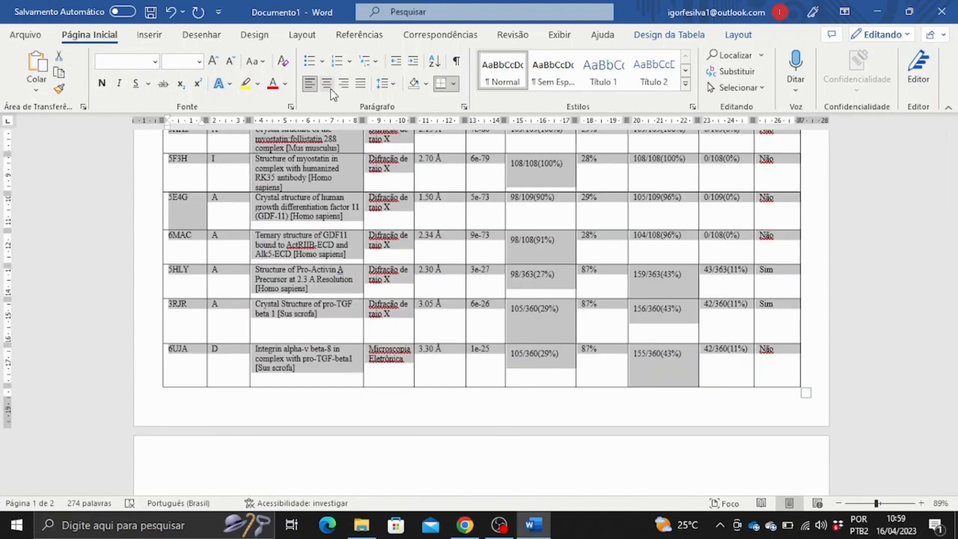
Centre the text in the selected data rows.
{"action": "left_click", "coordinate": [327, 85]}
{"action": "scroll", "coordinate": [435, 250], "scroll_direction": "up", "scroll_amount": 5}
{"action": "left_click", "coordinate": [439, 227]}
Remove the hyperlinks from the 6UMX and 5NTU codes.
{"action": "right_click", "coordinate": [307, 225]}
{"action": "left_click", "coordinate": [362, 333]}
{"action": "right_click", "coordinate": [186, 244]}
{"action": "left_click", "coordinate": [239, 353]}
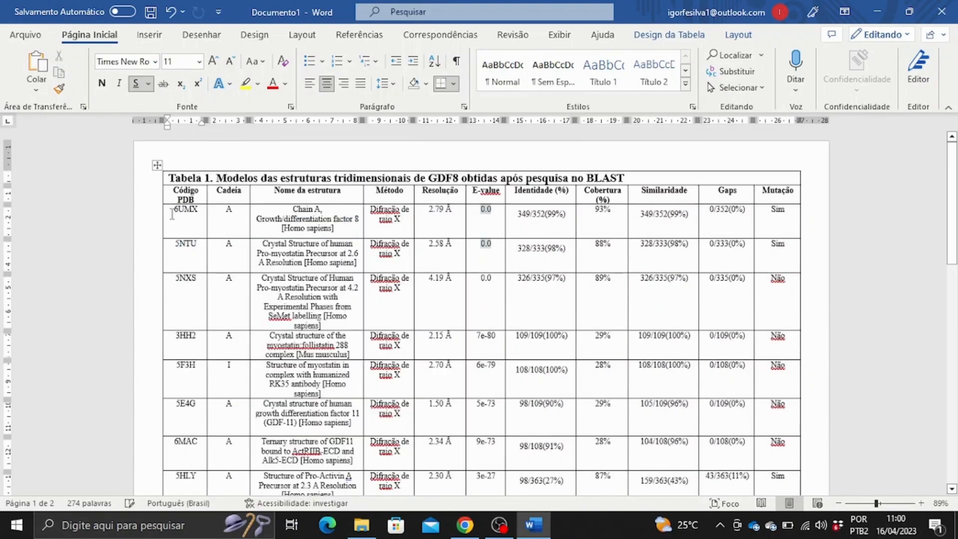
Look through the cell shading colour options for the selected data rows.
{"action": "left_click_drag", "start_coordinate": [174, 209], "coordinate": [777, 384]}
{"action": "right_click", "coordinate": [544, 206]}
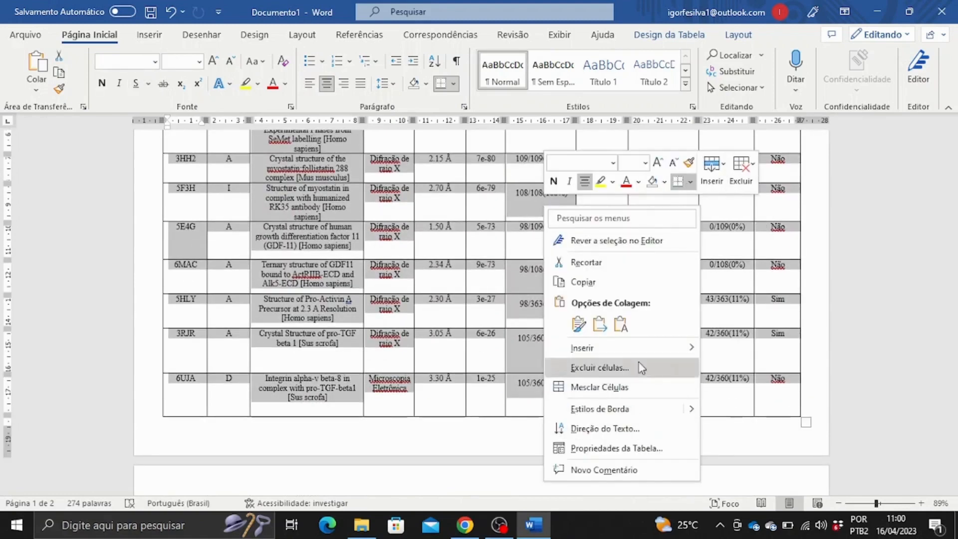
{"action": "left_click", "coordinate": [690, 164]}
{"action": "left_click", "coordinate": [689, 165]}
{"action": "left_click", "coordinate": [668, 184]}
{"action": "left_click", "coordinate": [667, 184]}
{"action": "left_click", "coordinate": [668, 184]}
{"action": "left_click", "coordinate": [668, 184]}
{"action": "scroll", "coordinate": [625, 315], "scroll_direction": "up", "scroll_amount": 6}
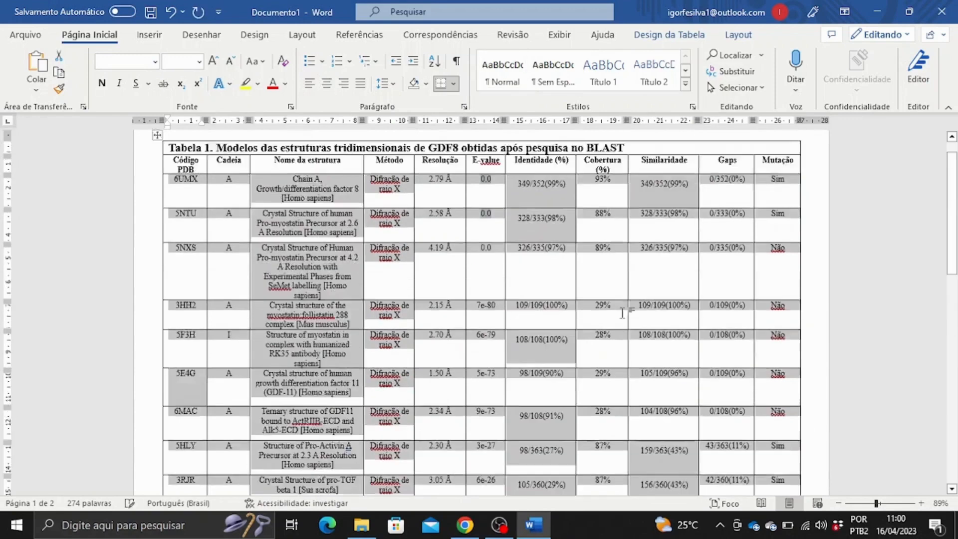
{"action": "left_click", "coordinate": [544, 294]}
{"action": "left_click_drag", "start_coordinate": [174, 210], "coordinate": [772, 357]}
{"action": "right_click", "coordinate": [326, 180]}
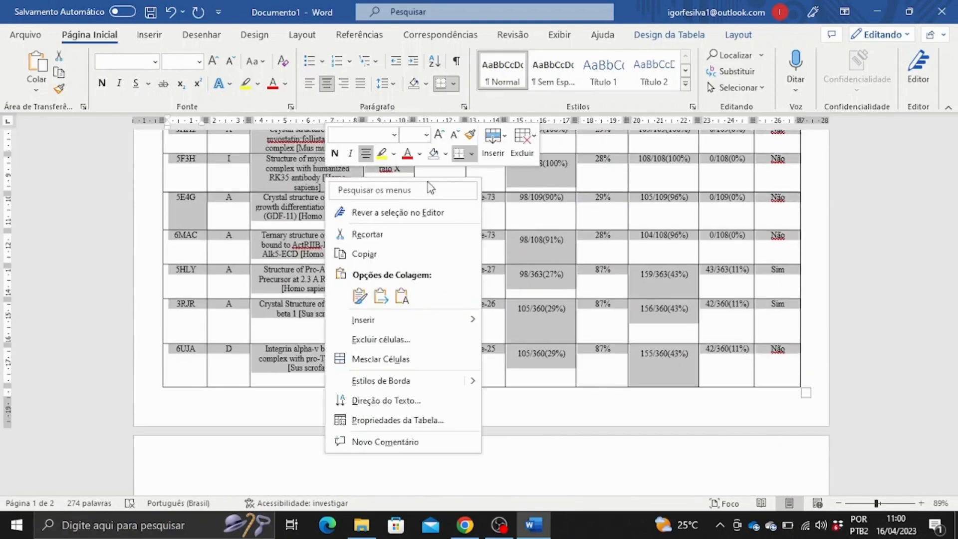
{"action": "left_click", "coordinate": [446, 155]}
{"action": "left_click", "coordinate": [470, 140]}
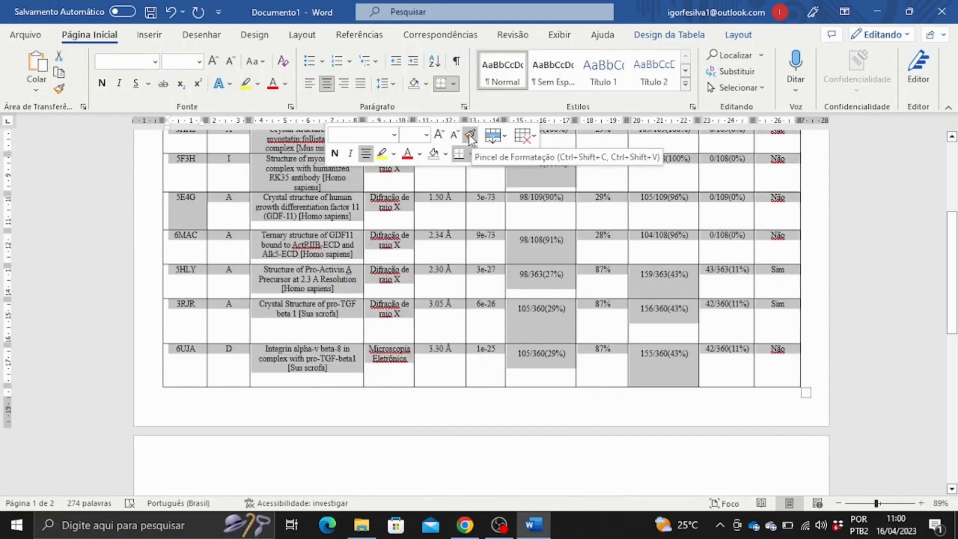
Centre the selected cells' contents vertically using the table Layout settings.
{"action": "right_click", "coordinate": [572, 177]}
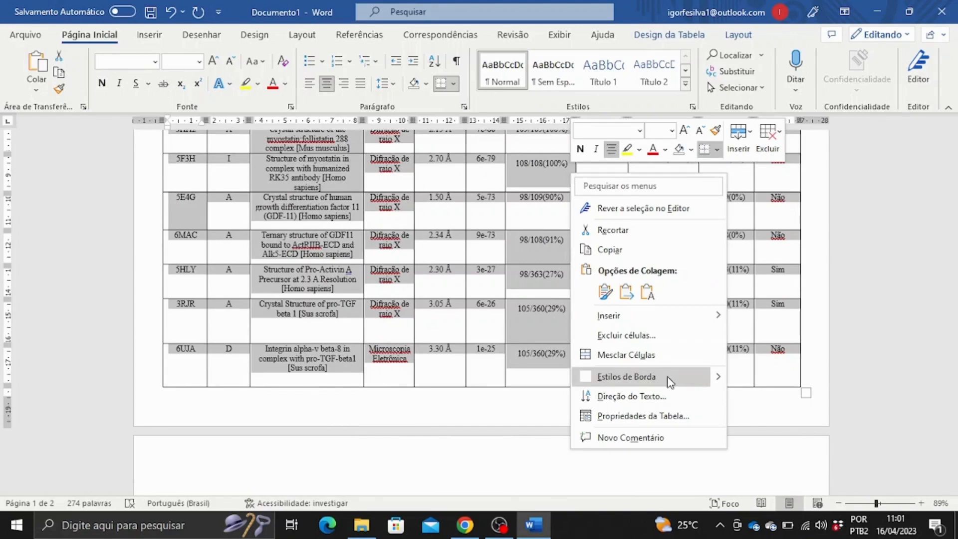
{"action": "left_click", "coordinate": [669, 36]}
{"action": "left_click", "coordinate": [738, 36]}
{"action": "left_click", "coordinate": [594, 73]}
{"action": "left_click", "coordinate": [663, 38]}
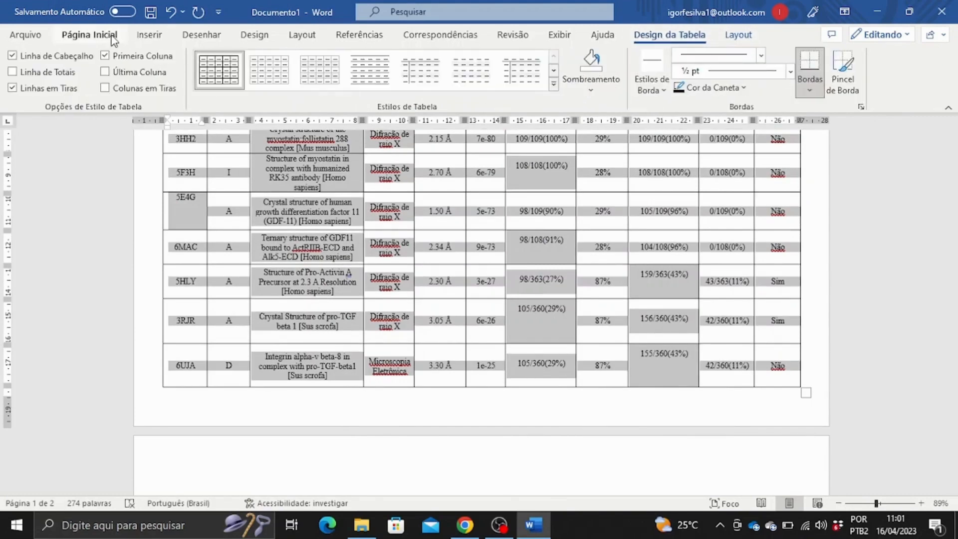
{"action": "left_click", "coordinate": [112, 36]}
{"action": "scroll", "coordinate": [450, 275], "scroll_direction": "up", "scroll_amount": 4}
Remove the grey background shading from the E-value cells.
{"action": "right_click", "coordinate": [330, 226]}
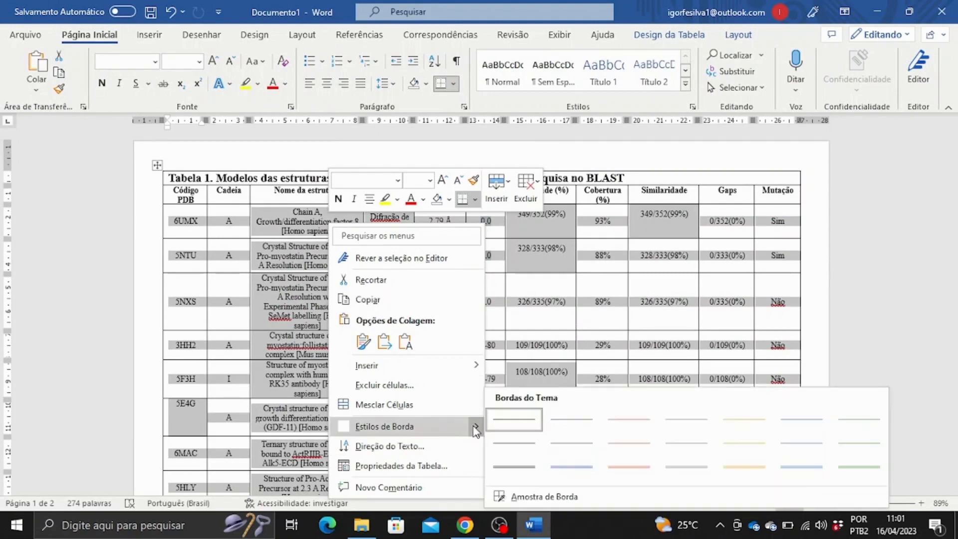
{"action": "left_click", "coordinate": [449, 200]}
{"action": "left_click", "coordinate": [448, 223]}
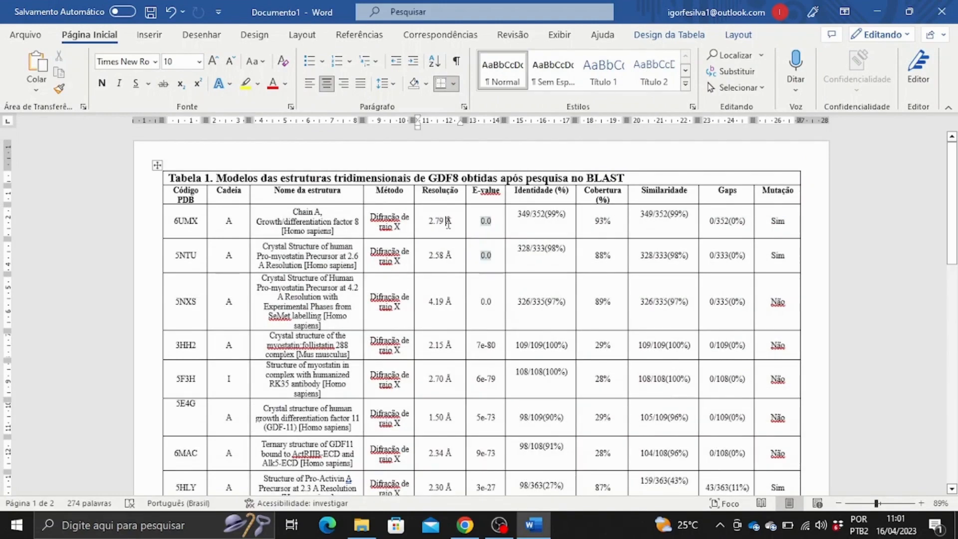
{"action": "left_click_drag", "start_coordinate": [483, 229], "coordinate": [481, 256]}
{"action": "left_click", "coordinate": [257, 84]}
{"action": "left_click", "coordinate": [280, 174]}
Copy the plain 0.0 from 5NXS and paste it over the 5NTU and 6UMX E-values.
{"action": "left_click_drag", "start_coordinate": [493, 303], "coordinate": [481, 304]}
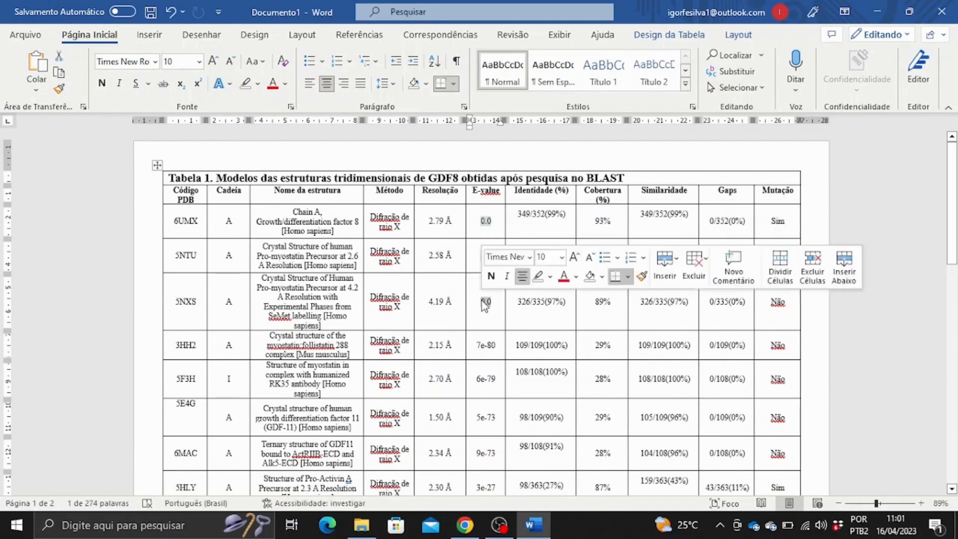
{"action": "key", "text": "ctrl+c"}
{"action": "left_click_drag", "start_coordinate": [493, 255], "coordinate": [480, 256]}
{"action": "key", "text": "ctrl+v"}
{"action": "key", "text": "ctrl+v"}
{"action": "left_click", "coordinate": [587, 320]}
{"action": "scroll", "coordinate": [586, 321], "scroll_direction": "down", "scroll_amount": 5}
{"action": "scroll", "coordinate": [549, 311], "scroll_direction": "up", "scroll_amount": 5}
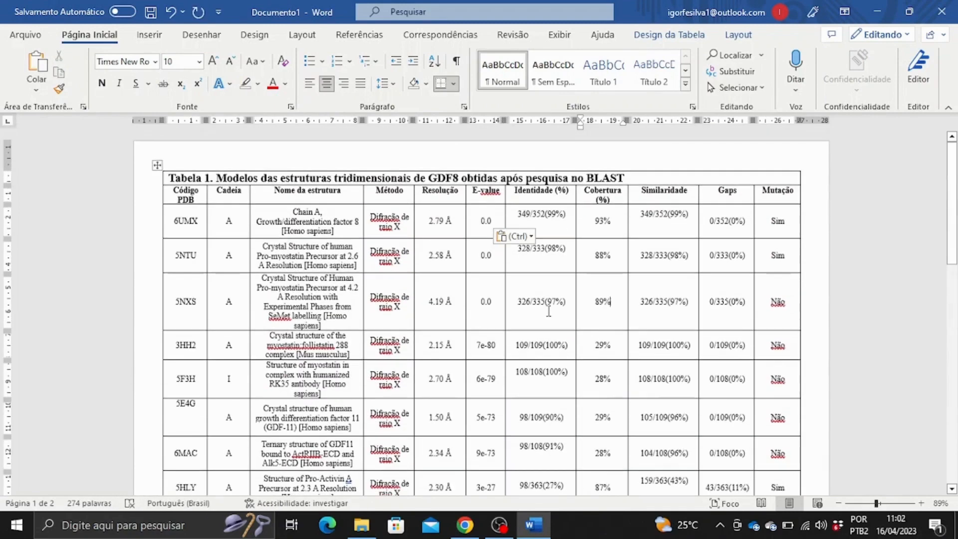
Select all of the table's cells.
{"action": "left_click", "coordinate": [663, 36]}
{"action": "left_click", "coordinate": [80, 40]}
{"action": "left_click", "coordinate": [815, 356]}
{"action": "scroll", "coordinate": [816, 357], "scroll_direction": "down", "scroll_amount": 5}
{"action": "scroll", "coordinate": [816, 356], "scroll_direction": "up", "scroll_amount": 5}
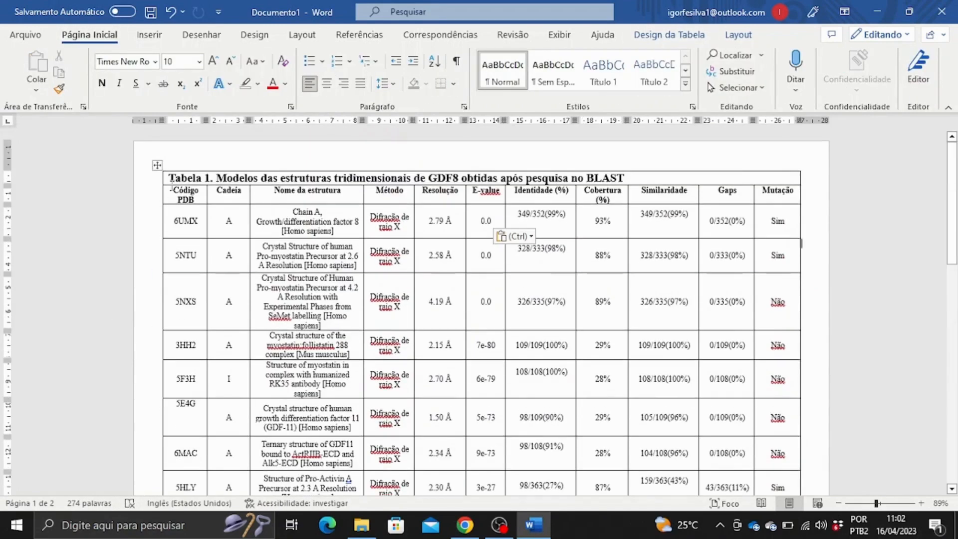
{"action": "left_click_drag", "start_coordinate": [172, 186], "coordinate": [778, 382]}
{"action": "left_click", "coordinate": [669, 35]}
Centre all cell contents and delete the blank lines below 5E4G.
{"action": "left_click", "coordinate": [739, 35]}
{"action": "left_click", "coordinate": [593, 73]}
{"action": "double_click", "coordinate": [185, 199]}
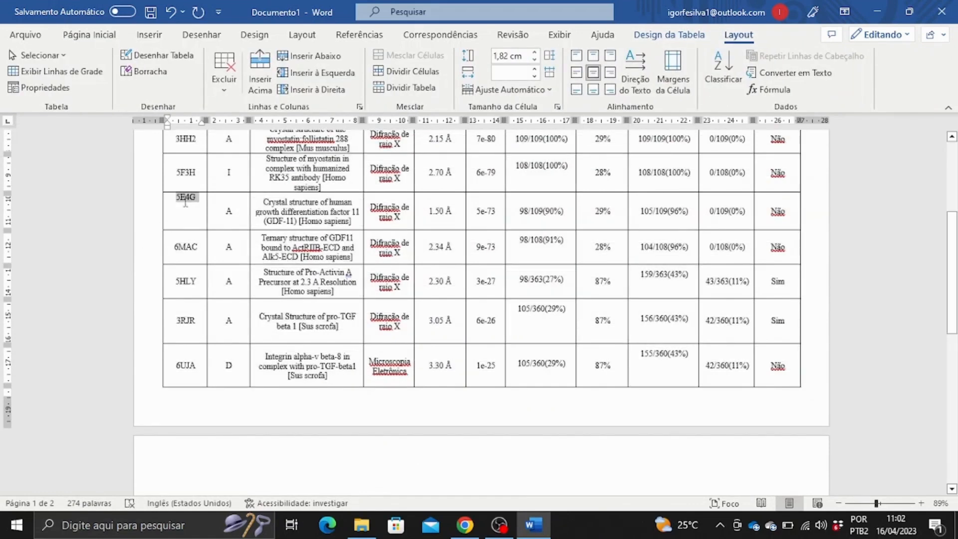
{"action": "left_click", "coordinate": [184, 229]}
{"action": "key", "text": "BackSpace"}
{"action": "key", "text": "BackSpace"}
{"action": "scroll", "coordinate": [864, 257], "scroll_direction": "up", "scroll_amount": 4}
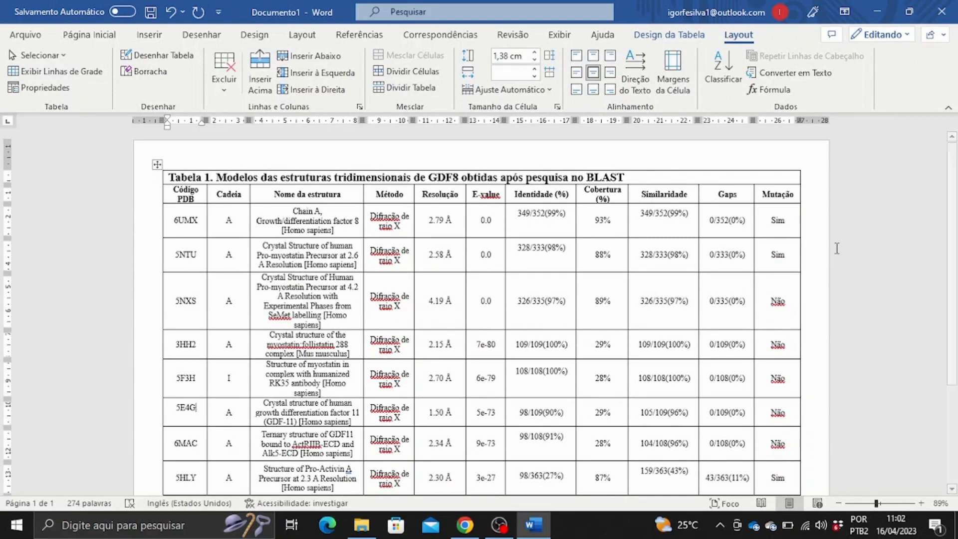
{"action": "scroll", "coordinate": [766, 267], "scroll_direction": "down", "scroll_amount": 3}
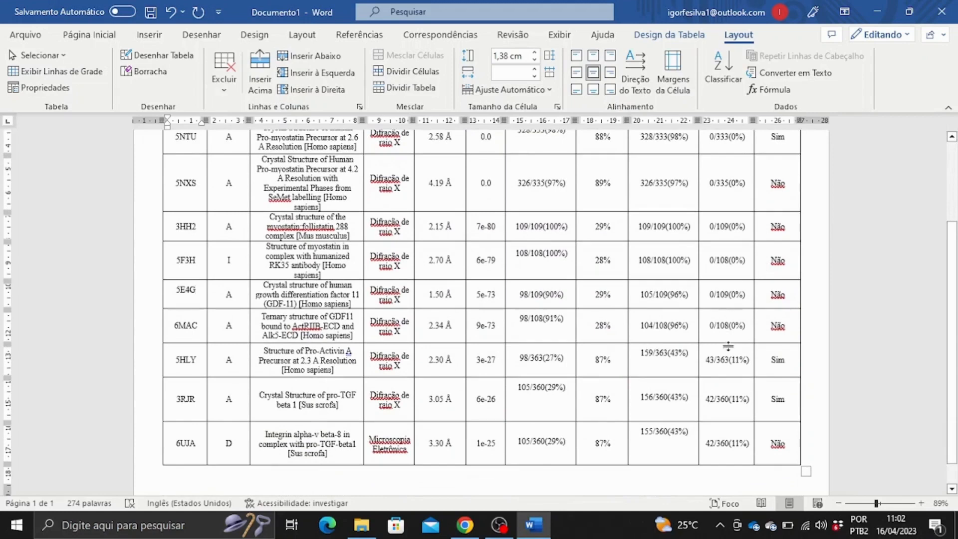
{"action": "scroll", "coordinate": [799, 369], "scroll_direction": "up", "scroll_amount": 1}
{"action": "scroll", "coordinate": [807, 400], "scroll_direction": "up", "scroll_amount": 2}
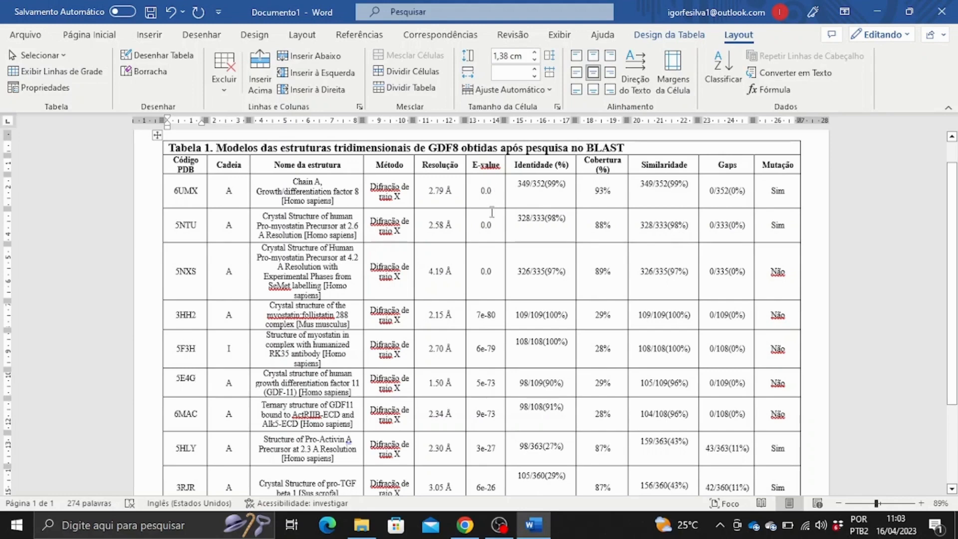
Delete the empty line after 349/352(99%) in 6UMX's Identidade cell.
{"action": "double_click", "coordinate": [488, 189]}
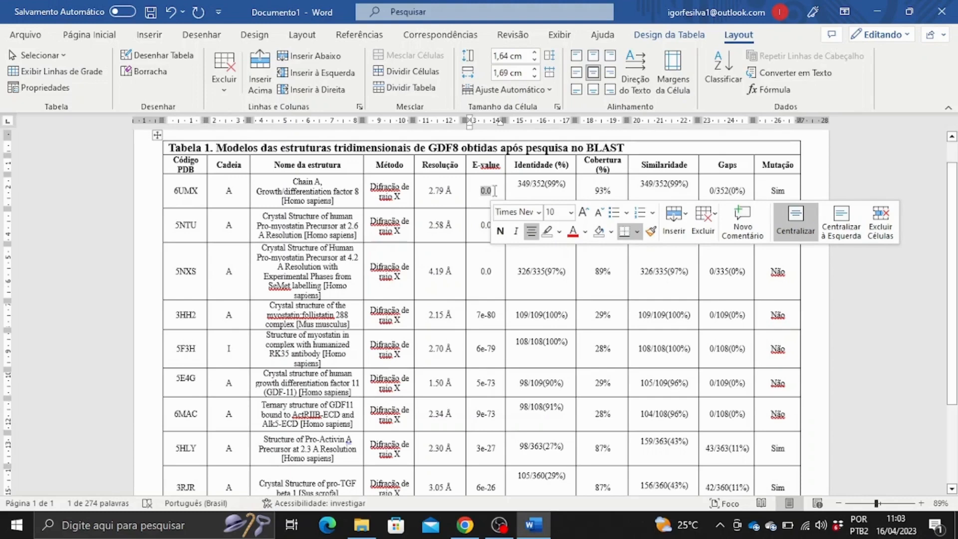
{"action": "left_click", "coordinate": [495, 190]}
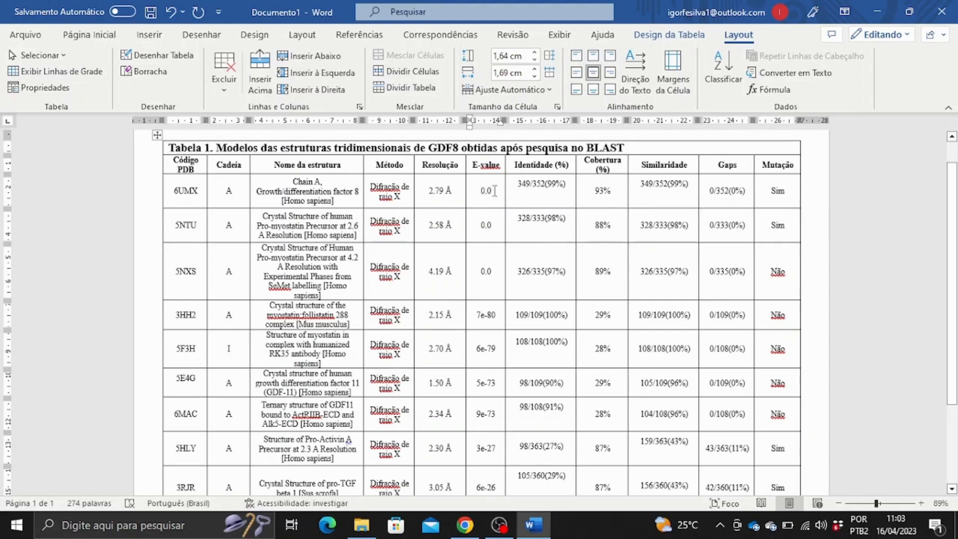
{"action": "left_click", "coordinate": [570, 186]}
{"action": "left_click", "coordinate": [544, 202]}
{"action": "left_click", "coordinate": [574, 192]}
{"action": "key", "text": "Delete"}
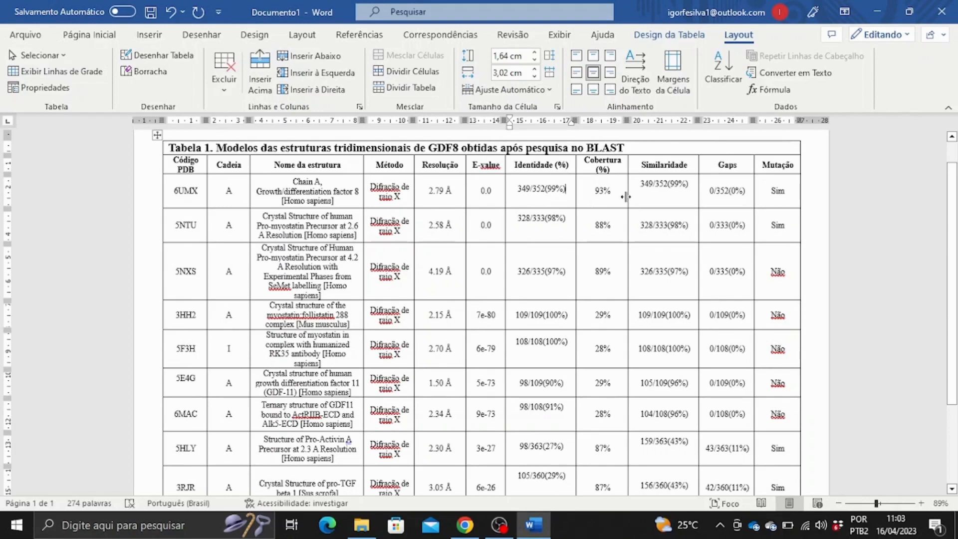
Review 6UMX's Cobertura 93%, Gaps and Mutação Sim cells, then the 5NXS E-value.
{"action": "left_click_drag", "start_coordinate": [611, 193], "coordinate": [599, 194]}
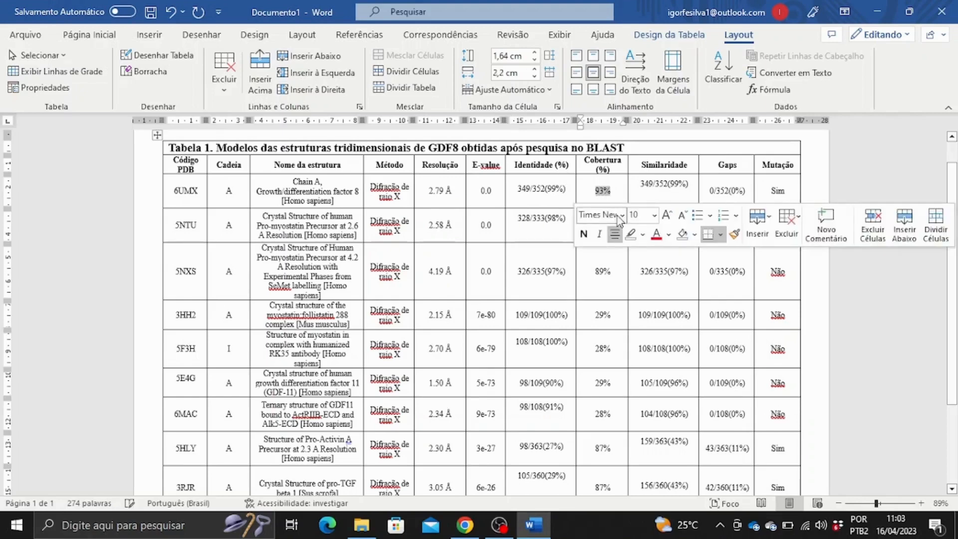
{"action": "left_click", "coordinate": [617, 187]}
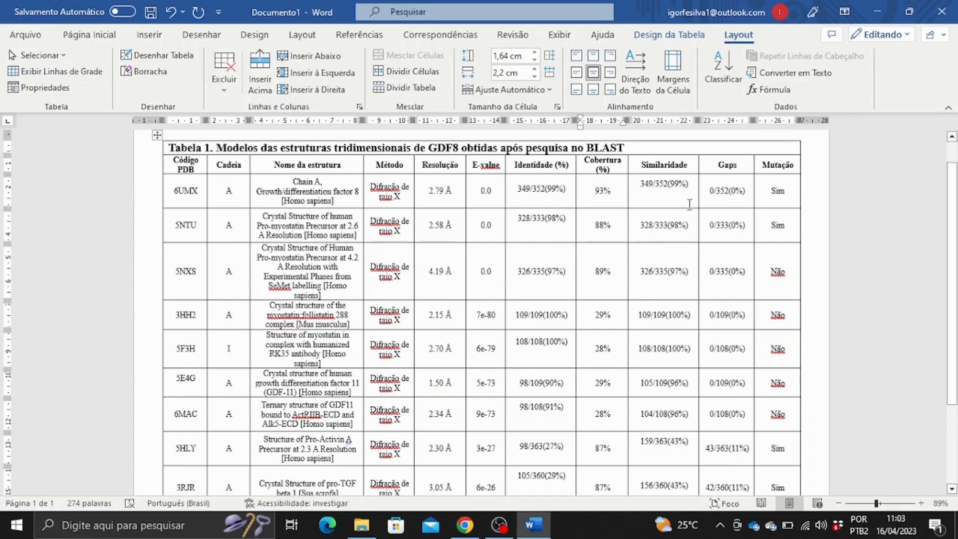
{"action": "left_click_drag", "start_coordinate": [744, 192], "coordinate": [726, 195]}
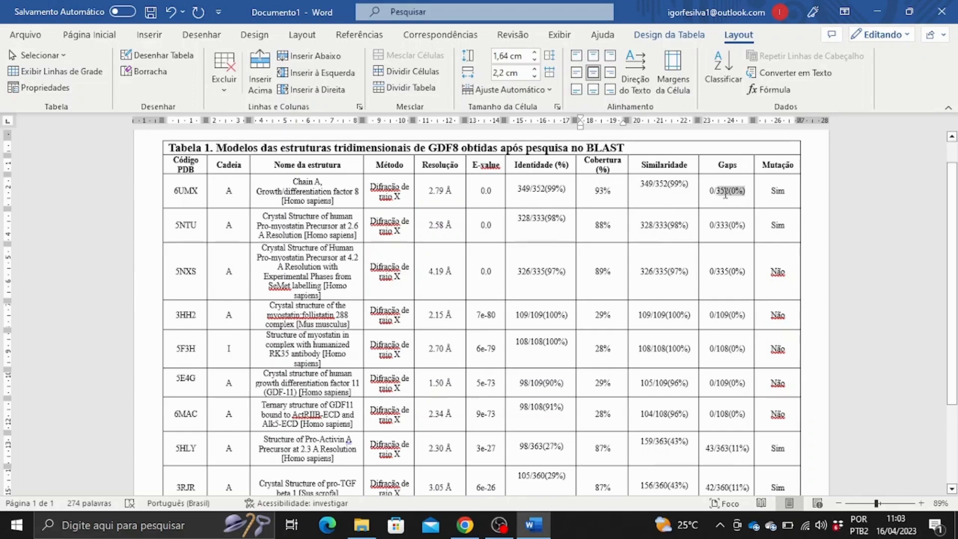
{"action": "left_click", "coordinate": [772, 192]}
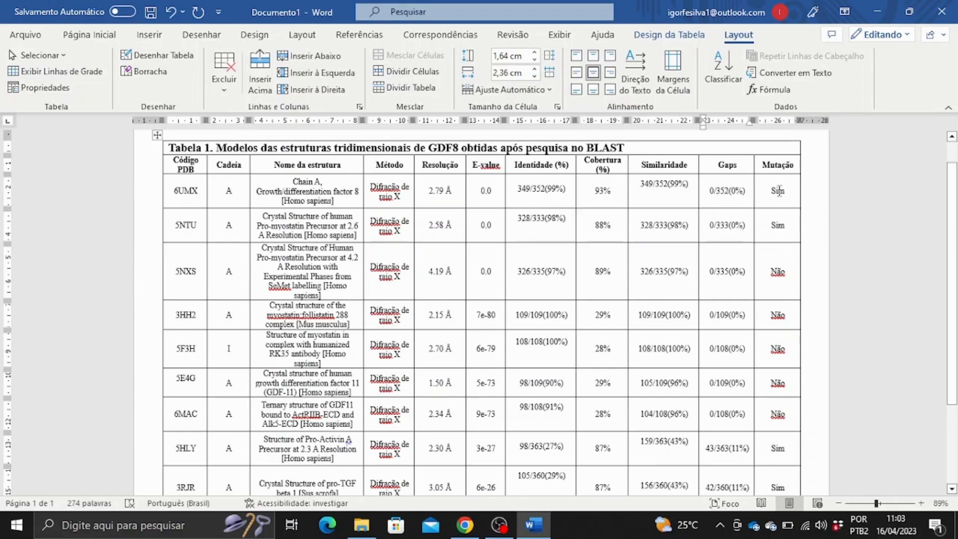
{"action": "left_click_drag", "start_coordinate": [772, 192], "coordinate": [787, 193]}
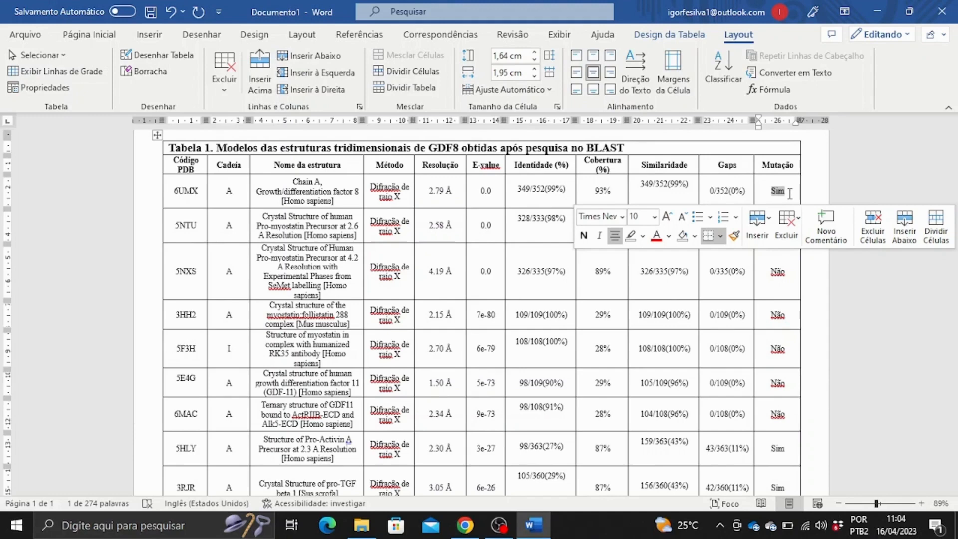
{"action": "left_click", "coordinate": [495, 271]}
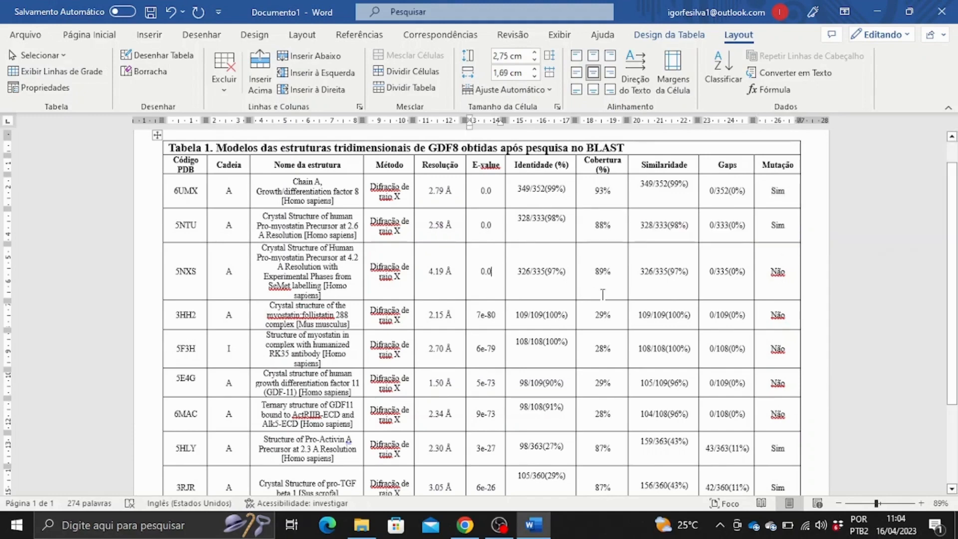
{"action": "scroll", "coordinate": [574, 316], "scroll_direction": "down", "scroll_amount": 2}
{"action": "scroll", "coordinate": [574, 318], "scroll_direction": "up", "scroll_amount": 2}
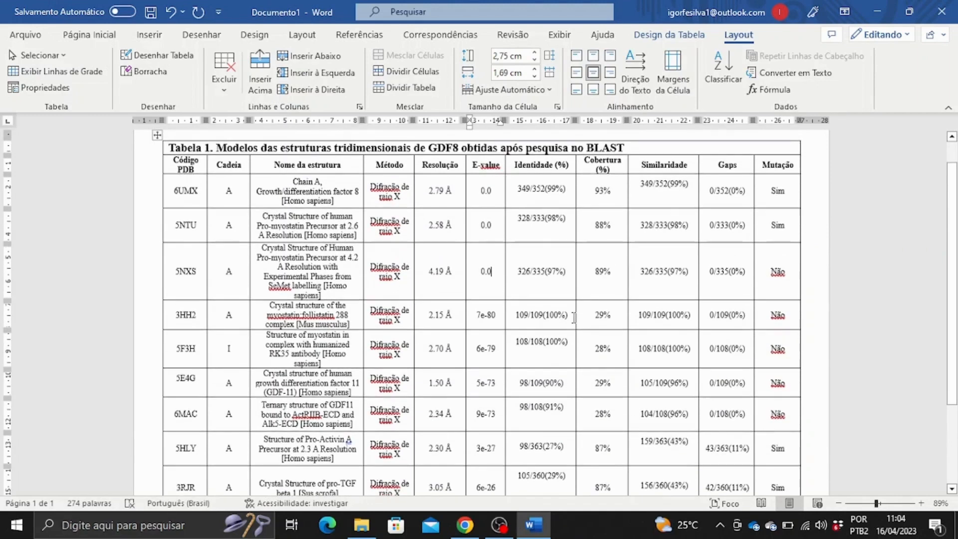
{"action": "left_click", "coordinate": [519, 247]}
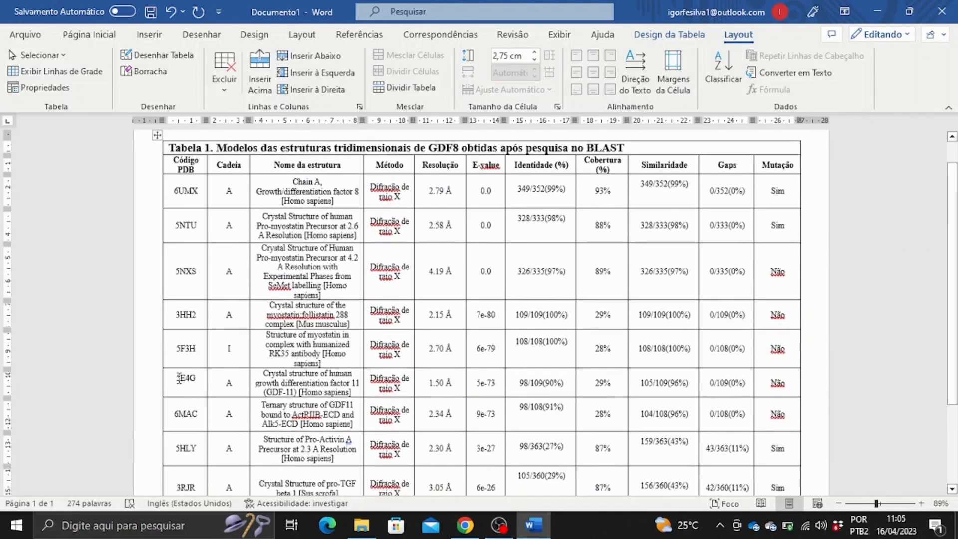
{"action": "left_click_drag", "start_coordinate": [178, 378], "coordinate": [199, 379]}
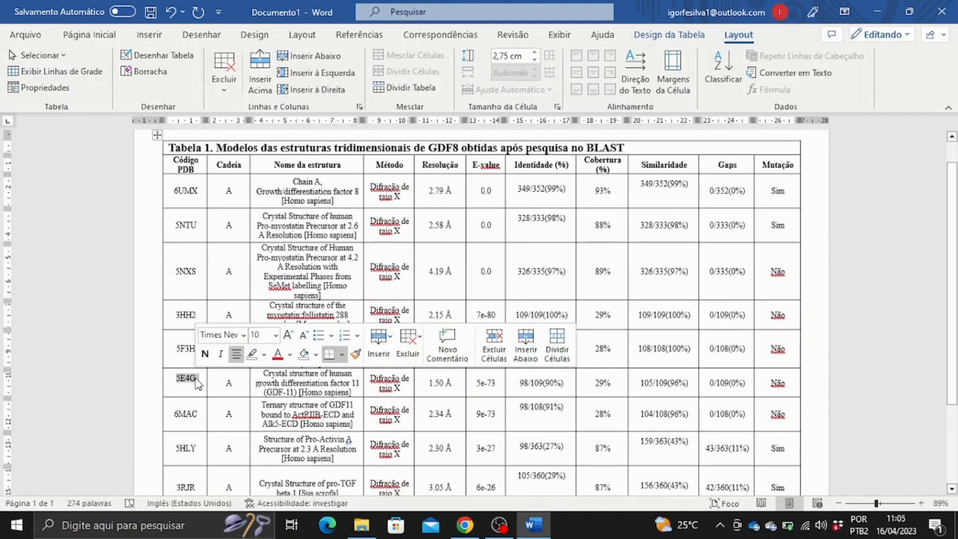
{"action": "left_click", "coordinate": [440, 384]}
{"action": "scroll", "coordinate": [456, 422], "scroll_direction": "down", "scroll_amount": 4}
{"action": "scroll", "coordinate": [456, 385], "scroll_direction": "up", "scroll_amount": 2}
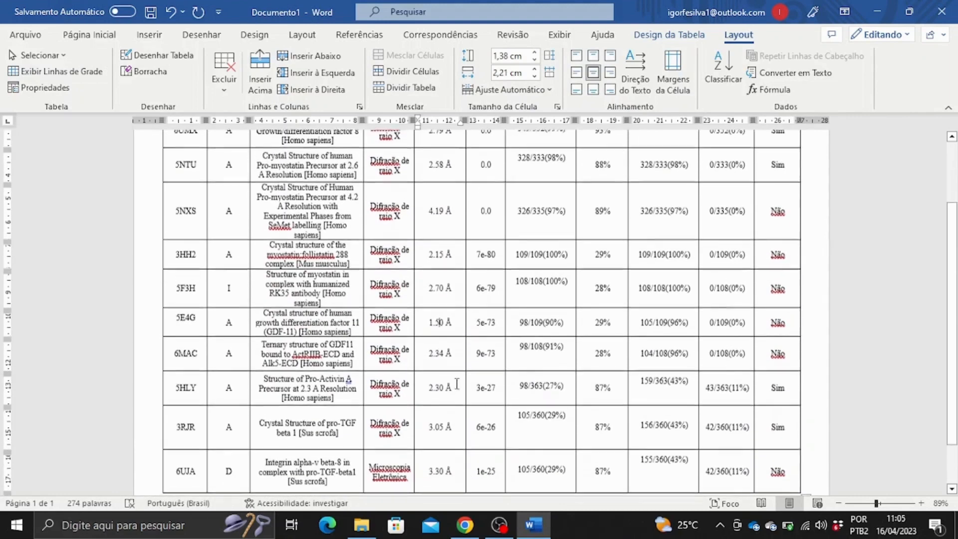
{"action": "scroll", "coordinate": [447, 242], "scroll_direction": "up", "scroll_amount": 2}
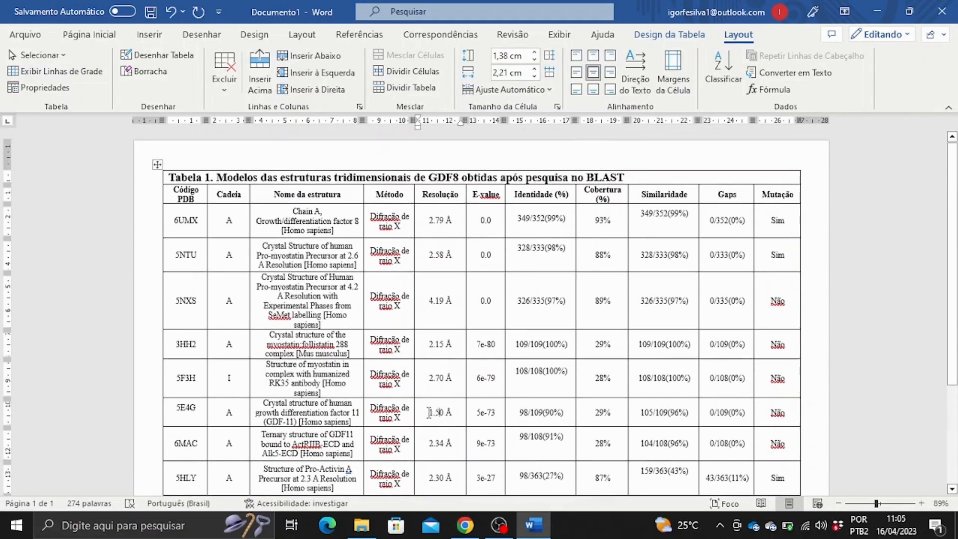
{"action": "left_click_drag", "start_coordinate": [428, 413], "coordinate": [444, 413]}
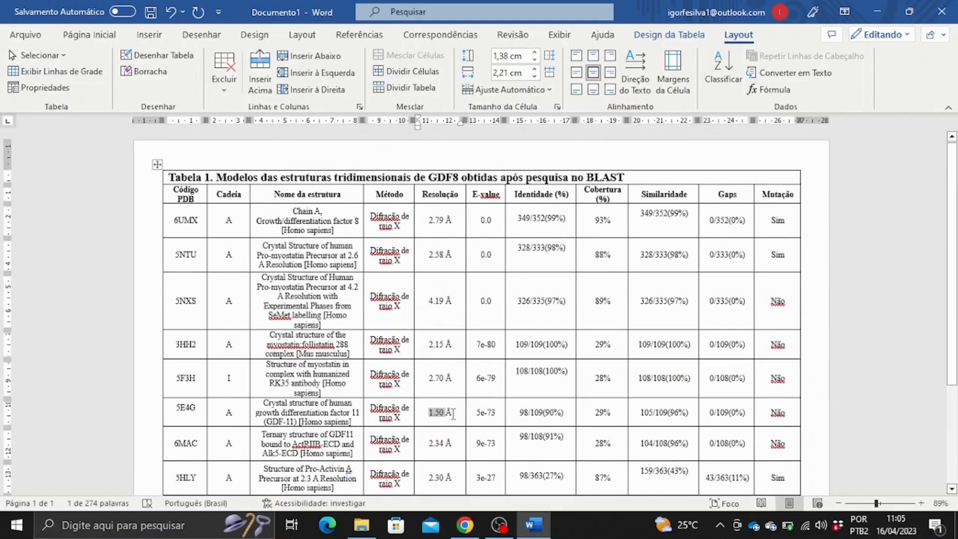
{"action": "left_click", "coordinate": [453, 414]}
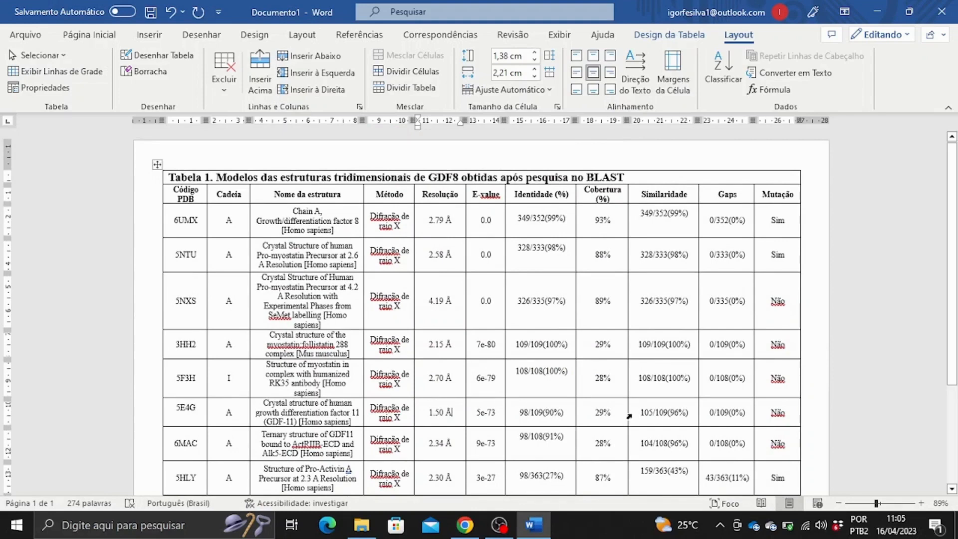
{"action": "left_click_drag", "start_coordinate": [613, 413], "coordinate": [594, 413]}
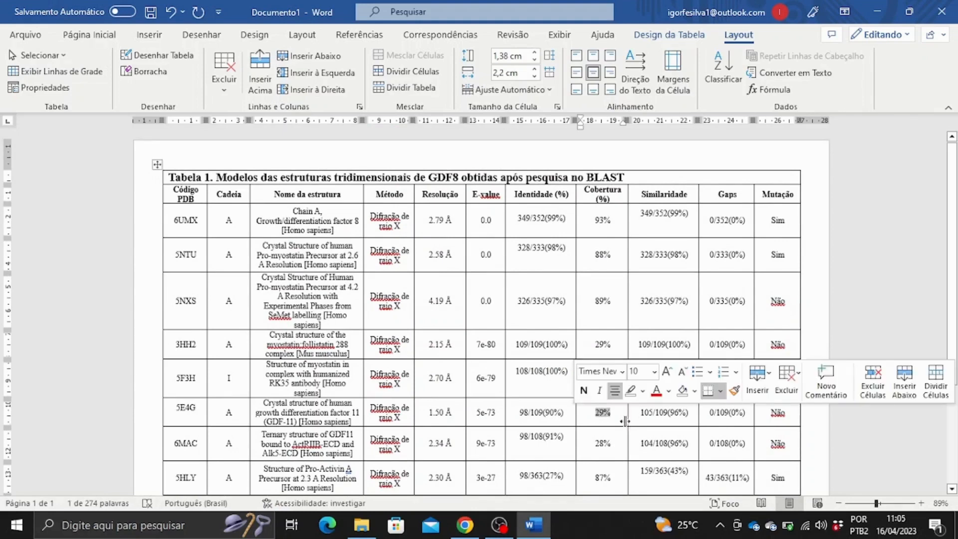
{"action": "left_click", "coordinate": [622, 418]}
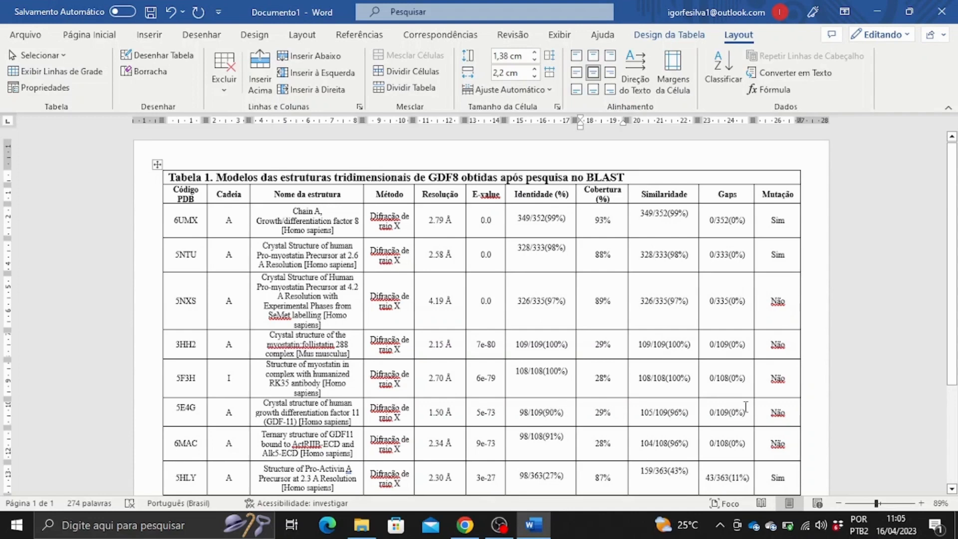
{"action": "left_click_drag", "start_coordinate": [794, 411], "coordinate": [208, 407]}
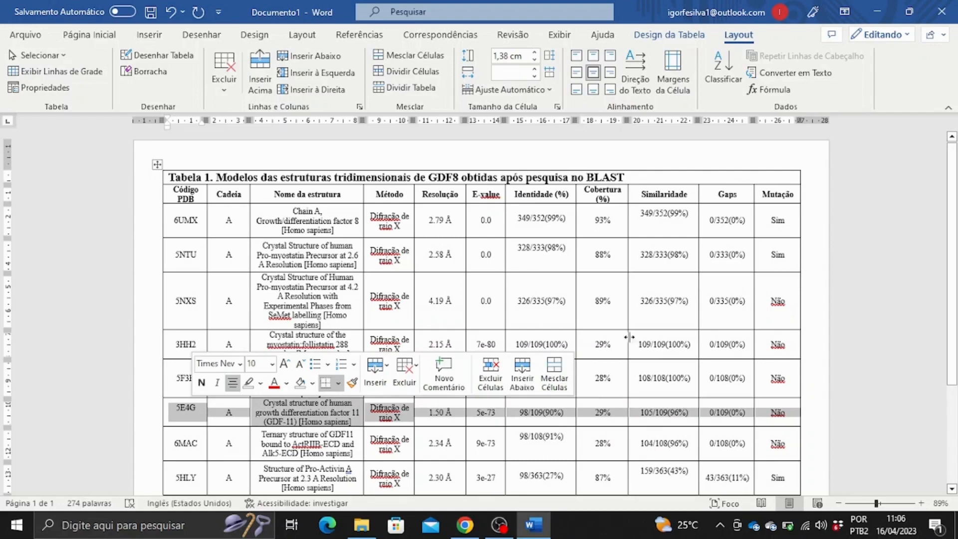
{"action": "left_click", "coordinate": [399, 332]}
{"action": "scroll", "coordinate": [399, 332], "scroll_direction": "down", "scroll_amount": 1}
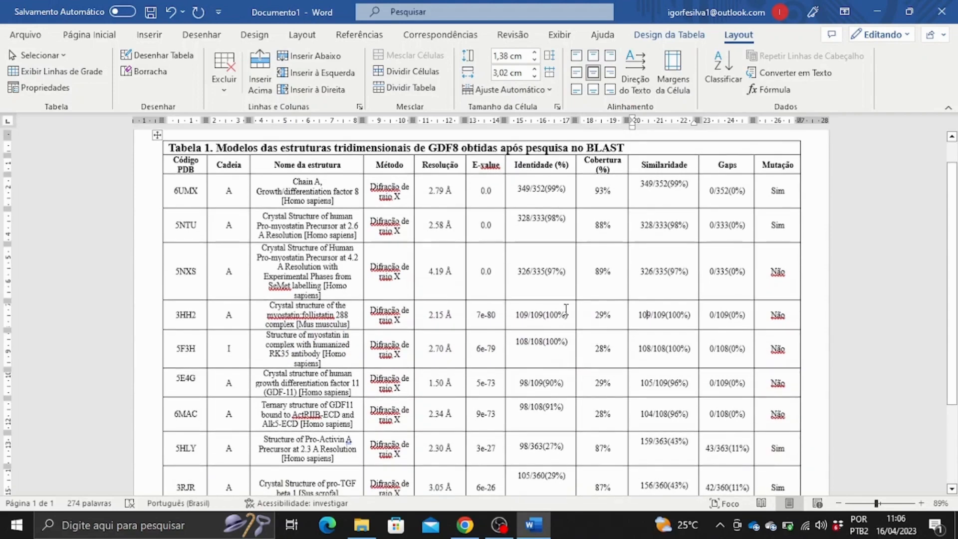
{"action": "left_click_drag", "start_coordinate": [596, 314], "coordinate": [618, 417]}
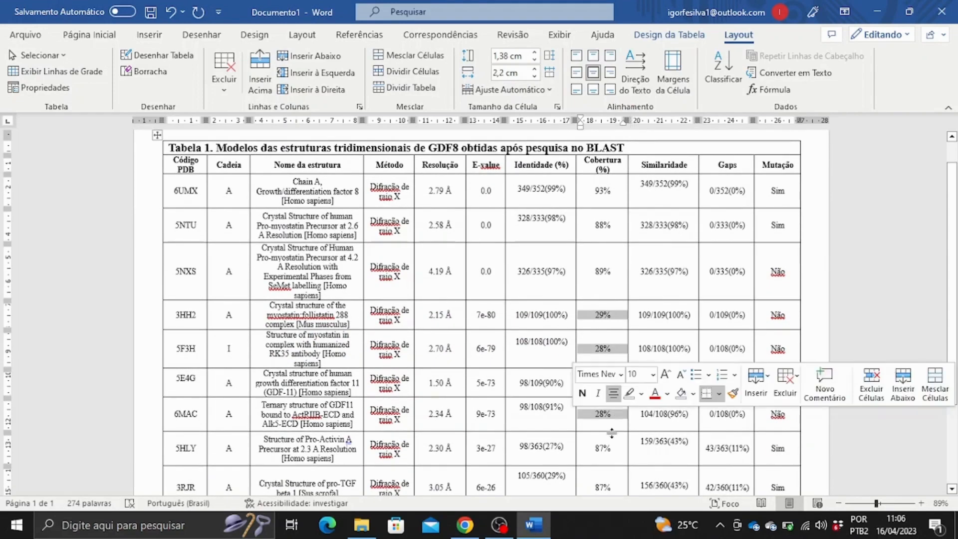
{"action": "scroll", "coordinate": [618, 417], "scroll_direction": "down", "scroll_amount": 3}
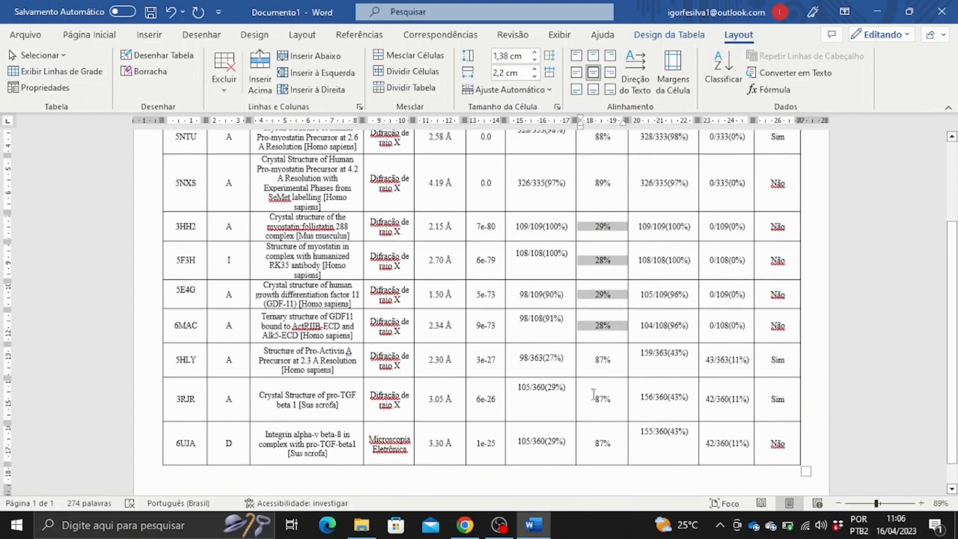
{"action": "left_click_drag", "start_coordinate": [597, 360], "coordinate": [609, 446]}
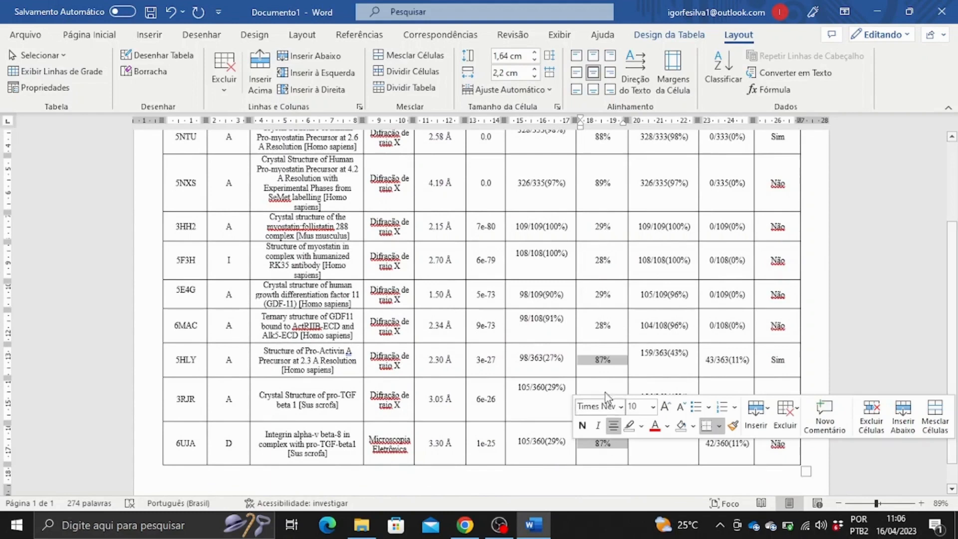
{"action": "left_click", "coordinate": [609, 365]}
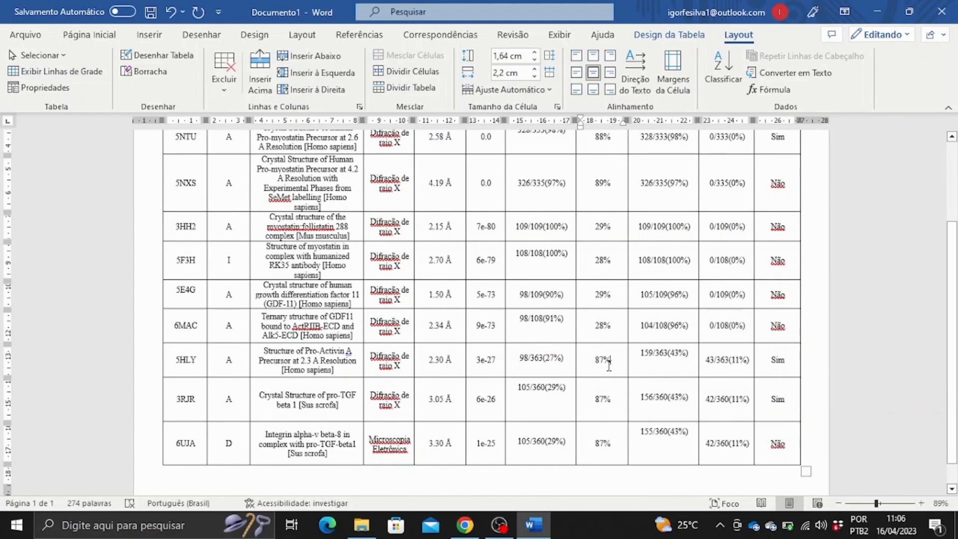
{"action": "scroll", "coordinate": [609, 366], "scroll_direction": "up", "scroll_amount": 3}
{"action": "scroll", "coordinate": [621, 399], "scroll_direction": "down", "scroll_amount": 3}
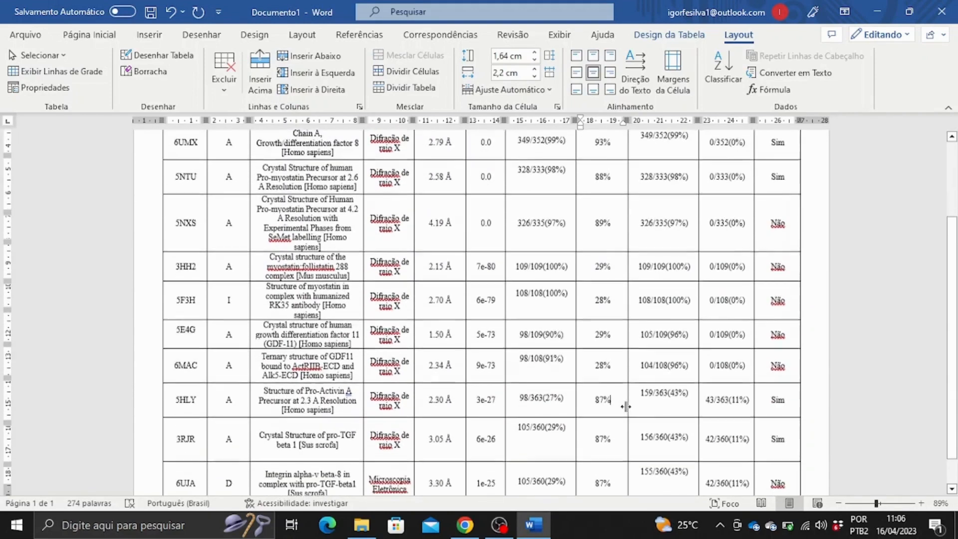
{"action": "left_click_drag", "start_coordinate": [542, 358], "coordinate": [555, 358]}
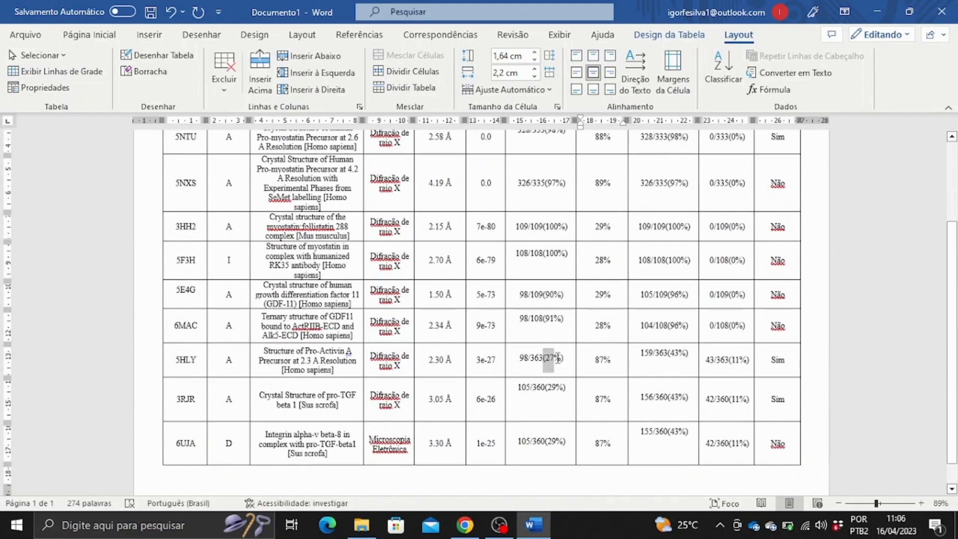
{"action": "left_click_drag", "start_coordinate": [547, 398], "coordinate": [556, 398]}
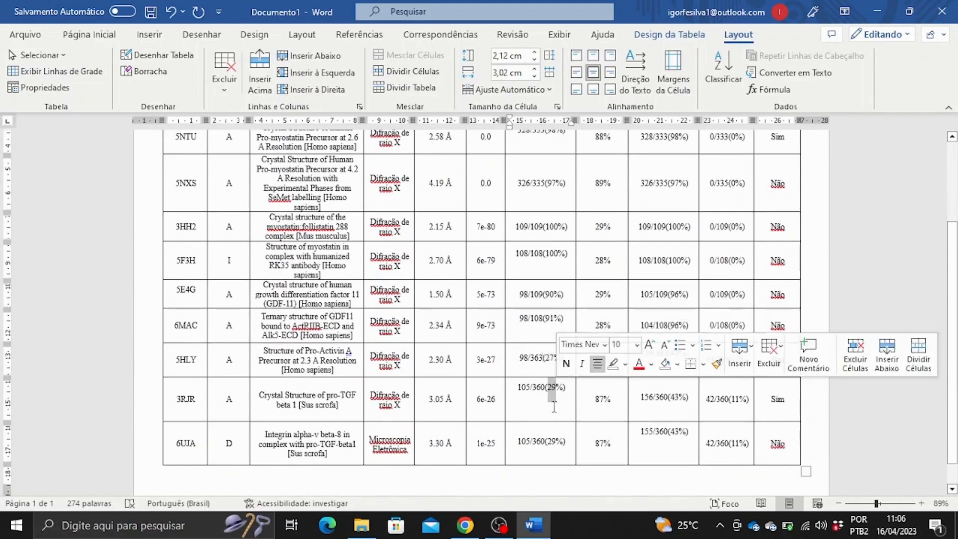
{"action": "left_click", "coordinate": [544, 353]}
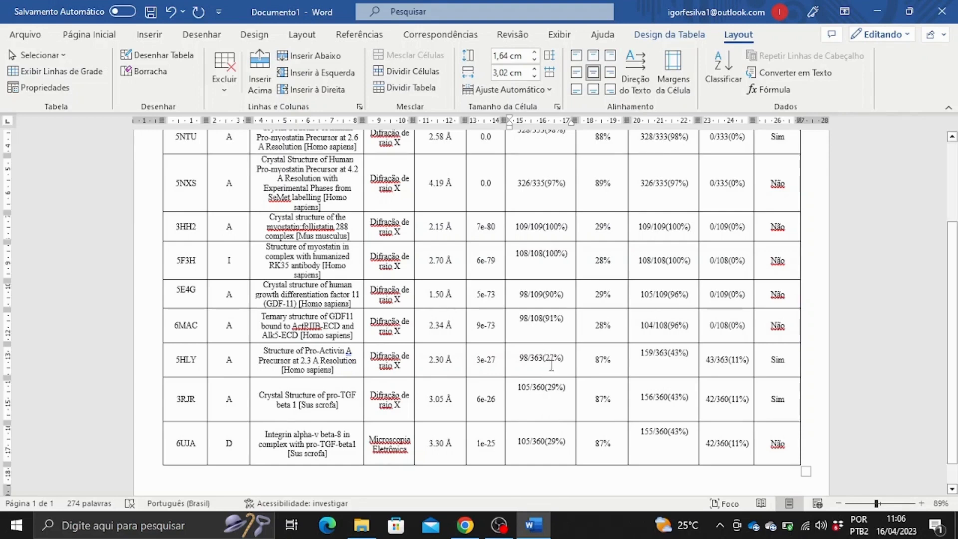
{"action": "left_click", "coordinate": [551, 363]}
{"action": "left_click_drag", "start_coordinate": [598, 357], "coordinate": [614, 456]}
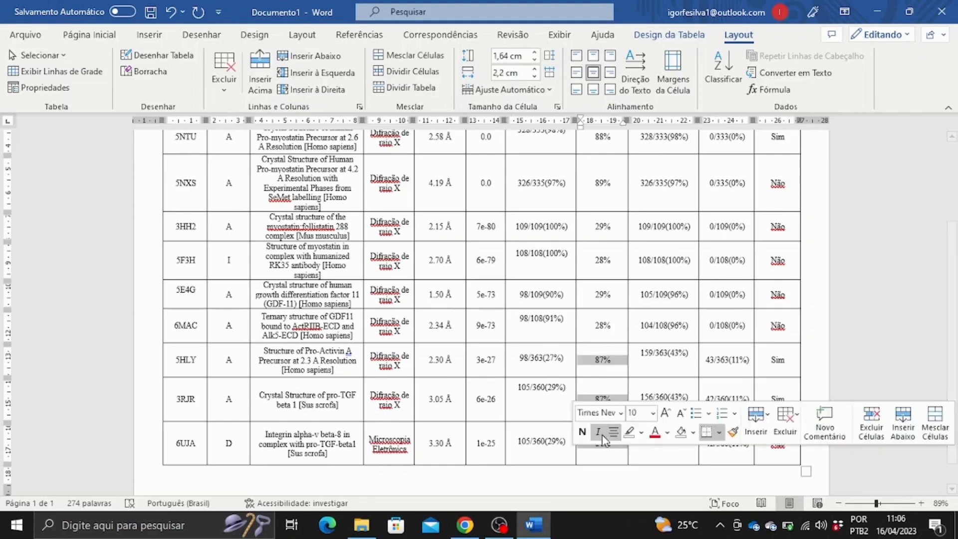
{"action": "scroll", "coordinate": [600, 399], "scroll_direction": "up", "scroll_amount": 4}
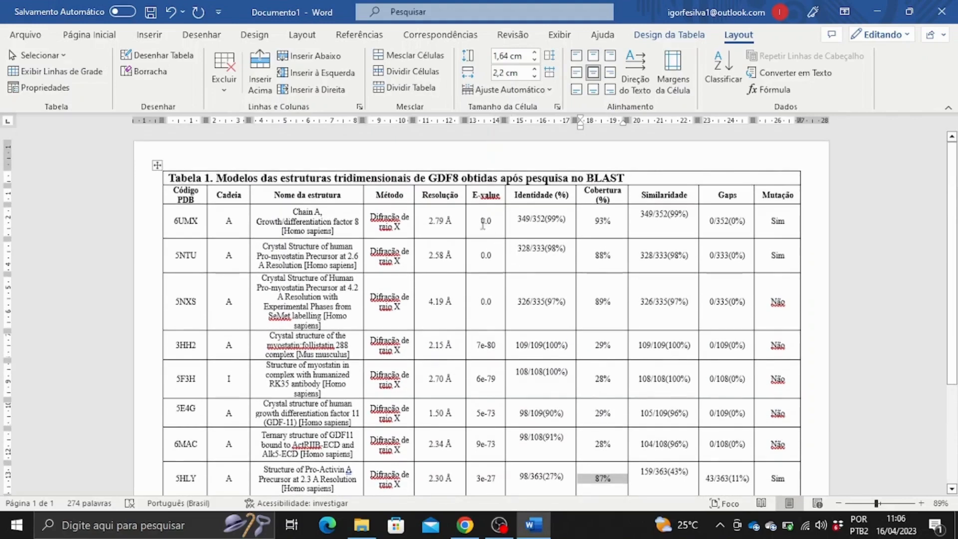
{"action": "left_click_drag", "start_coordinate": [172, 220], "coordinate": [776, 289]}
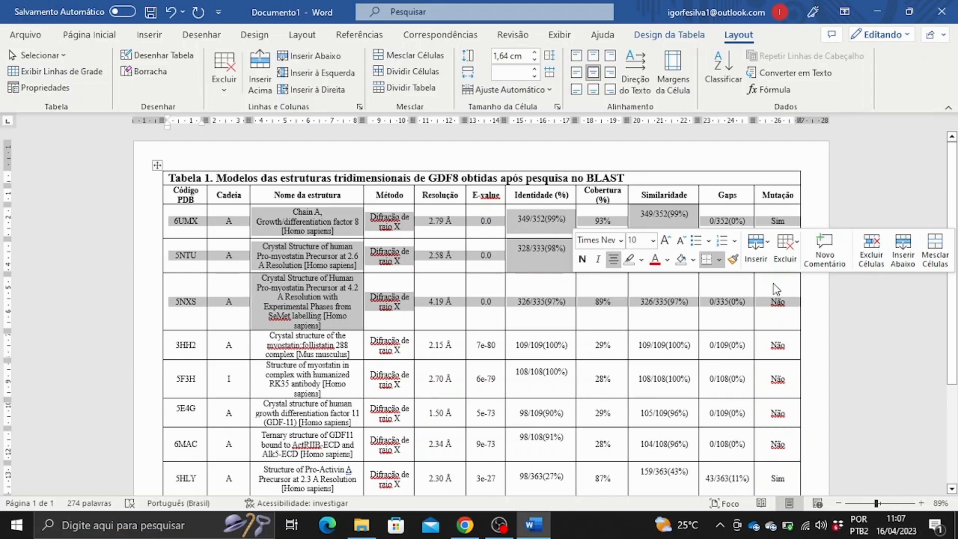
{"action": "left_click", "coordinate": [622, 304]}
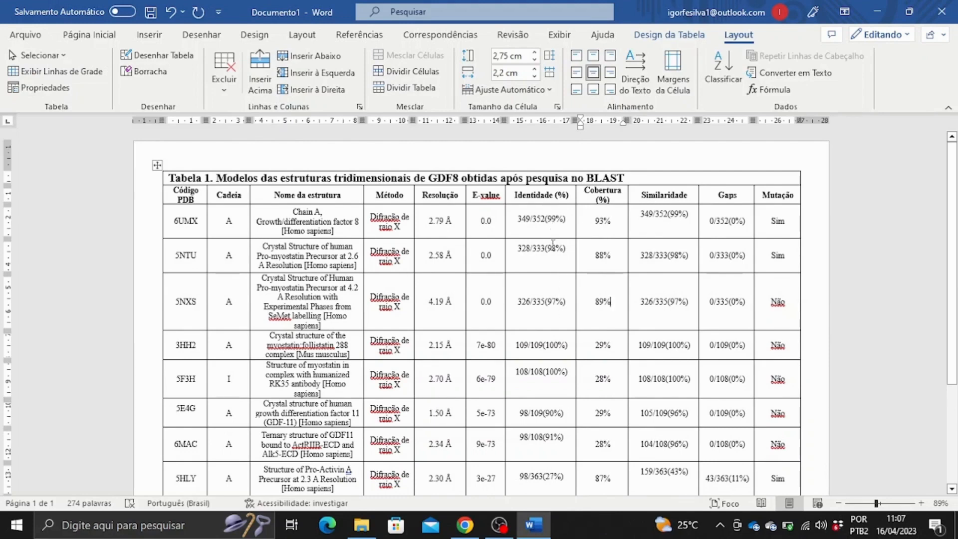
{"action": "double_click", "coordinate": [551, 345]}
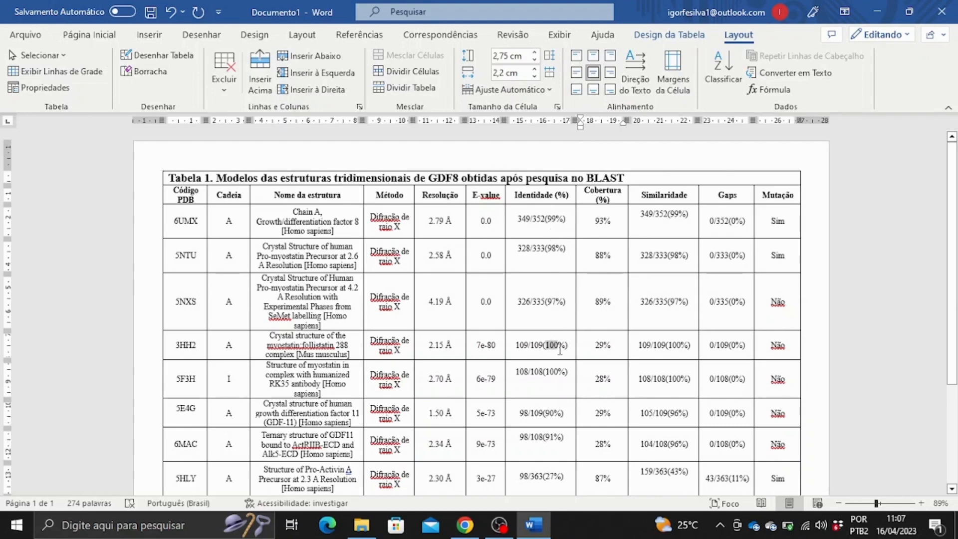
{"action": "left_click", "coordinate": [546, 380]}
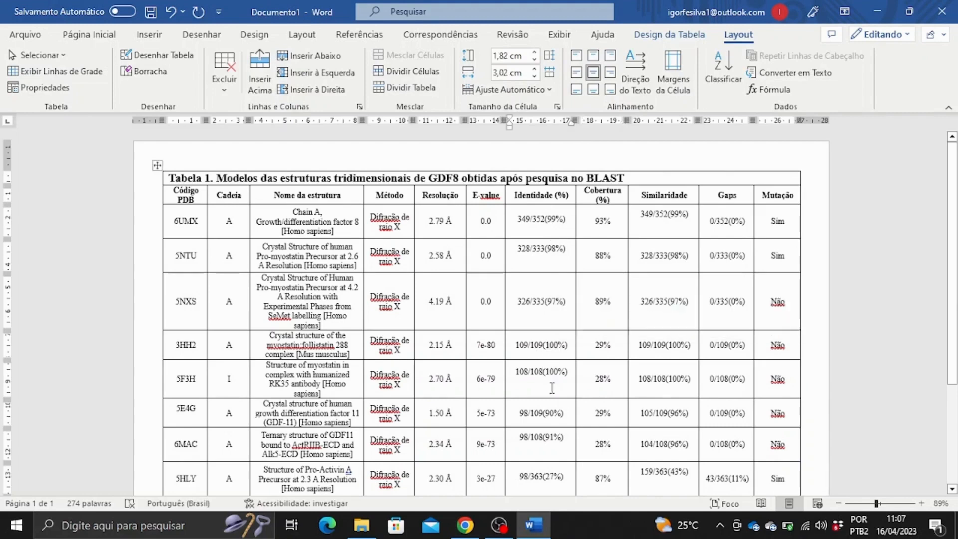
{"action": "left_click_drag", "start_coordinate": [514, 374], "coordinate": [530, 382]}
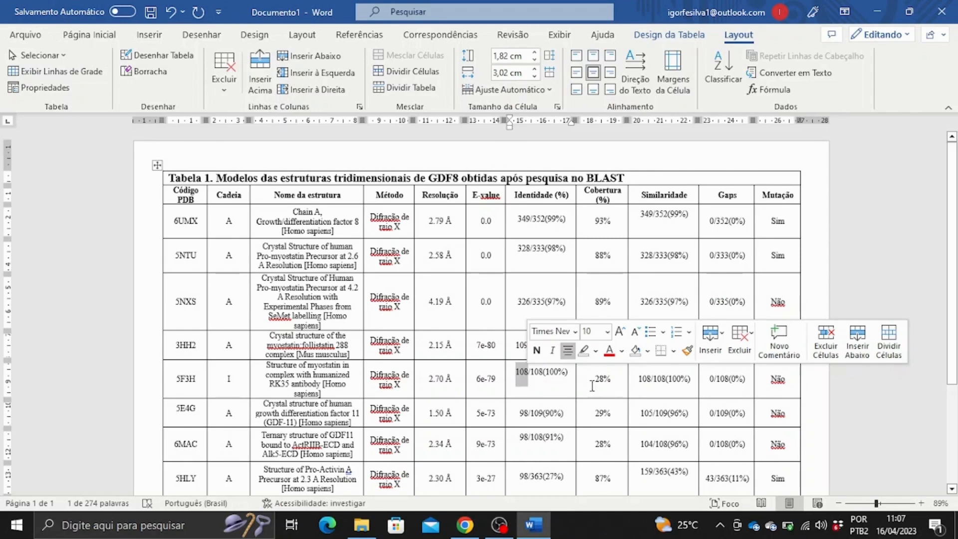
{"action": "left_click_drag", "start_coordinate": [596, 379], "coordinate": [609, 381]}
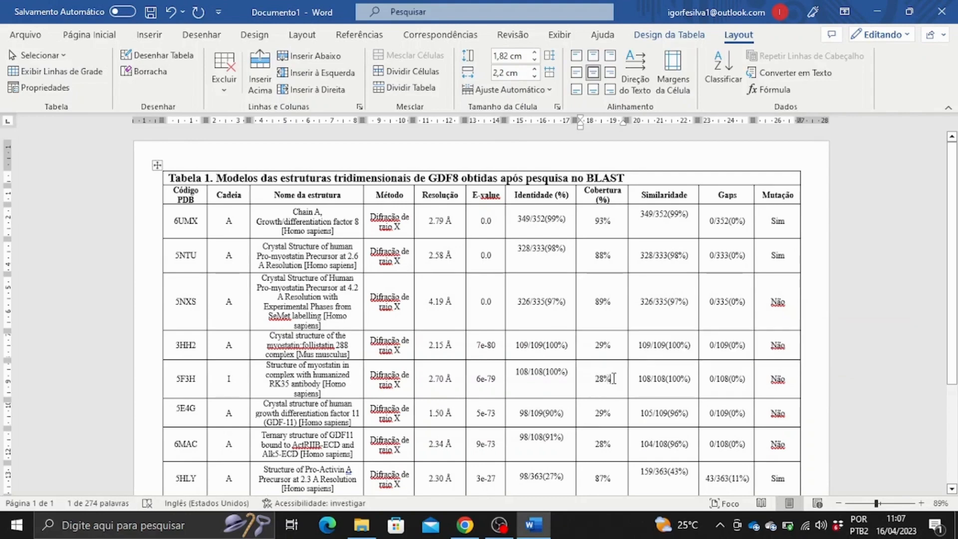
{"action": "left_click", "coordinate": [604, 385]}
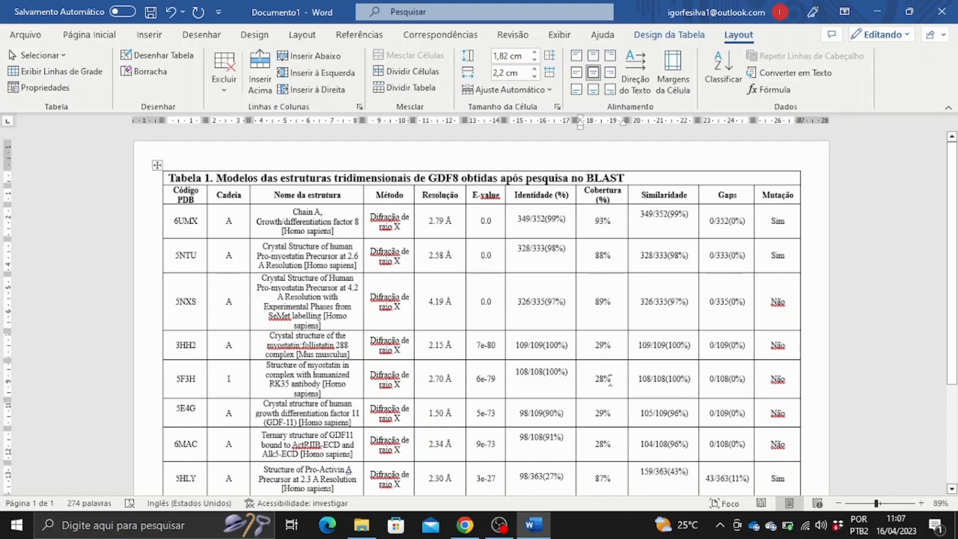
{"action": "left_click_drag", "start_coordinate": [595, 380], "coordinate": [606, 382]}
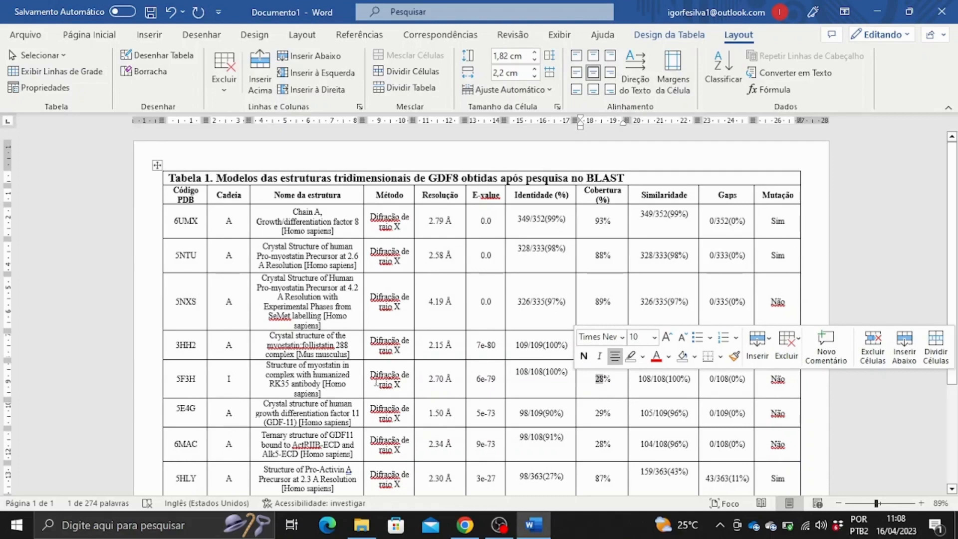
{"action": "left_click_drag", "start_coordinate": [518, 382], "coordinate": [530, 384]}
{"action": "left_click", "coordinate": [640, 379]}
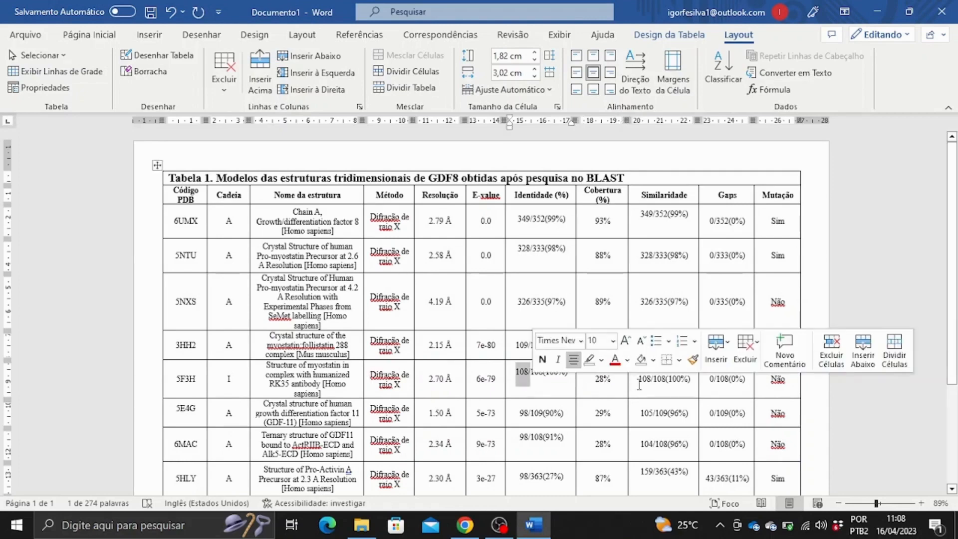
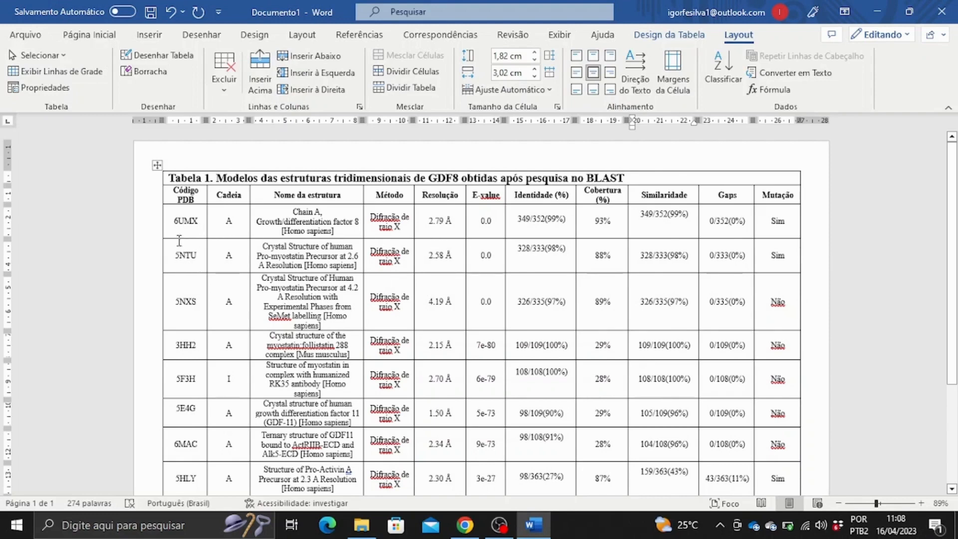
Inspect the 6UMX, 5NTU and 5NXS rows, including the Não cell's spelling suggestion.
{"action": "left_click_drag", "start_coordinate": [174, 223], "coordinate": [429, 255]}
{"action": "left_click", "coordinate": [455, 265]}
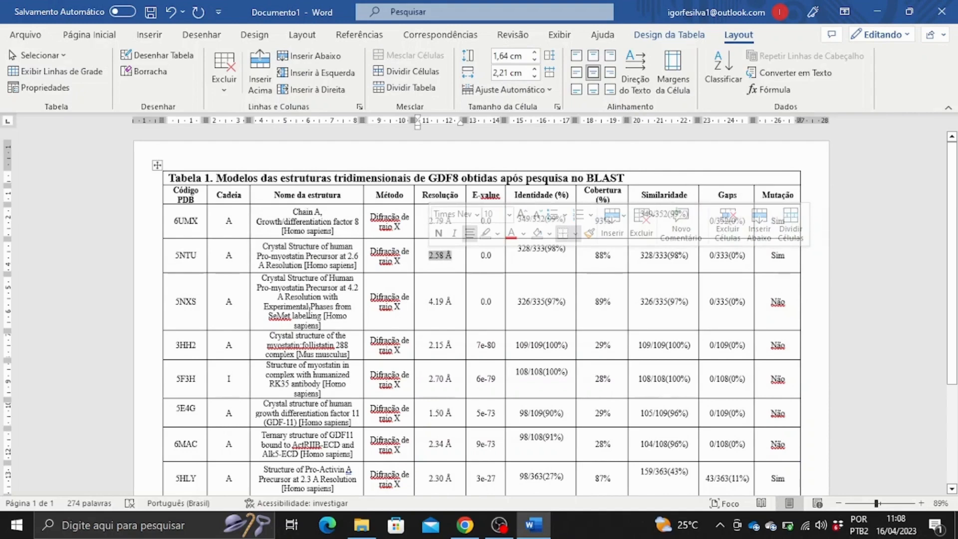
{"action": "left_click", "coordinate": [439, 301]}
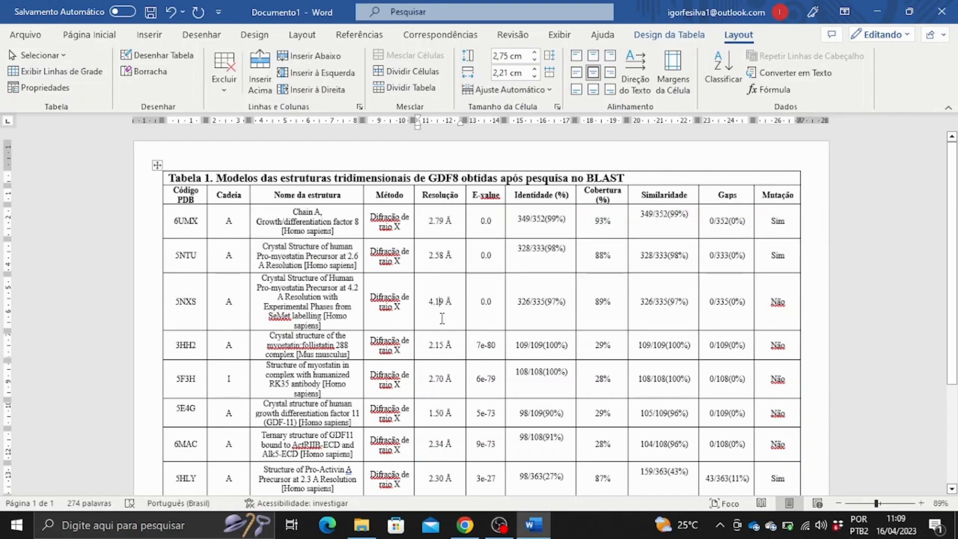
{"action": "double_click", "coordinate": [773, 302]}
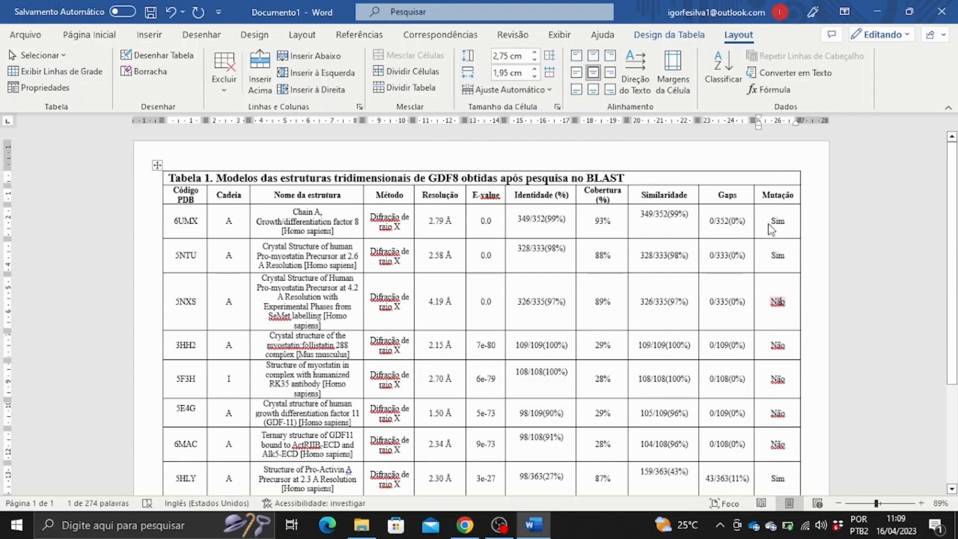
{"action": "left_click", "coordinate": [197, 255]}
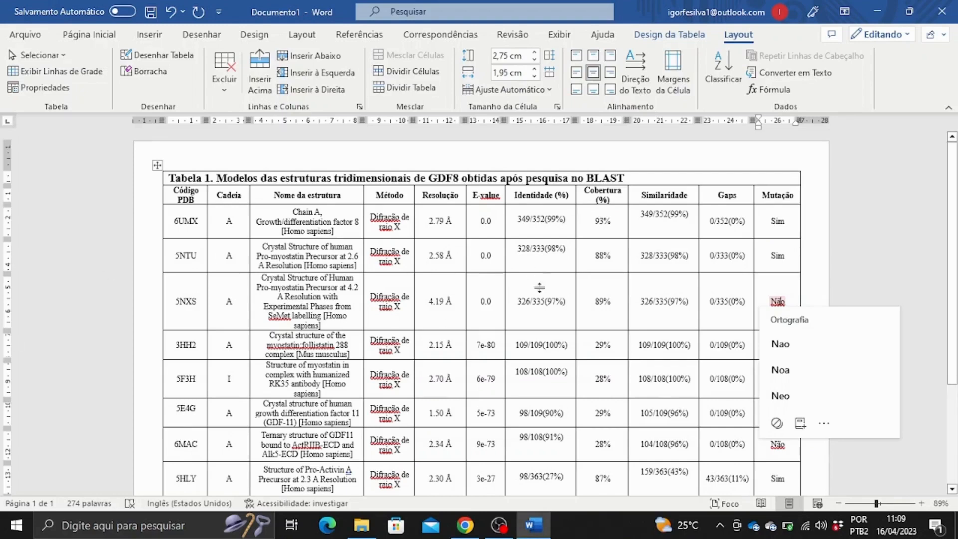
{"action": "left_click", "coordinate": [736, 256]}
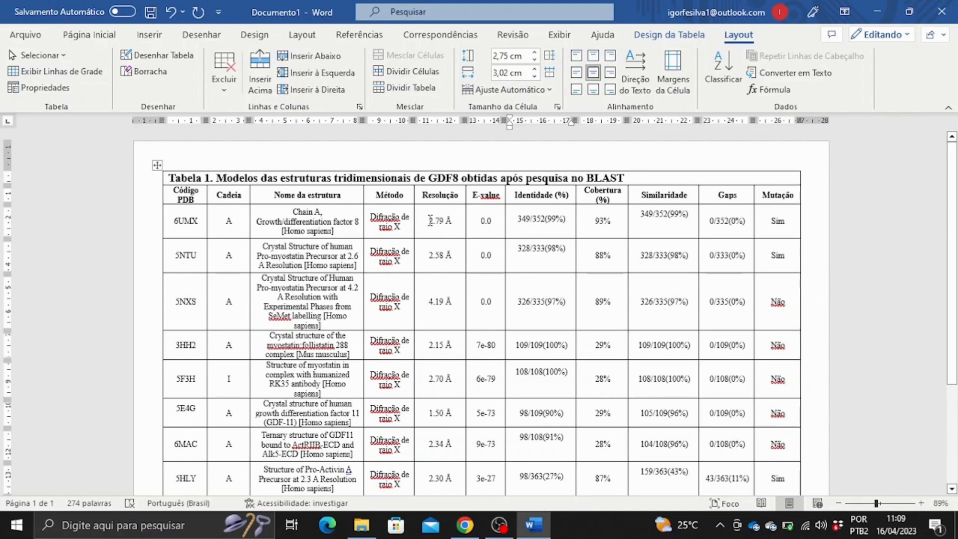
Review the 6UMX and 5NTU rows, including the 2.58 Å resolution value.
{"action": "left_click_drag", "start_coordinate": [171, 220], "coordinate": [783, 222]}
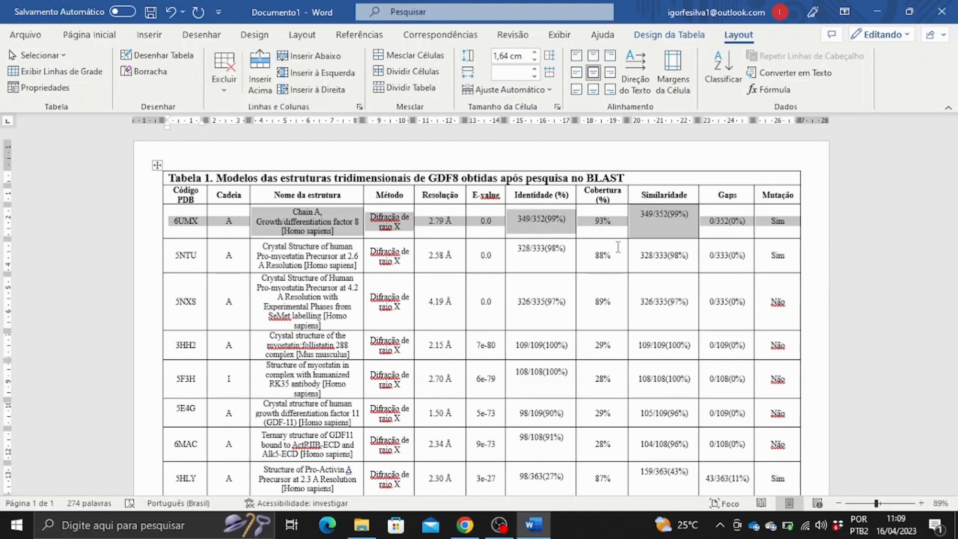
{"action": "left_click_drag", "start_coordinate": [427, 256], "coordinate": [453, 257]}
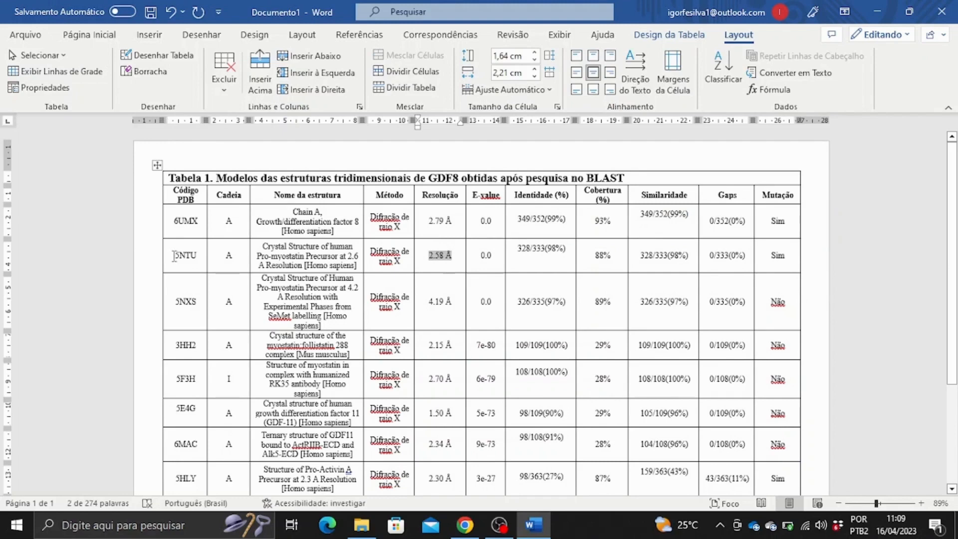
{"action": "left_click_drag", "start_coordinate": [174, 256], "coordinate": [767, 253]}
{"action": "left_click", "coordinate": [779, 256]}
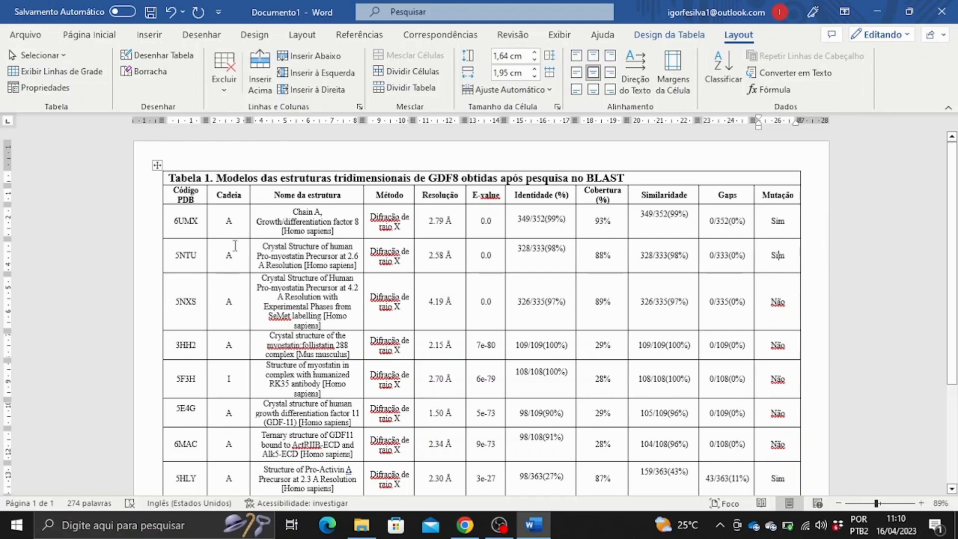
{"action": "left_click_drag", "start_coordinate": [175, 221], "coordinate": [765, 253]}
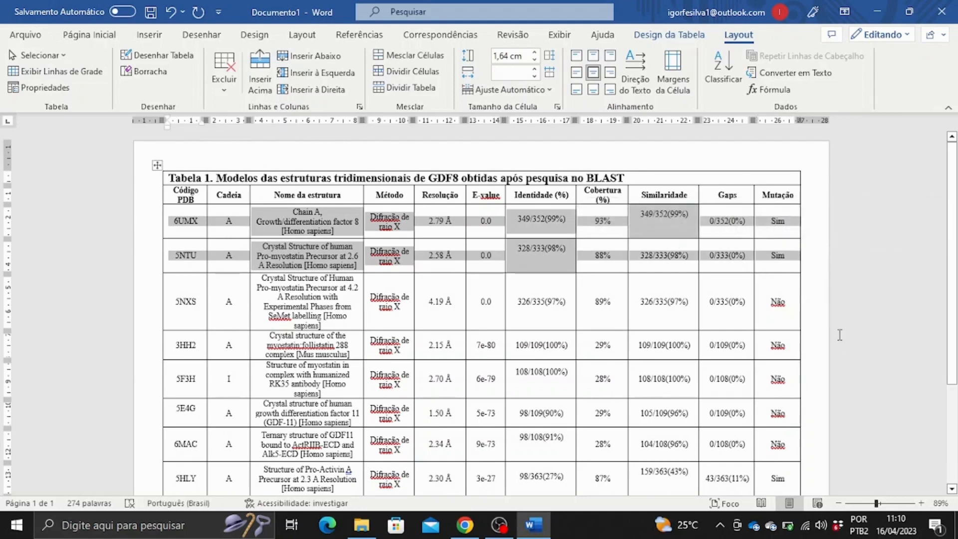
{"action": "scroll", "coordinate": [604, 261], "scroll_direction": "down", "scroll_amount": 2}
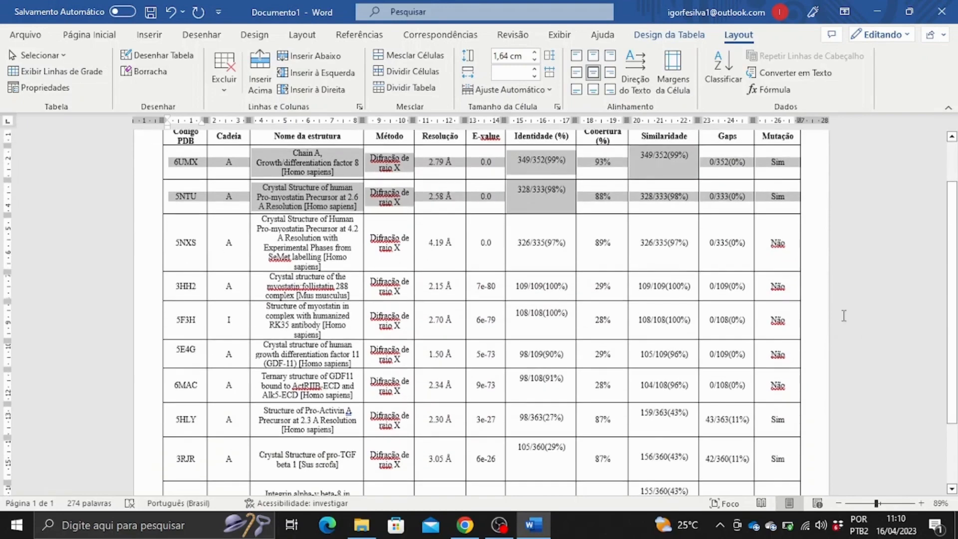
{"action": "left_click", "coordinate": [844, 316]}
{"action": "scroll", "coordinate": [759, 348], "scroll_direction": "down", "scroll_amount": 1}
{"action": "scroll", "coordinate": [759, 348], "scroll_direction": "down", "scroll_amount": 3}
{"action": "scroll", "coordinate": [319, 349], "scroll_direction": "up", "scroll_amount": 6}
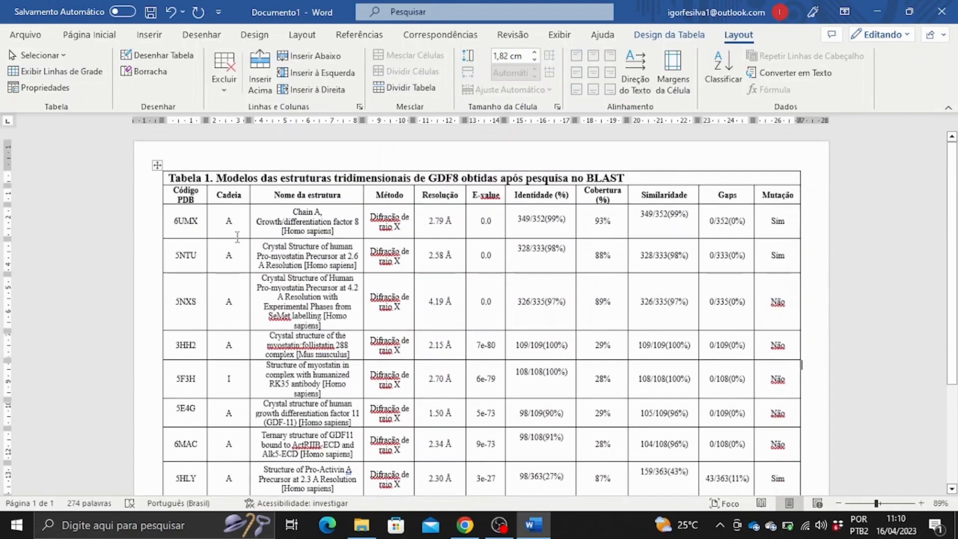
Remove all borders from the table's title row using Design da Tabela > Bordas > Sem Borda.
{"action": "left_click_drag", "start_coordinate": [749, 178], "coordinate": [162, 175]}
{"action": "left_click", "coordinate": [656, 161]}
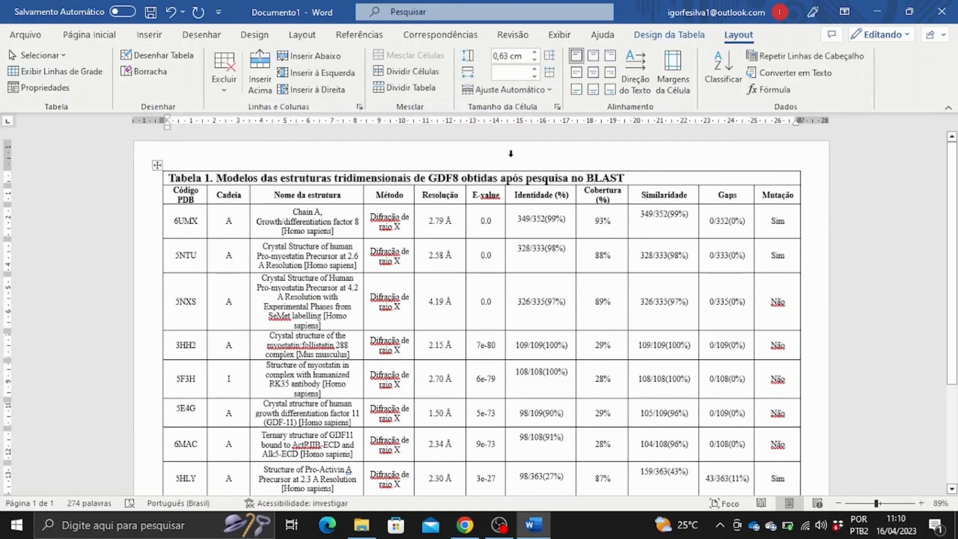
{"action": "left_click", "coordinate": [667, 36]}
{"action": "left_click", "coordinate": [727, 40]}
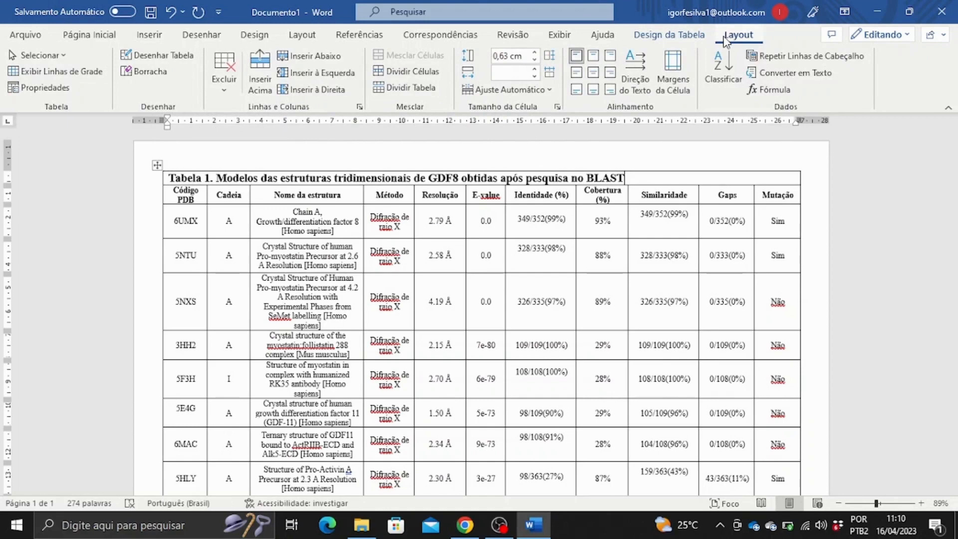
{"action": "left_click_drag", "start_coordinate": [628, 178], "coordinate": [169, 178]}
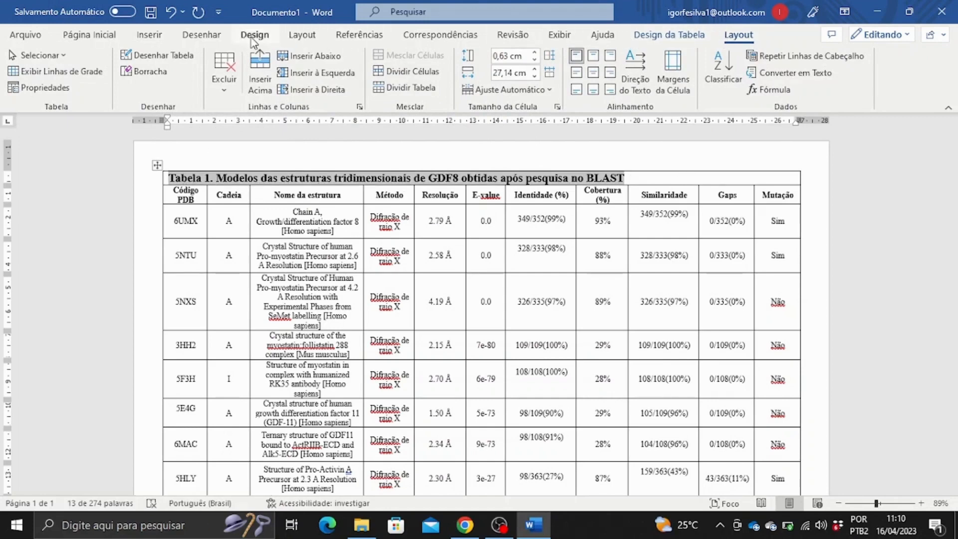
{"action": "left_click", "coordinate": [254, 36]}
{"action": "left_click", "coordinate": [669, 34]}
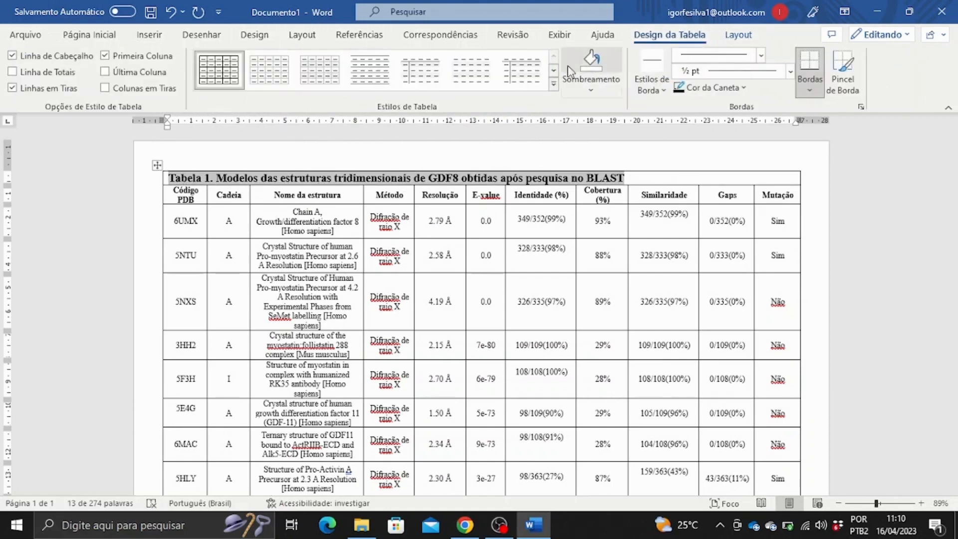
{"action": "left_click", "coordinate": [806, 95]}
{"action": "left_click", "coordinate": [829, 191]}
Clear the header row's borders and add a top border above the title row.
{"action": "left_click_drag", "start_coordinate": [175, 196], "coordinate": [778, 195]}
{"action": "left_click", "coordinate": [820, 87]}
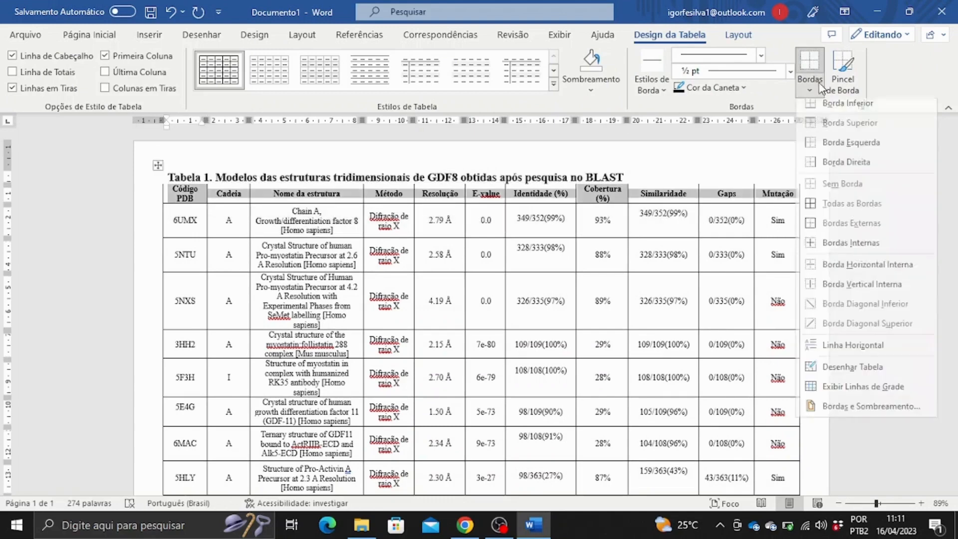
{"action": "left_click", "coordinate": [826, 192]}
{"action": "left_click", "coordinate": [815, 93]}
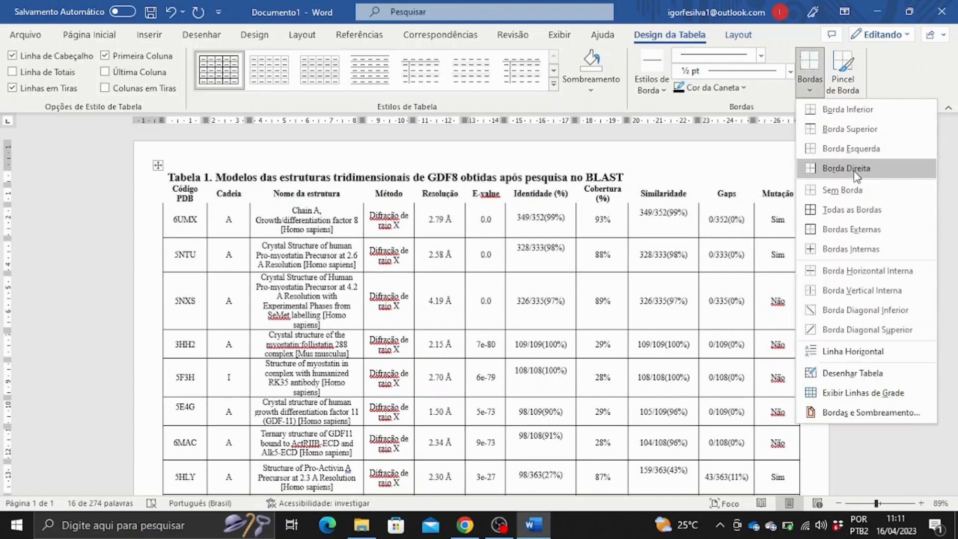
{"action": "left_click", "coordinate": [860, 127]}
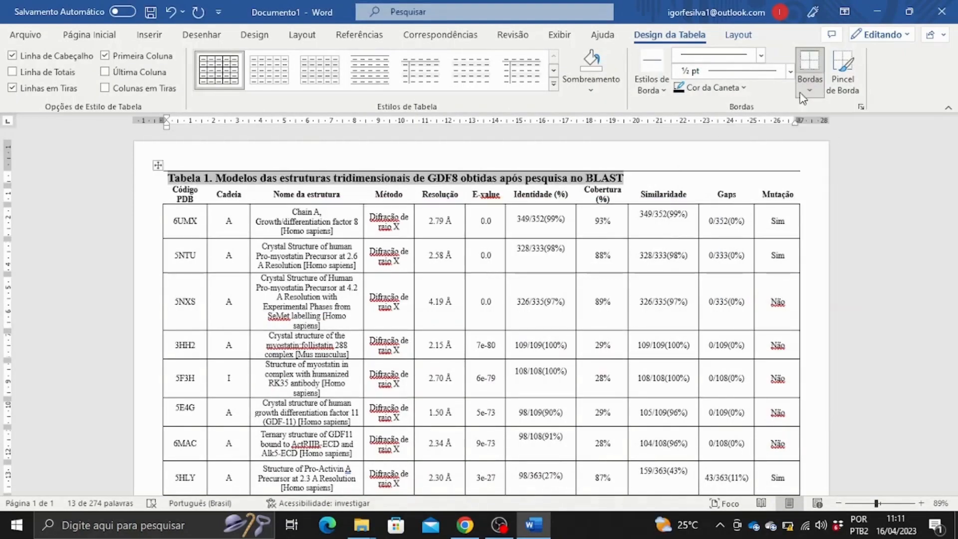
{"action": "left_click", "coordinate": [802, 95]}
{"action": "left_click", "coordinate": [844, 113]}
Strip all borders from the data rows and add a bottom border under the header row.
{"action": "left_click_drag", "start_coordinate": [173, 219], "coordinate": [765, 415]}
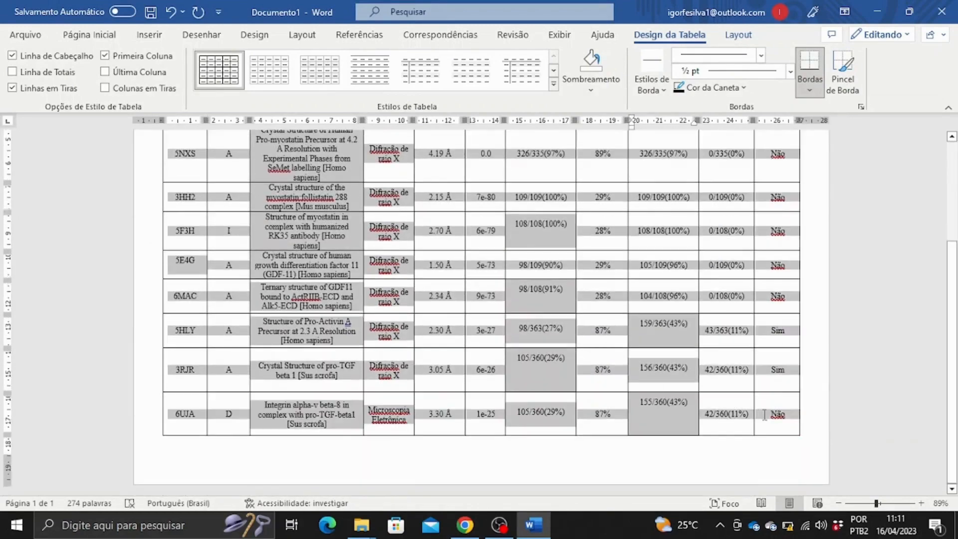
{"action": "left_click", "coordinate": [809, 90]}
{"action": "left_click", "coordinate": [843, 194]}
{"action": "left_click", "coordinate": [757, 191]}
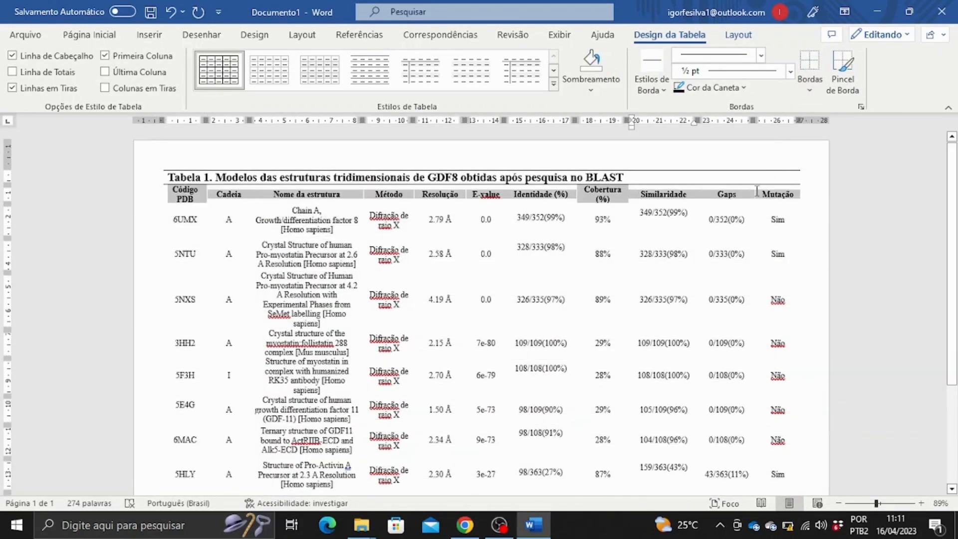
{"action": "left_click", "coordinate": [810, 90]}
{"action": "left_click", "coordinate": [837, 120]}
Adjust borders on body rows 6UMX through 6UJA, adding a bottom rule below the last row.
{"action": "scroll", "coordinate": [739, 283], "scroll_direction": "up", "scroll_amount": 3}
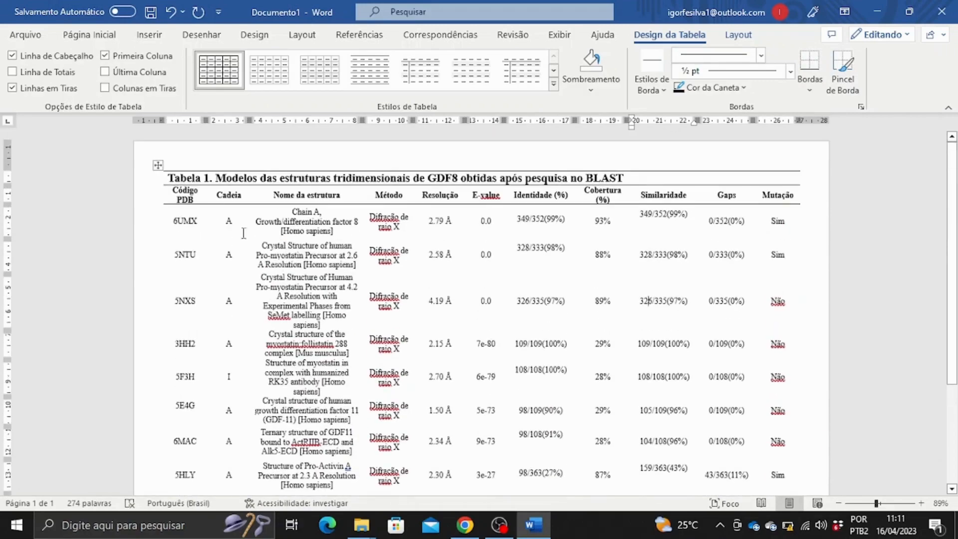
{"action": "left_click_drag", "start_coordinate": [175, 220], "coordinate": [772, 400]}
{"action": "scroll", "coordinate": [772, 401], "scroll_direction": "up", "scroll_amount": 3}
{"action": "left_click", "coordinate": [810, 92]}
{"action": "left_click", "coordinate": [820, 115]}
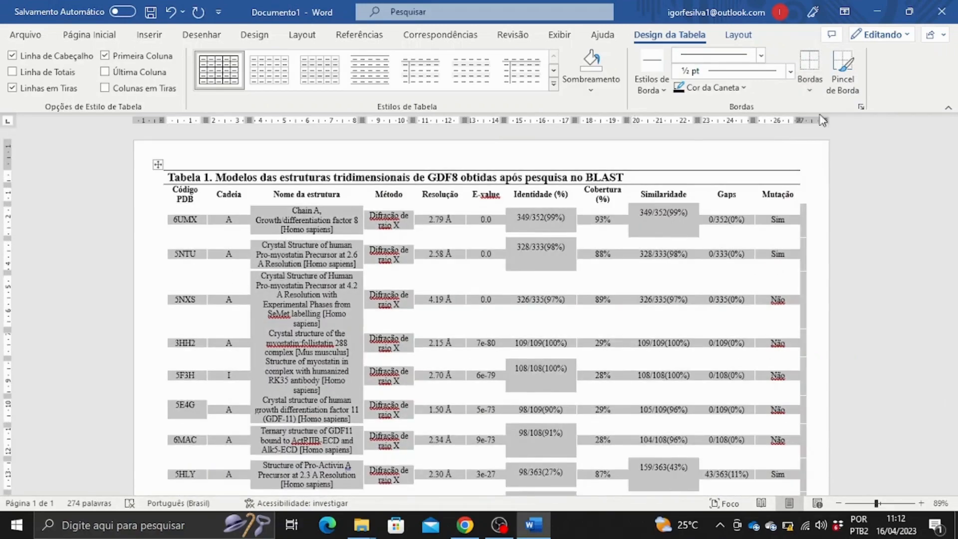
{"action": "left_click", "coordinate": [811, 93]}
{"action": "left_click", "coordinate": [824, 128]}
{"action": "left_click", "coordinate": [810, 94]}
{"action": "left_click", "coordinate": [833, 146]}
{"action": "left_click", "coordinate": [755, 261]}
{"action": "scroll", "coordinate": [751, 303], "scroll_direction": "down", "scroll_amount": 3}
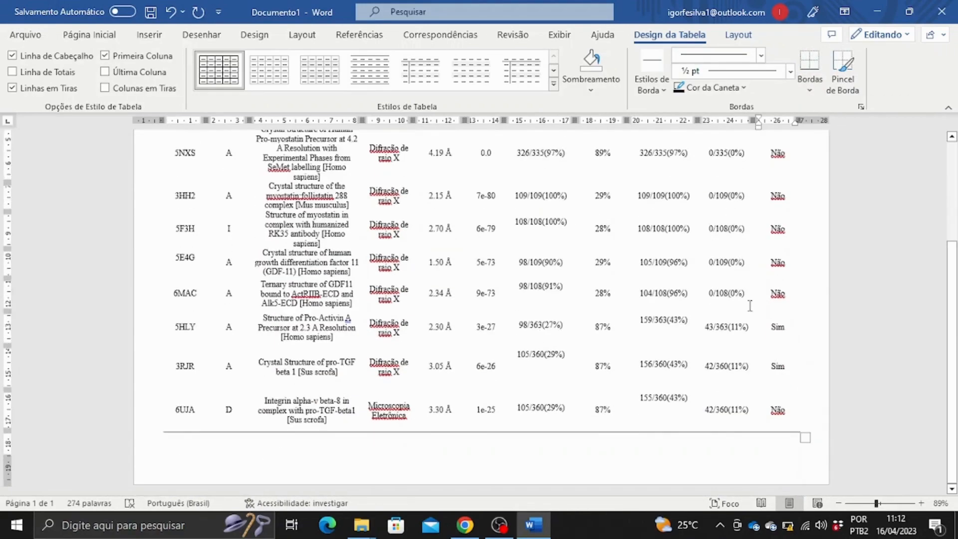
{"action": "scroll", "coordinate": [754, 309], "scroll_direction": "up", "scroll_amount": 3}
Zoom out to 69% and add a Borda Superior above the Tabela 1 title row.
{"action": "left_click_drag", "start_coordinate": [875, 505], "coordinate": [869, 504]}
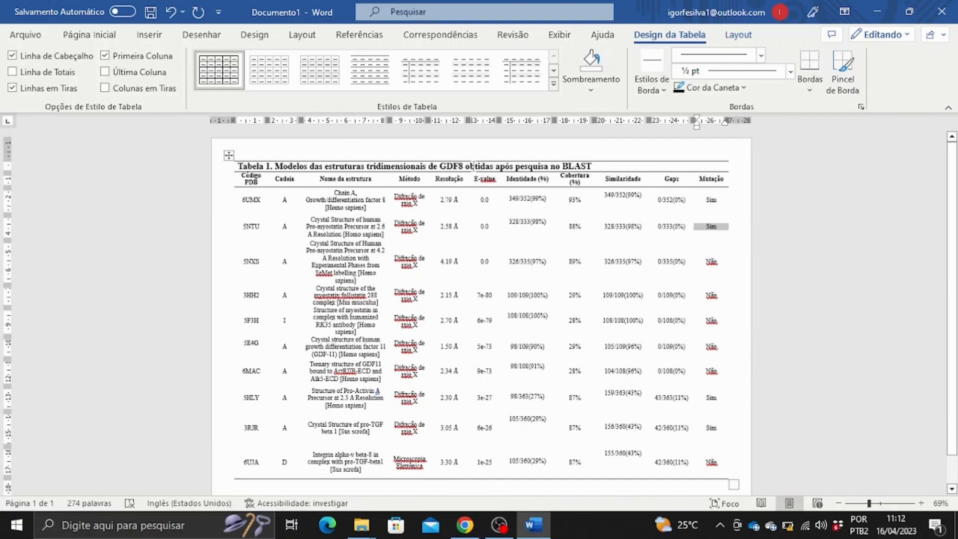
{"action": "left_click_drag", "start_coordinate": [591, 166], "coordinate": [237, 167]}
{"action": "left_click", "coordinate": [810, 92]}
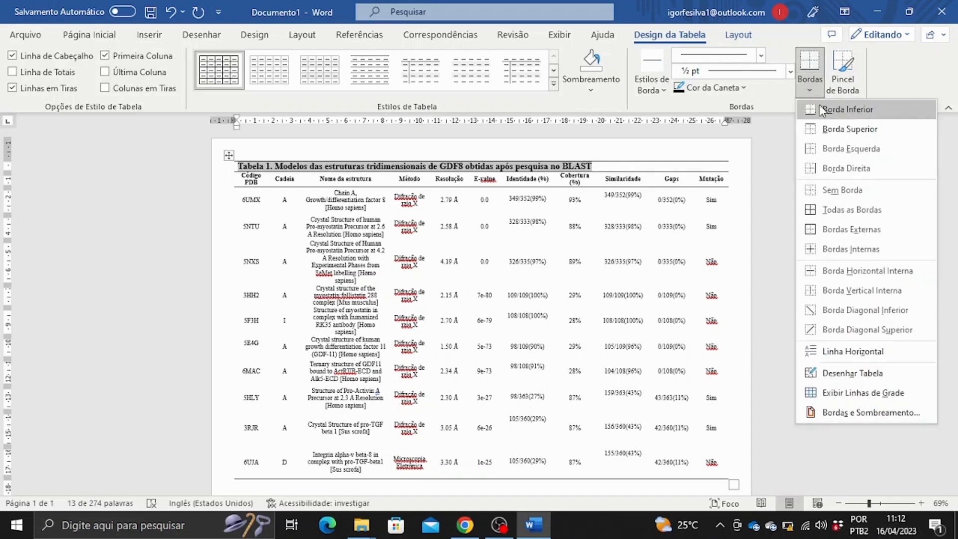
{"action": "left_click", "coordinate": [831, 125]}
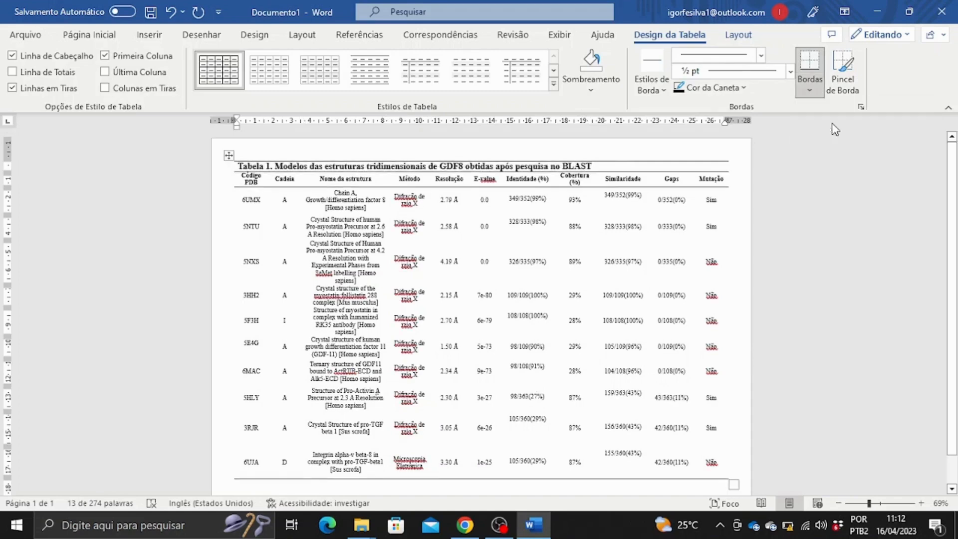
{"action": "left_click", "coordinate": [789, 221]}
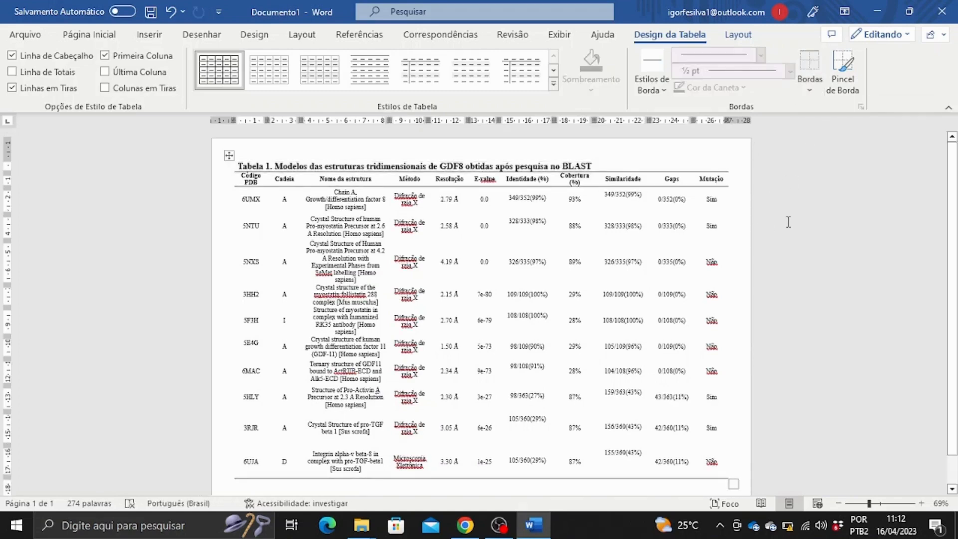